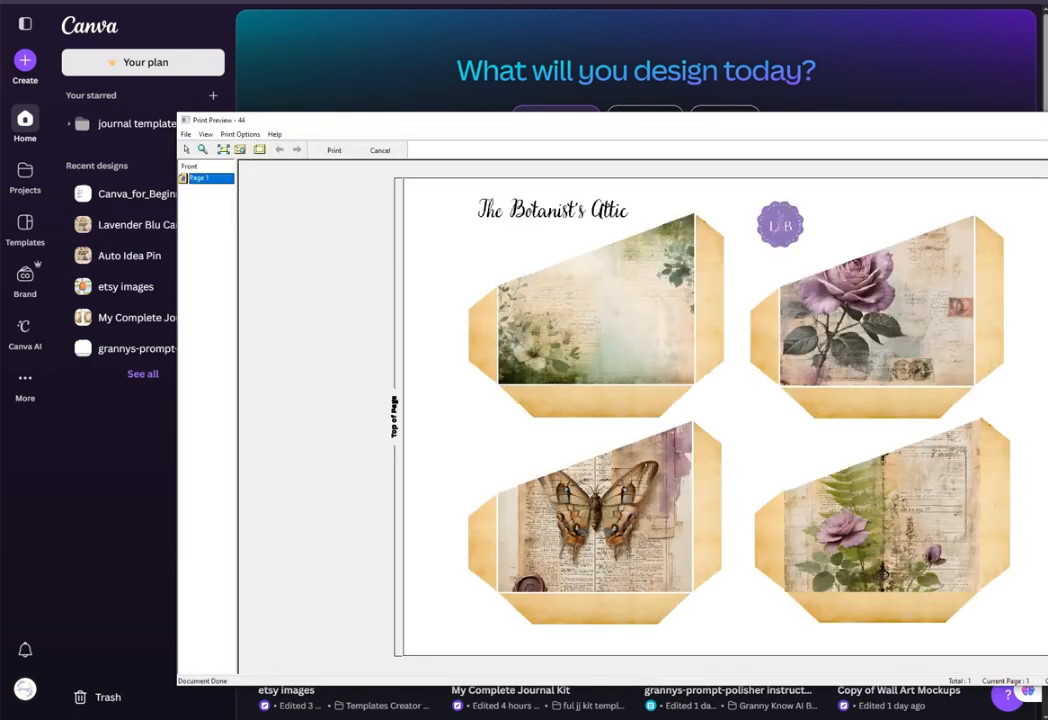
Print the previewed page with the four Botanist's Attic pockets.
{"action": "left_click", "coordinate": [336, 150]}
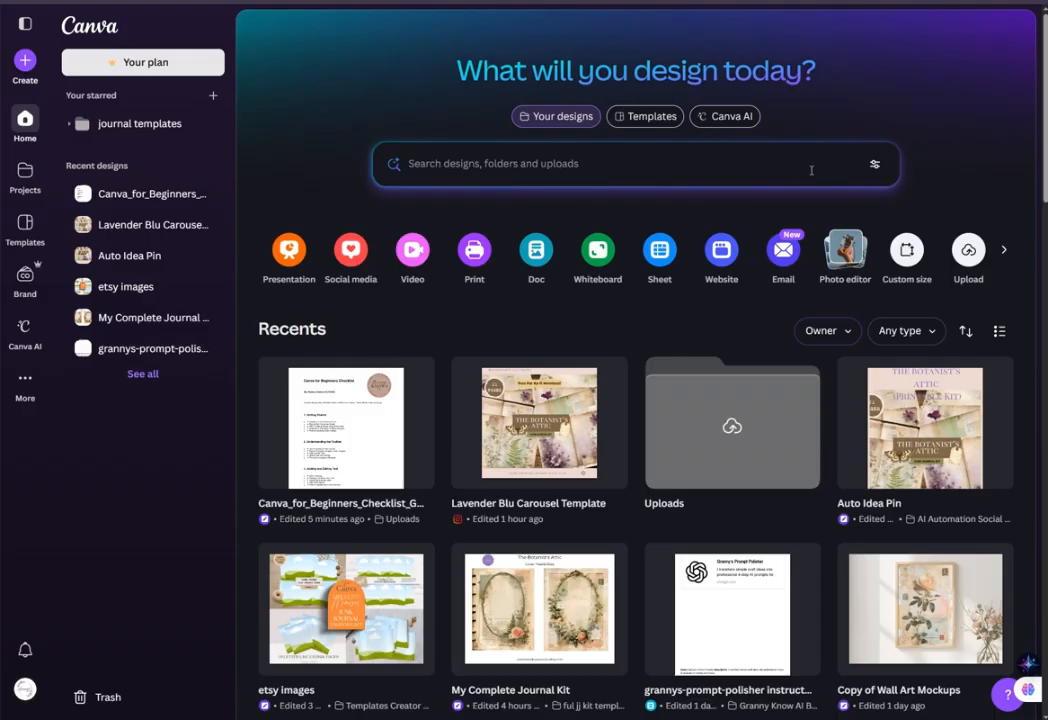
Expand the search filters for your designs and review the type, category and owner options.
{"action": "left_click", "coordinate": [875, 167]}
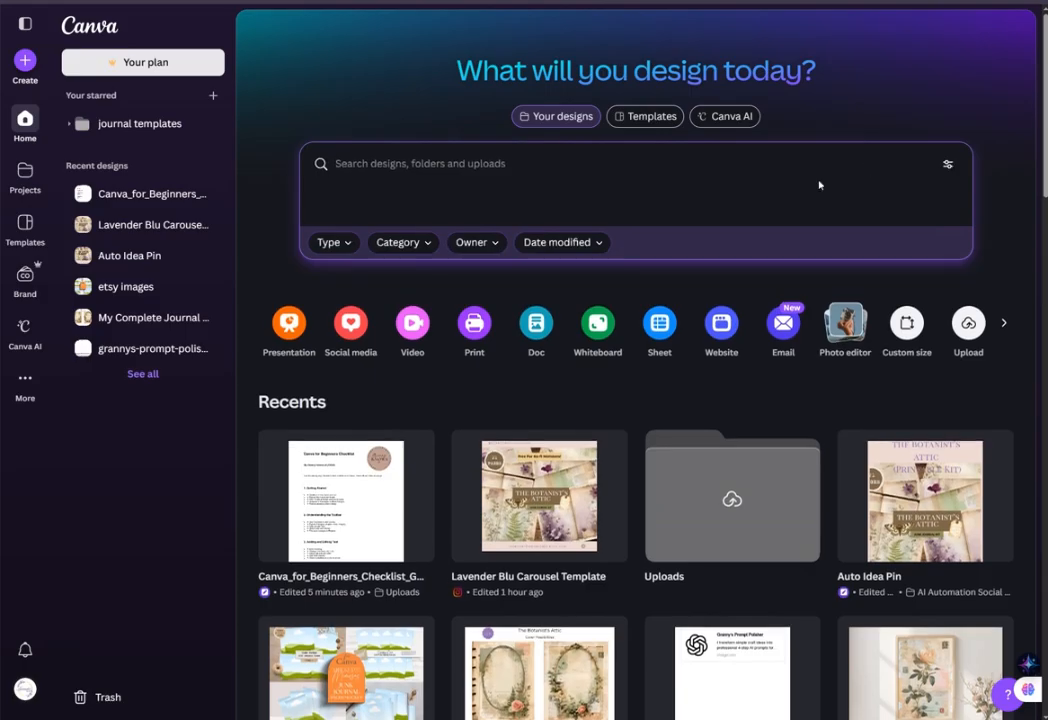
{"action": "left_click", "coordinate": [341, 247]}
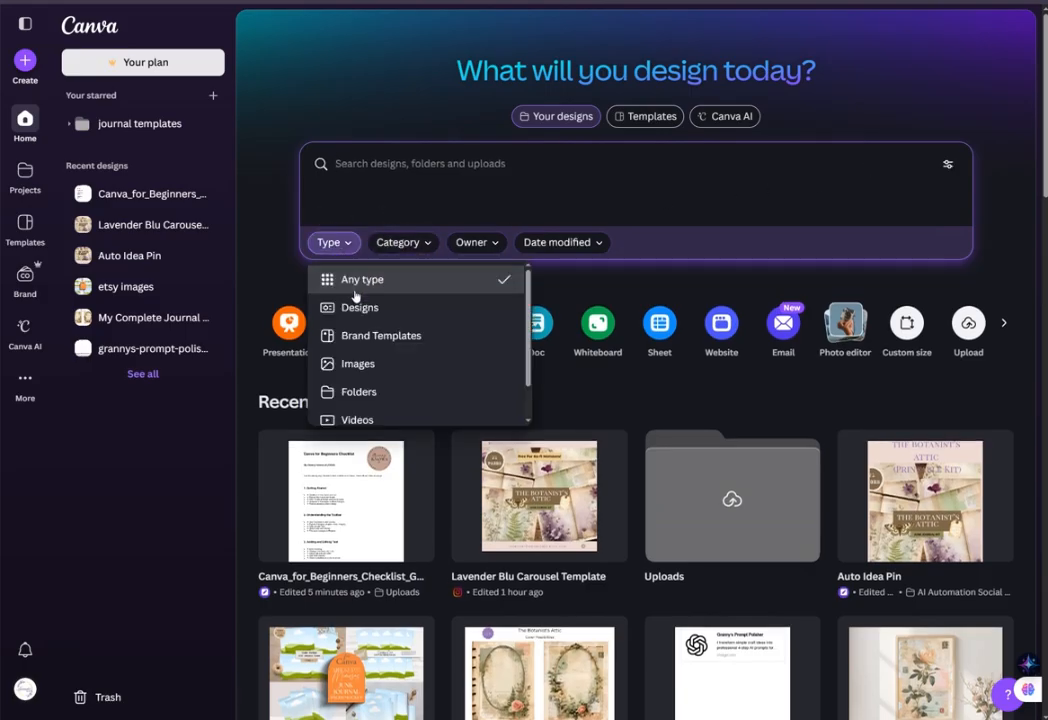
{"action": "left_click", "coordinate": [405, 242]}
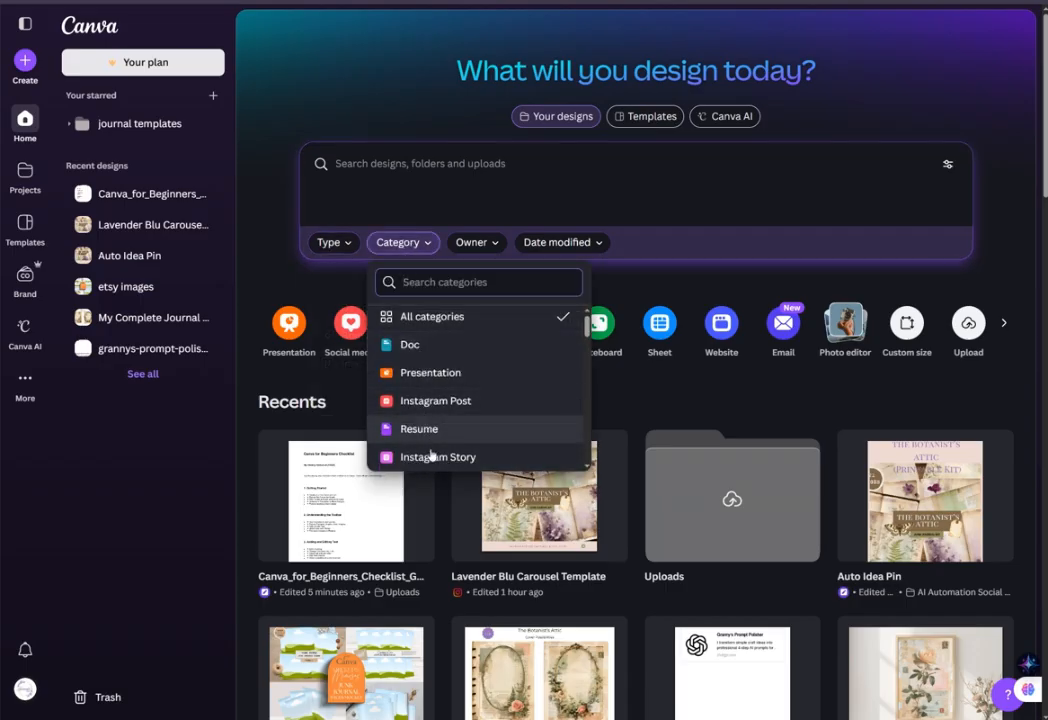
{"action": "left_click", "coordinate": [489, 243]}
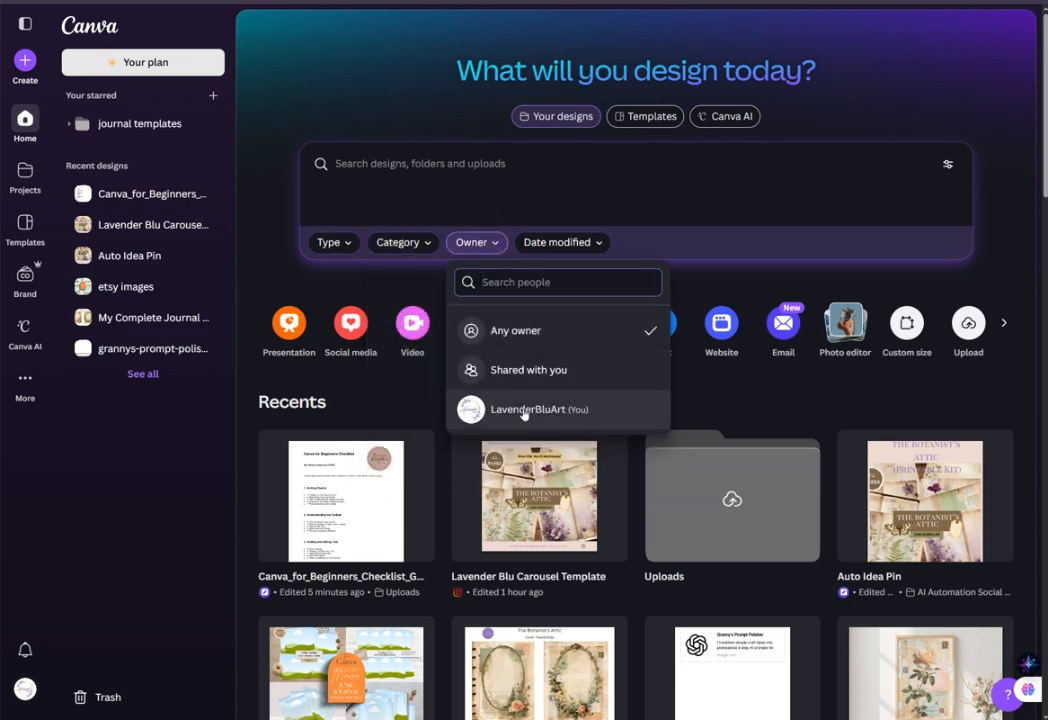
{"action": "left_click", "coordinate": [550, 178]}
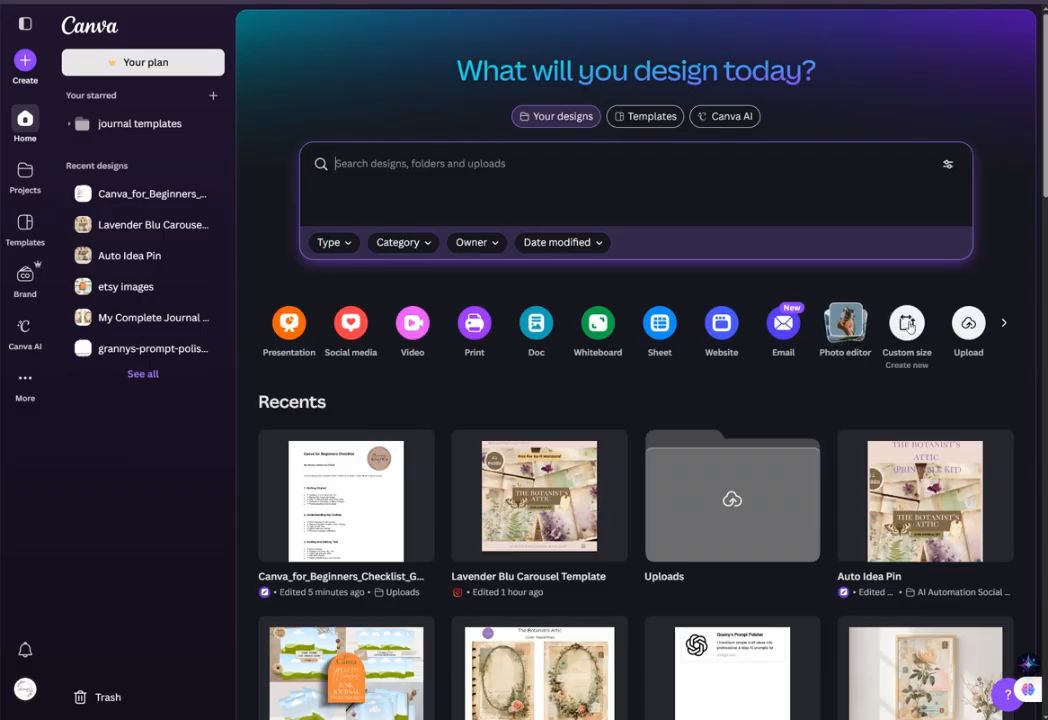
Look through the recent designs on the home page and print the blank previewed page.
{"action": "scroll", "coordinate": [592, 495], "scroll_direction": "down", "scroll_amount": 2}
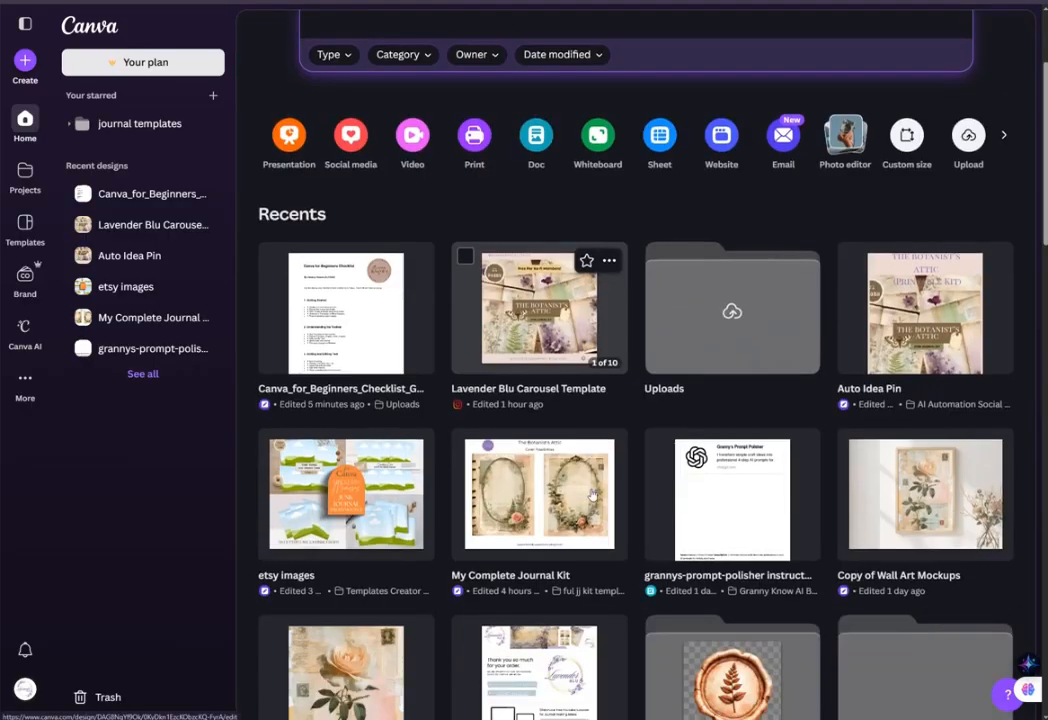
{"action": "scroll", "coordinate": [592, 495], "scroll_direction": "down", "scroll_amount": 5}
{"action": "scroll", "coordinate": [592, 495], "scroll_direction": "up", "scroll_amount": 2}
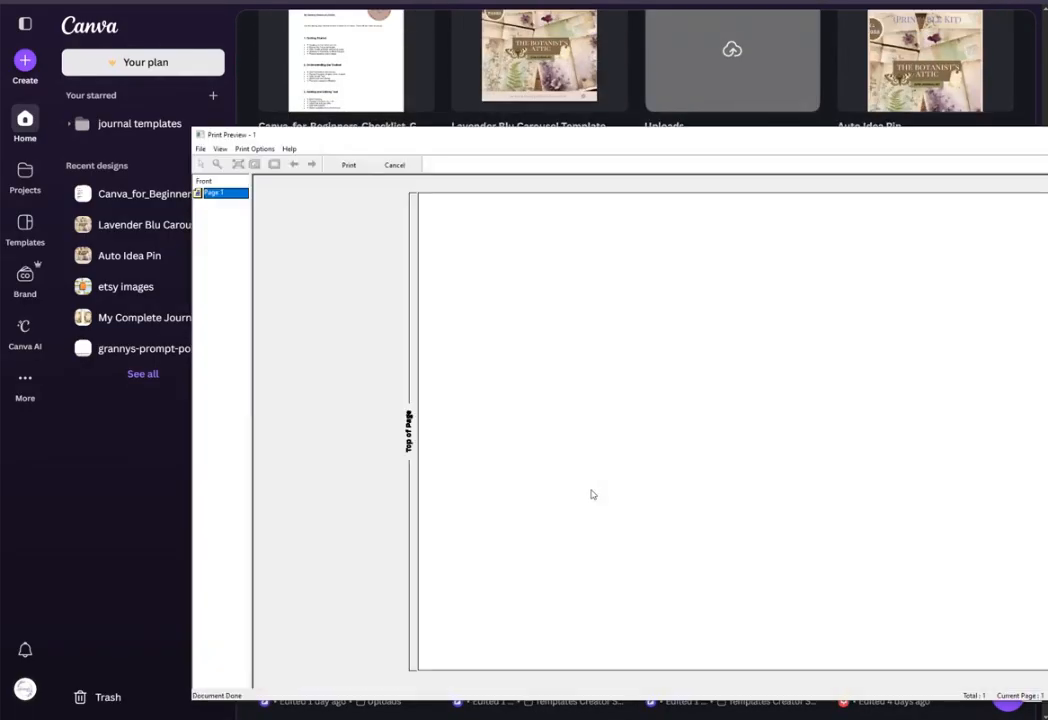
{"action": "left_click", "coordinate": [348, 164]}
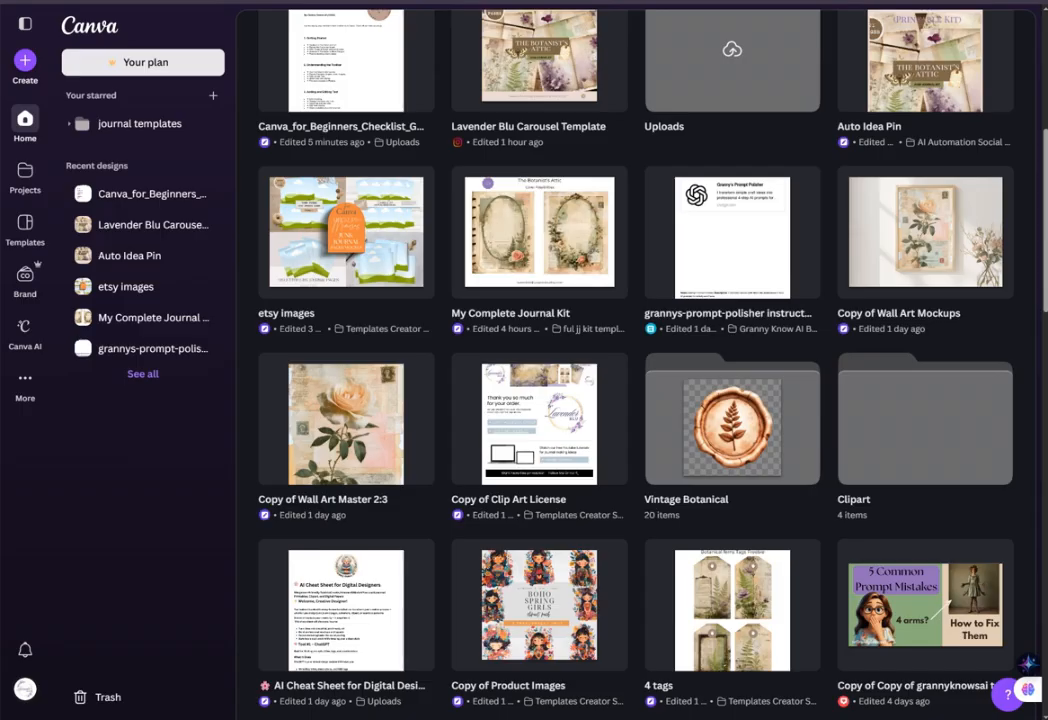
{"action": "scroll", "coordinate": [757, 431], "scroll_direction": "up", "scroll_amount": 5}
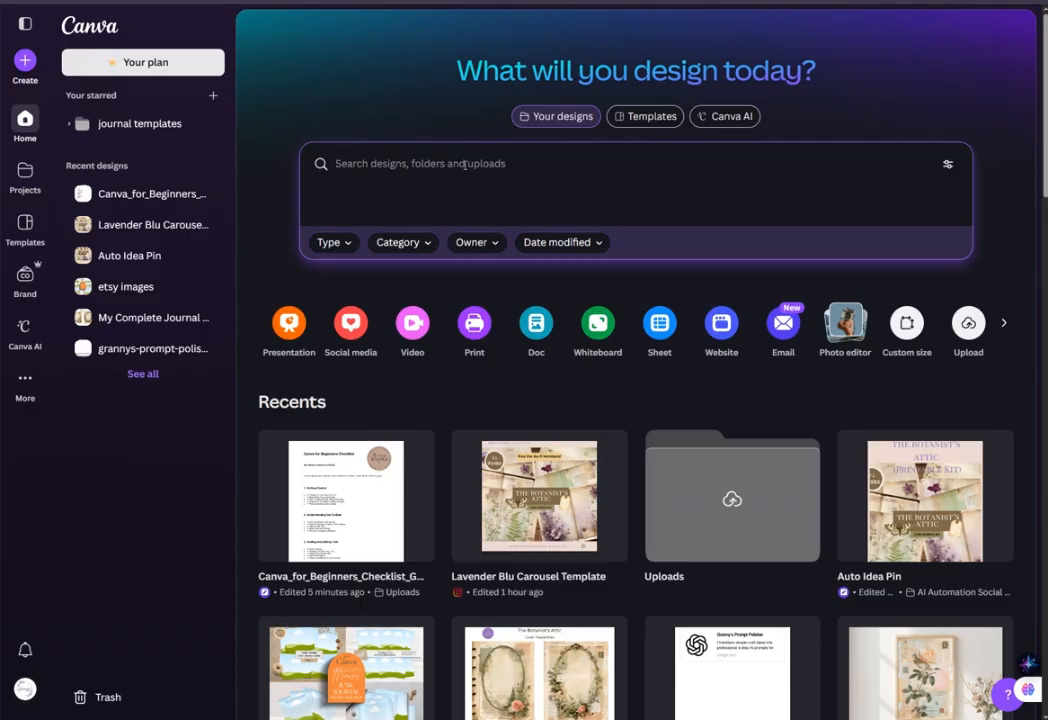
Search your own designs for "pinterest pin".
{"action": "type", "text": "est pin"}
{"action": "triple_click", "coordinate": [385, 164]}
{"action": "type", "text": "pinter"}
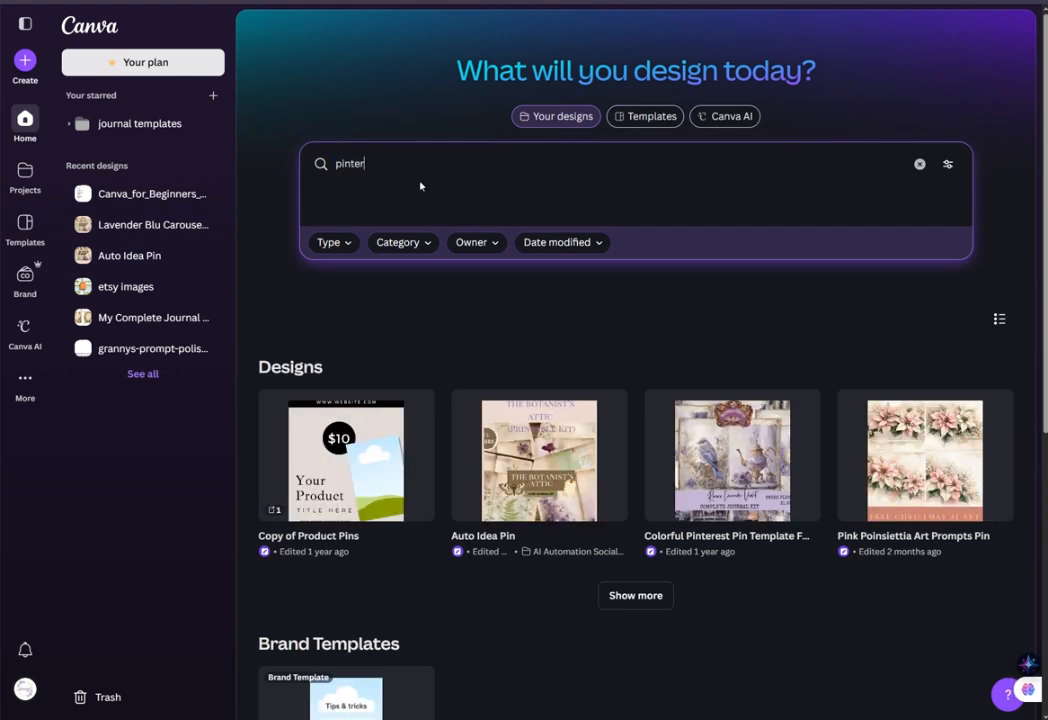
{"action": "type", "text": "est pin"}
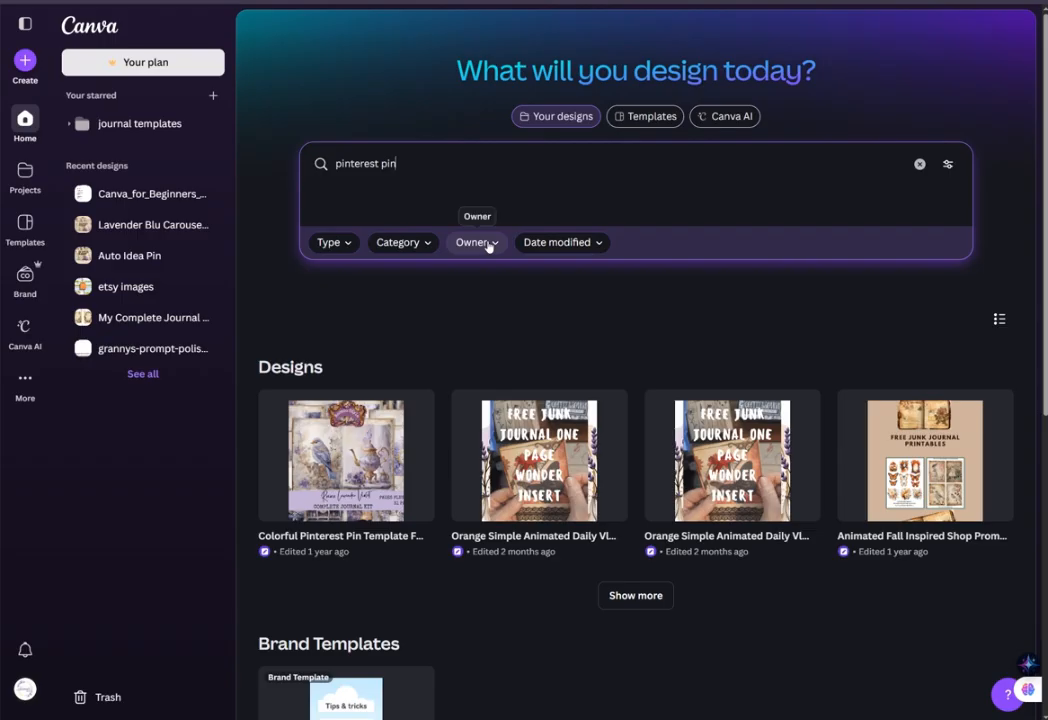
Review the type and category filter options and look through the designs, brand templates, folders and images found for the Pinterest pin search.
{"action": "left_click", "coordinate": [348, 245]}
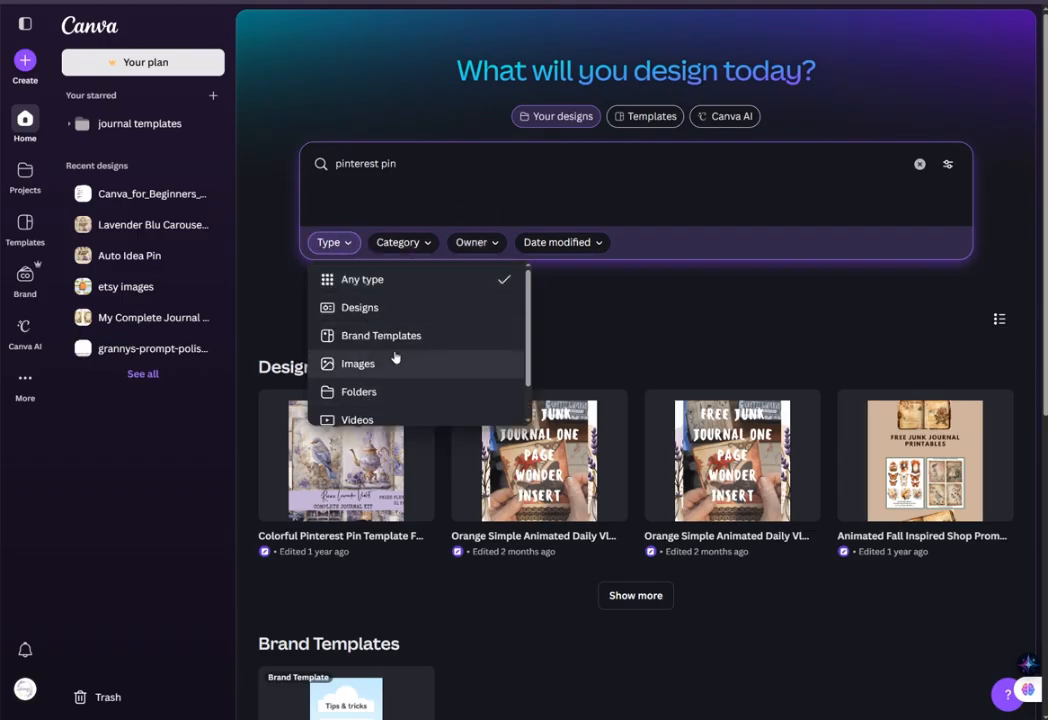
{"action": "scroll", "coordinate": [397, 357], "scroll_direction": "down", "scroll_amount": 1}
{"action": "left_click", "coordinate": [624, 333]}
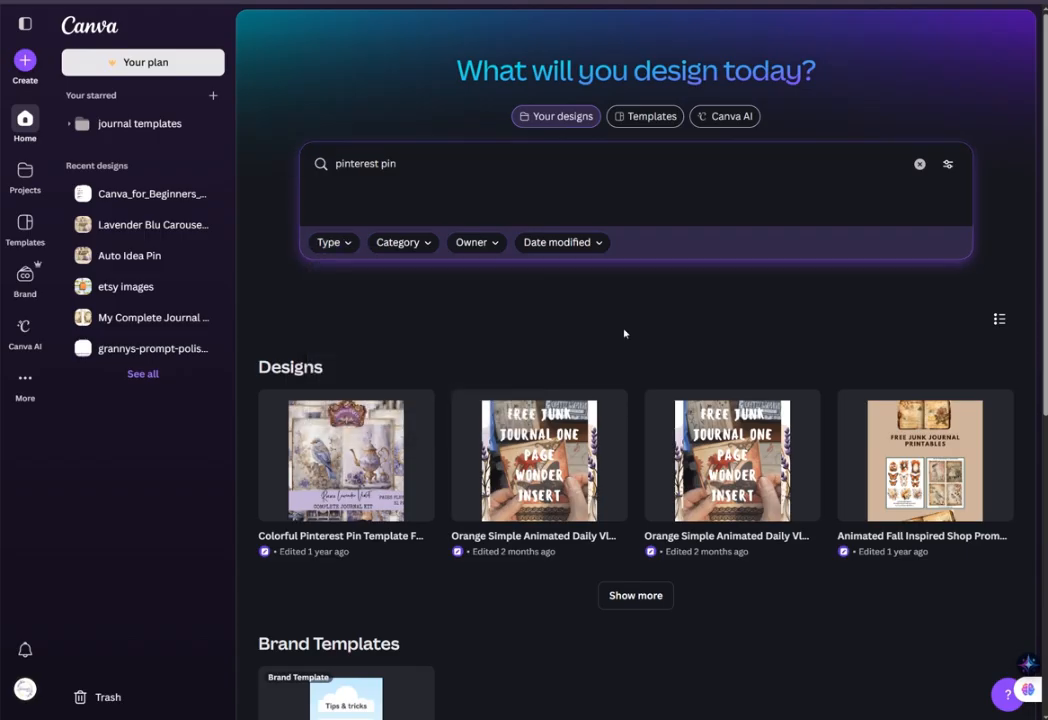
{"action": "left_click", "coordinate": [421, 246]}
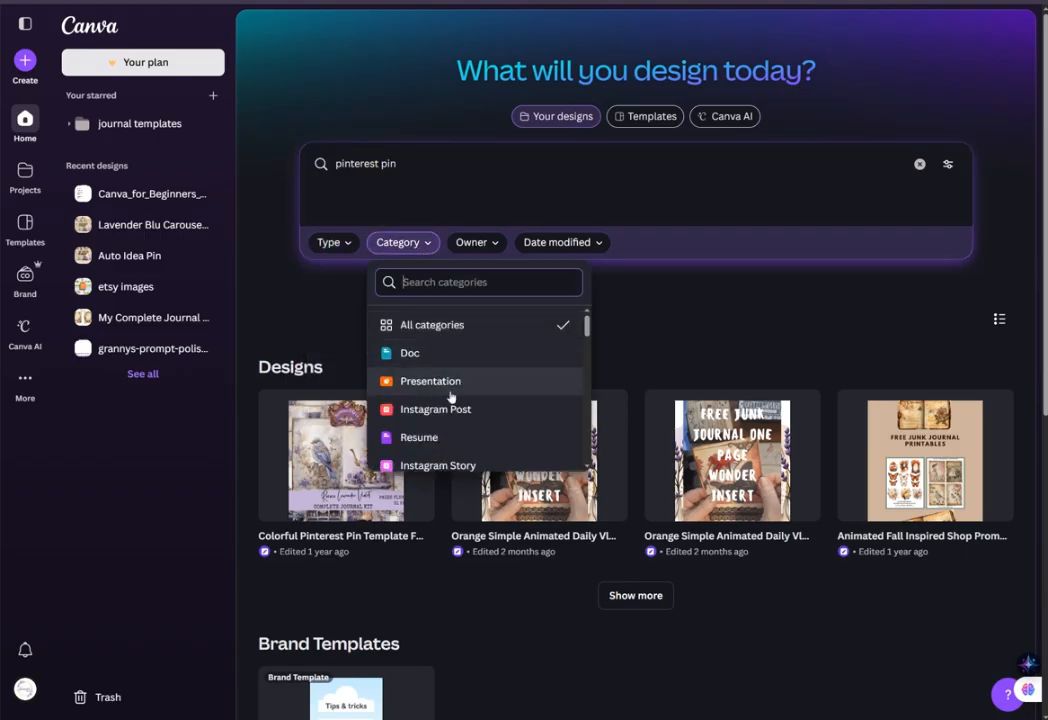
{"action": "scroll", "coordinate": [451, 398], "scroll_direction": "down", "scroll_amount": 4}
{"action": "scroll", "coordinate": [451, 398], "scroll_direction": "down", "scroll_amount": 10}
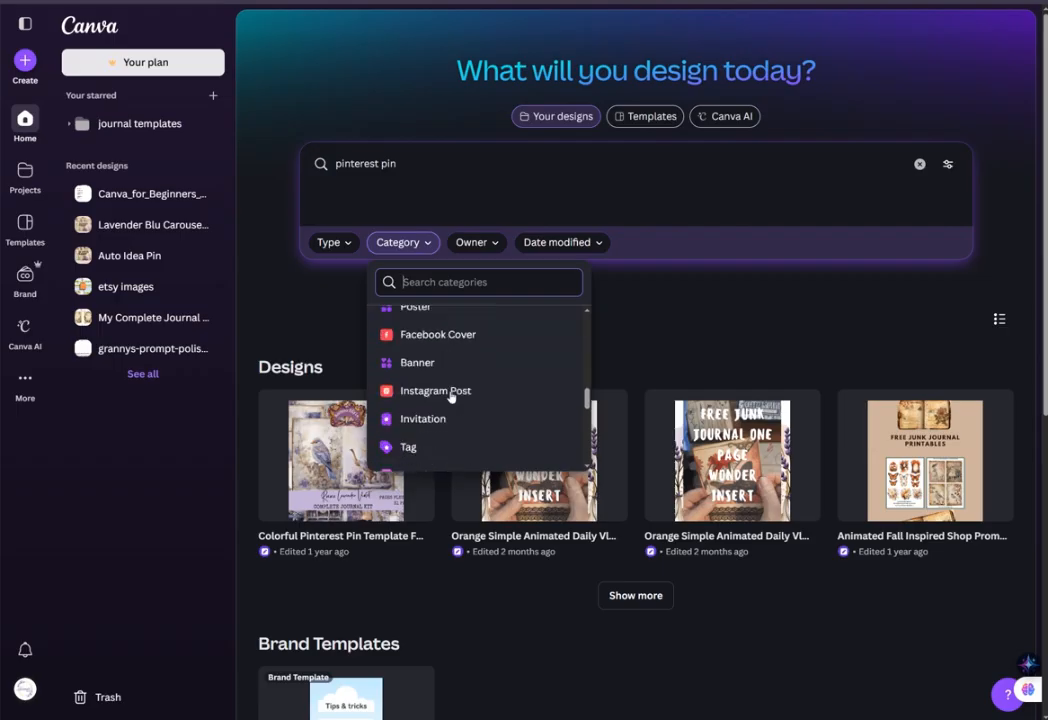
{"action": "left_click", "coordinate": [678, 297]}
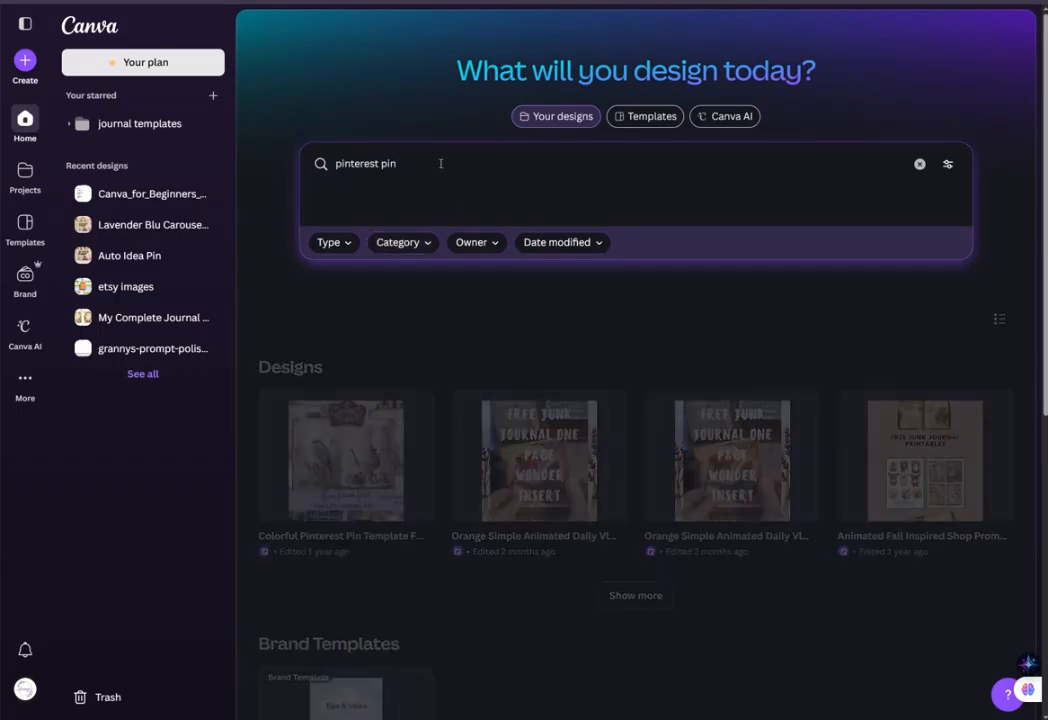
{"action": "scroll", "coordinate": [474, 370], "scroll_direction": "down", "scroll_amount": 5}
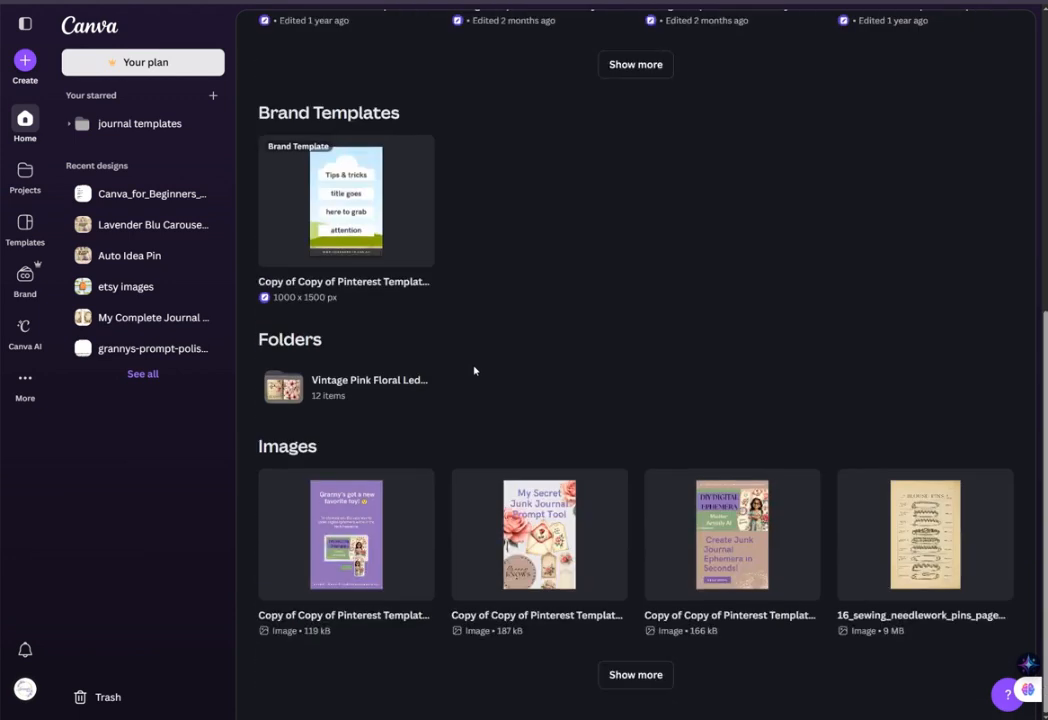
{"action": "scroll", "coordinate": [479, 365], "scroll_direction": "up", "scroll_amount": 5}
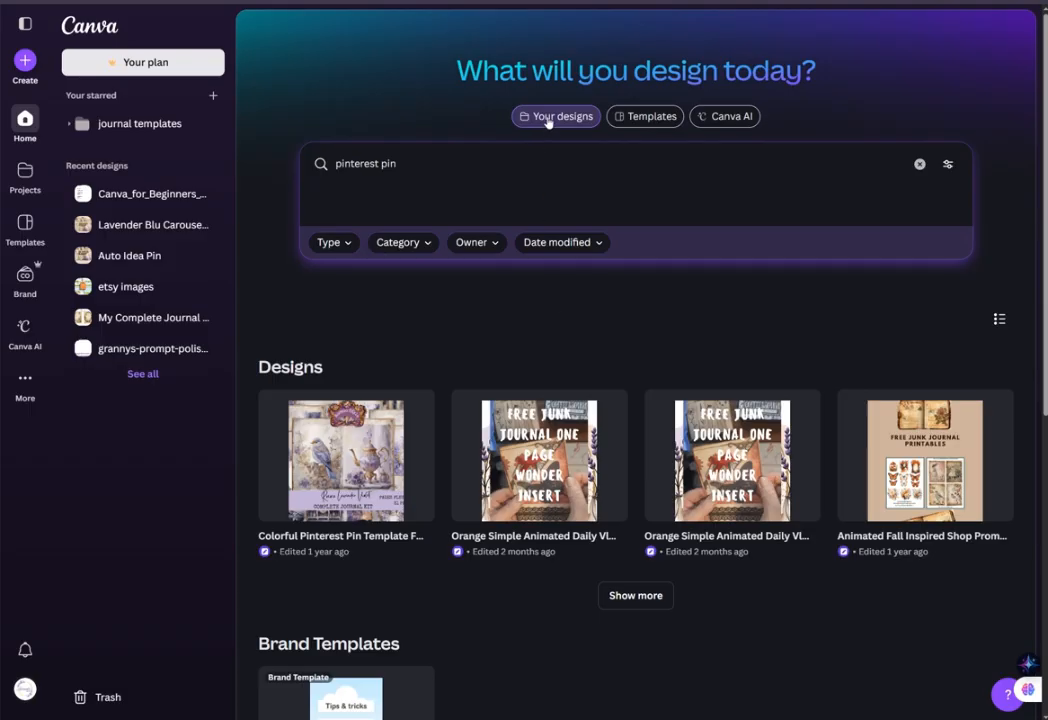
Switch the "pinterest pin" search to templates and browse the pin templates.
{"action": "left_click", "coordinate": [649, 116]}
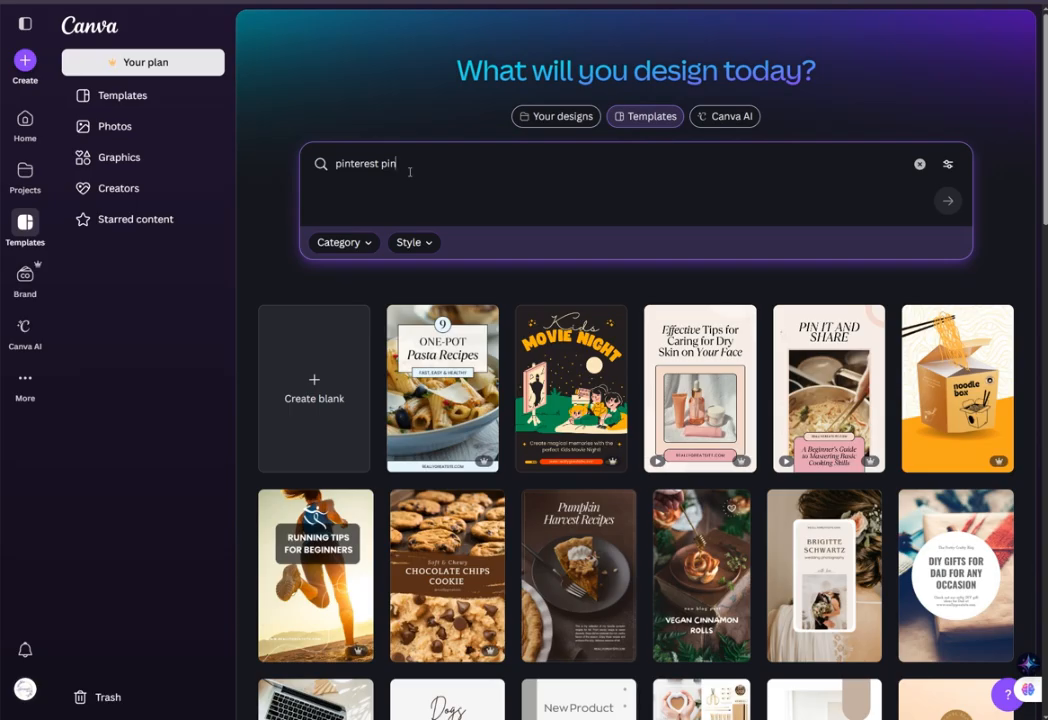
{"action": "scroll", "coordinate": [449, 400], "scroll_direction": "down", "scroll_amount": 3}
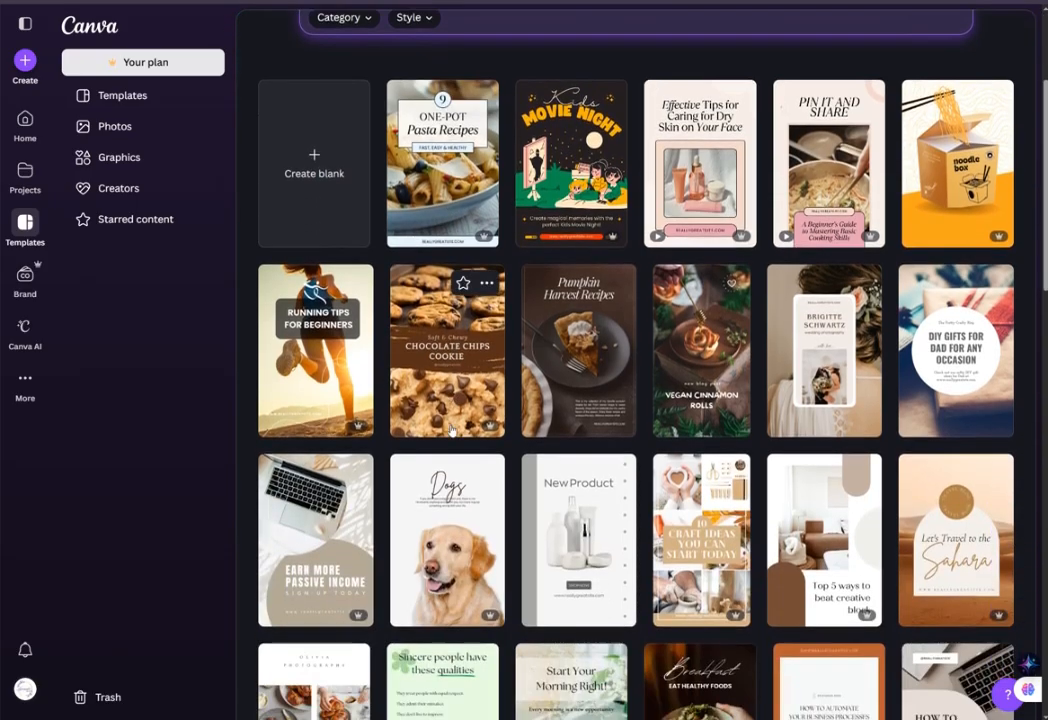
{"action": "scroll", "coordinate": [450, 430], "scroll_direction": "down", "scroll_amount": 10}
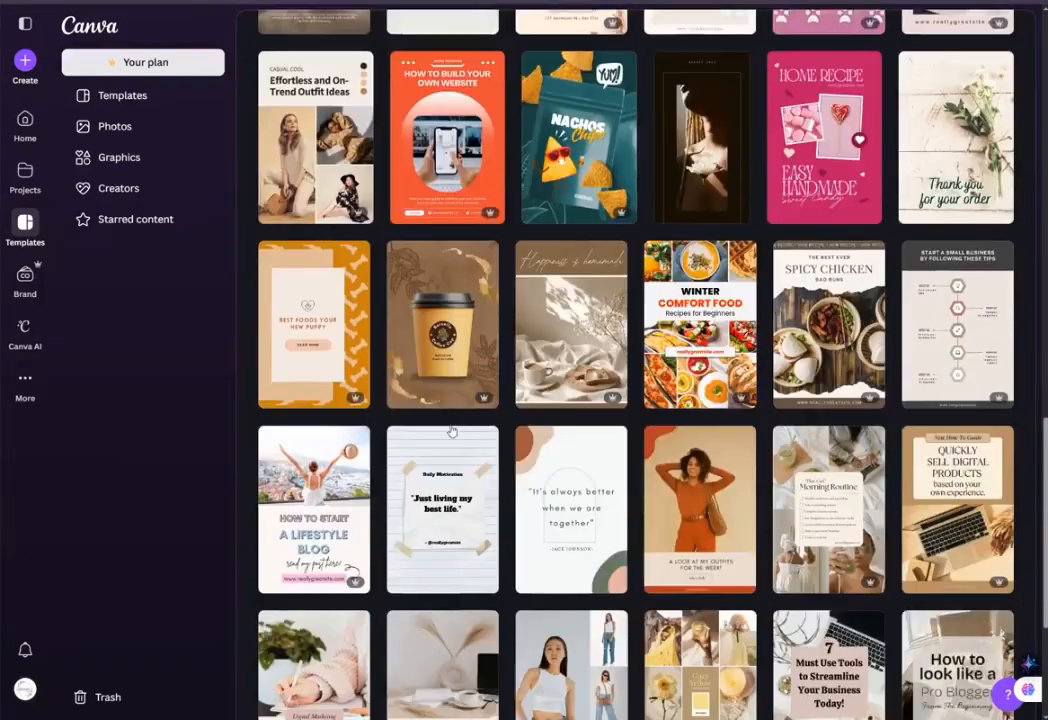
{"action": "scroll", "coordinate": [451, 432], "scroll_direction": "down", "scroll_amount": 4}
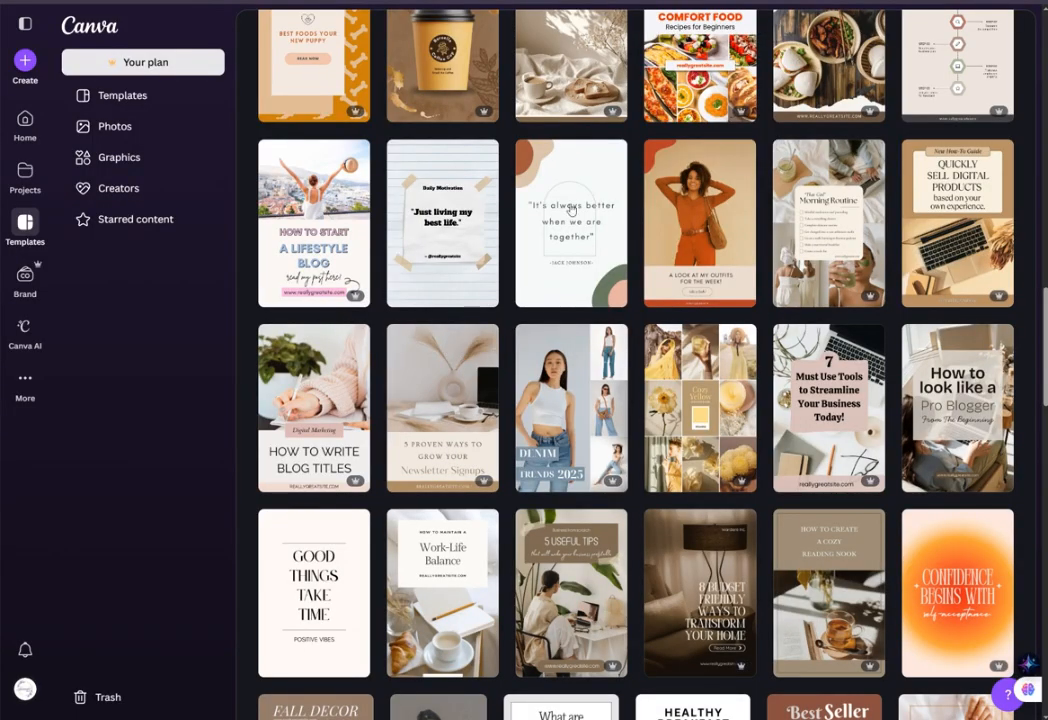
{"action": "scroll", "coordinate": [572, 380], "scroll_direction": "up", "scroll_amount": 5}
{"action": "scroll", "coordinate": [567, 432], "scroll_direction": "up", "scroll_amount": 10}
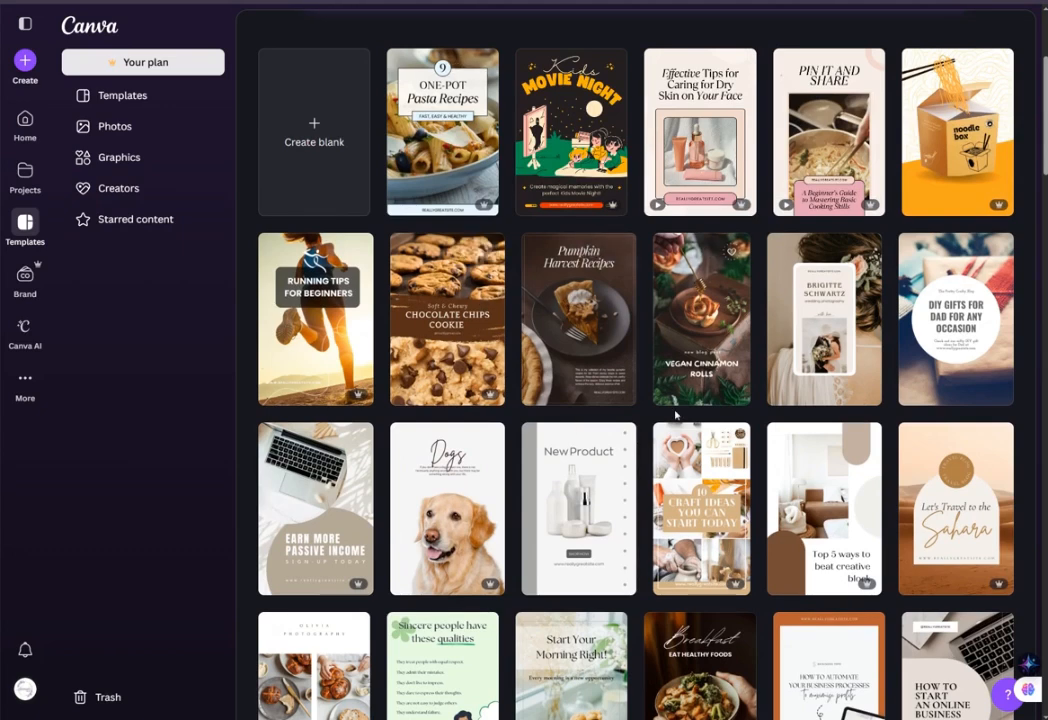
{"action": "scroll", "coordinate": [675, 414], "scroll_direction": "up", "scroll_amount": 3}
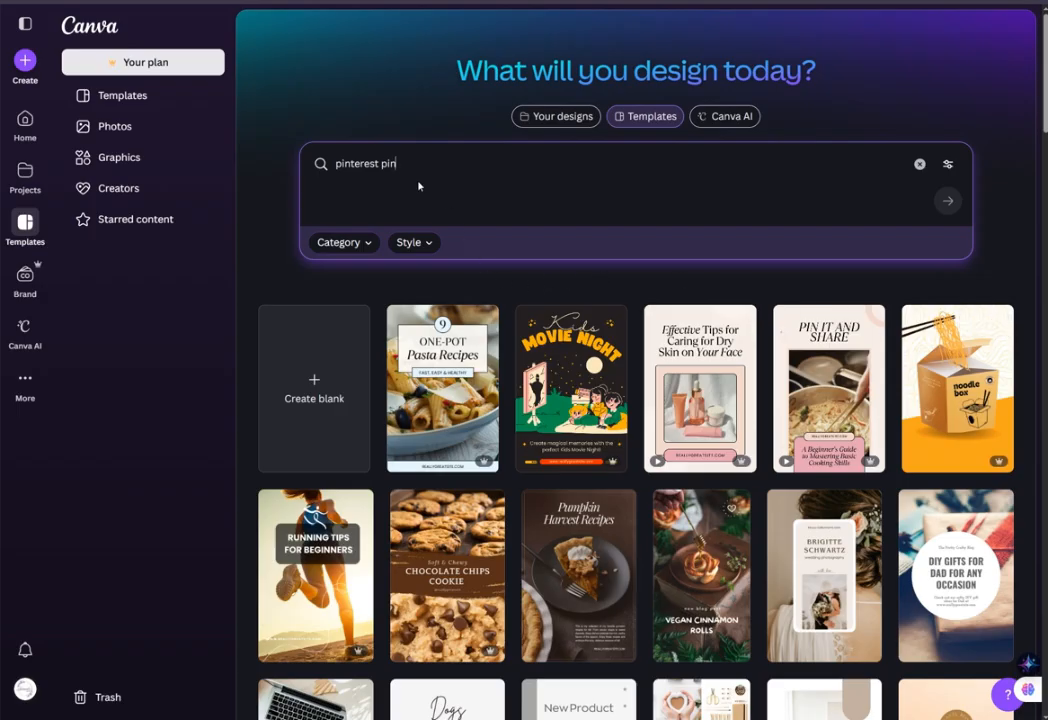
Replace the template search term with "facebook post" and run the search.
{"action": "double_click", "coordinate": [388, 164]}
{"action": "triple_click", "coordinate": [357, 165]}
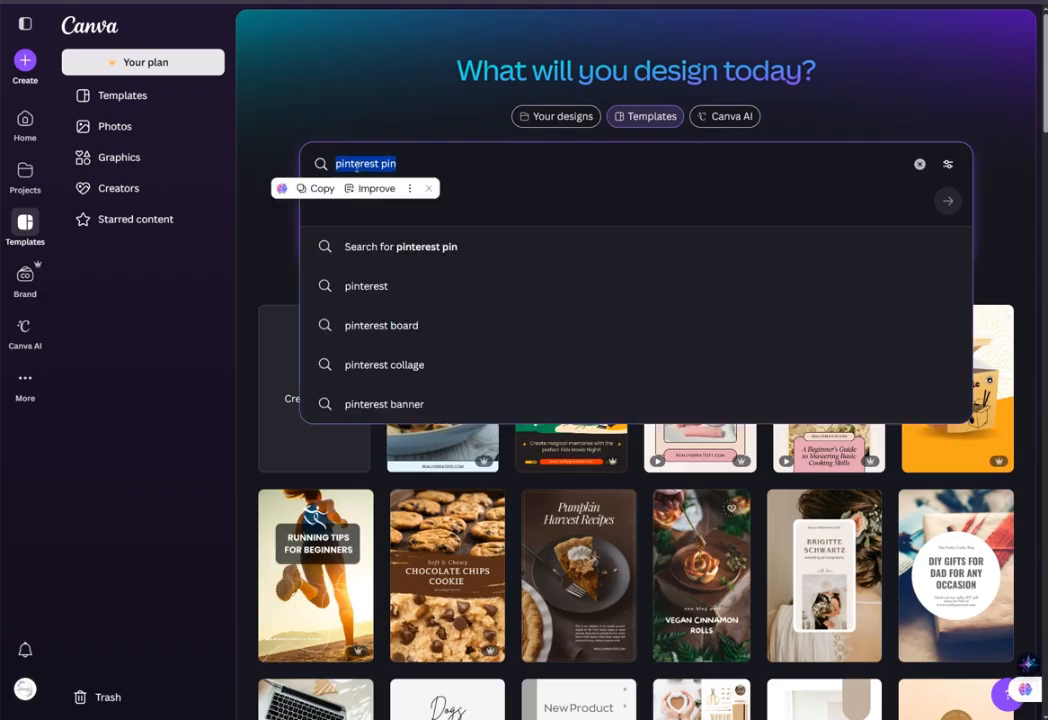
{"action": "type", "text": "face"}
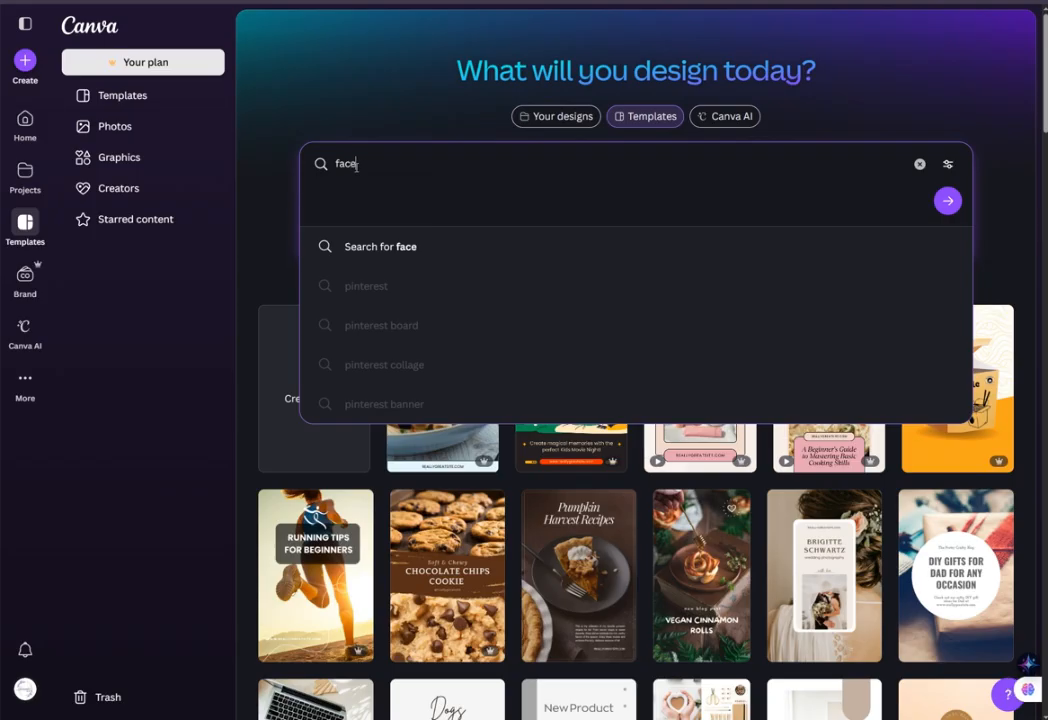
{"action": "type", "text": "boo"}
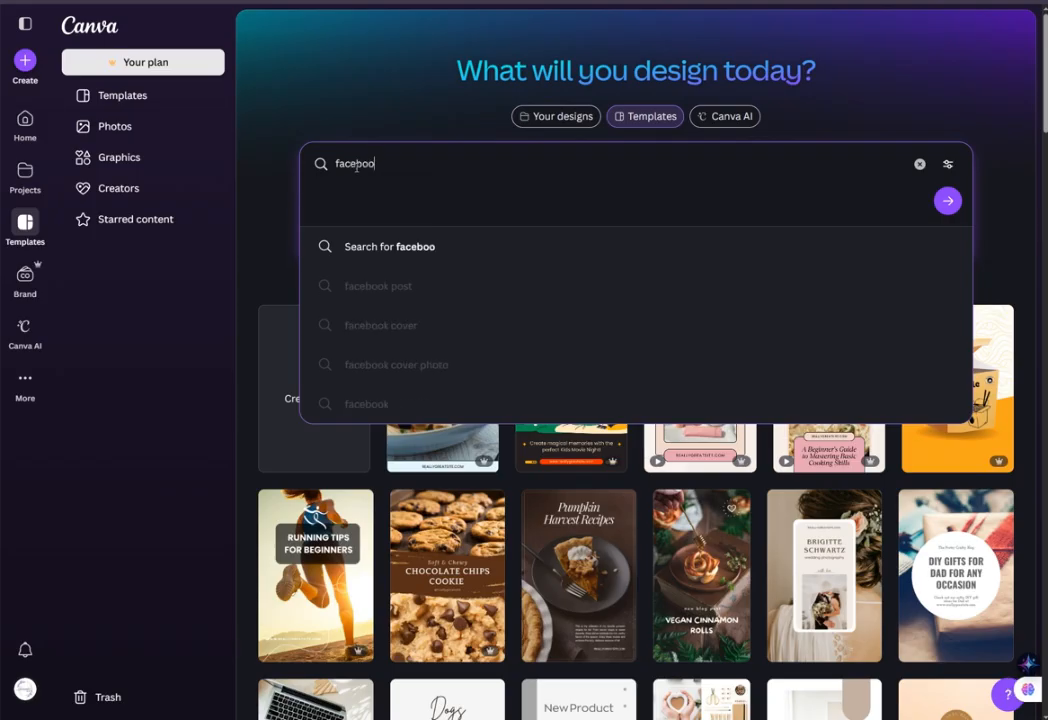
{"action": "type", "text": "k post"}
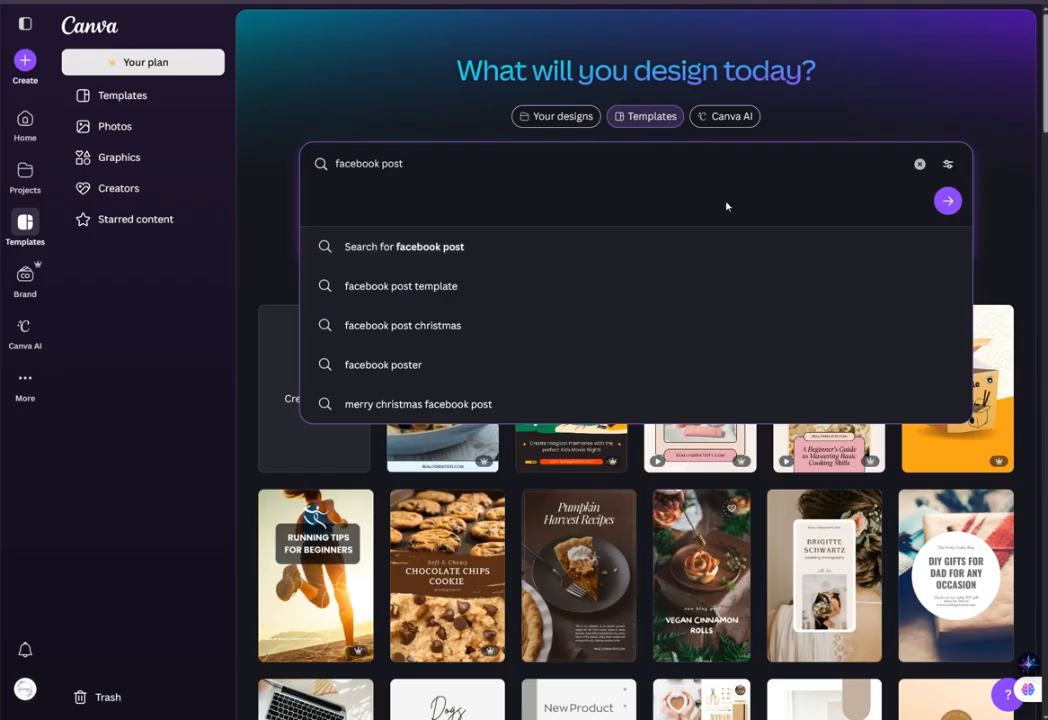
{"action": "left_click", "coordinate": [947, 201]}
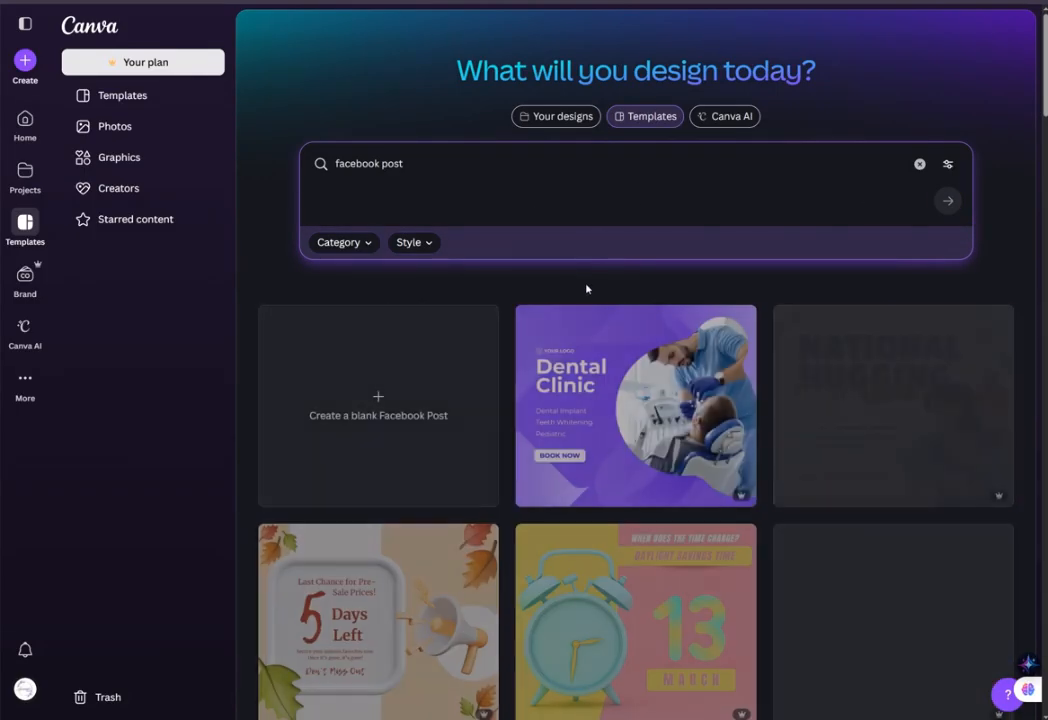
Browse the Facebook post templates to see the range of available layouts.
{"action": "scroll", "coordinate": [626, 487], "scroll_direction": "down", "scroll_amount": 3}
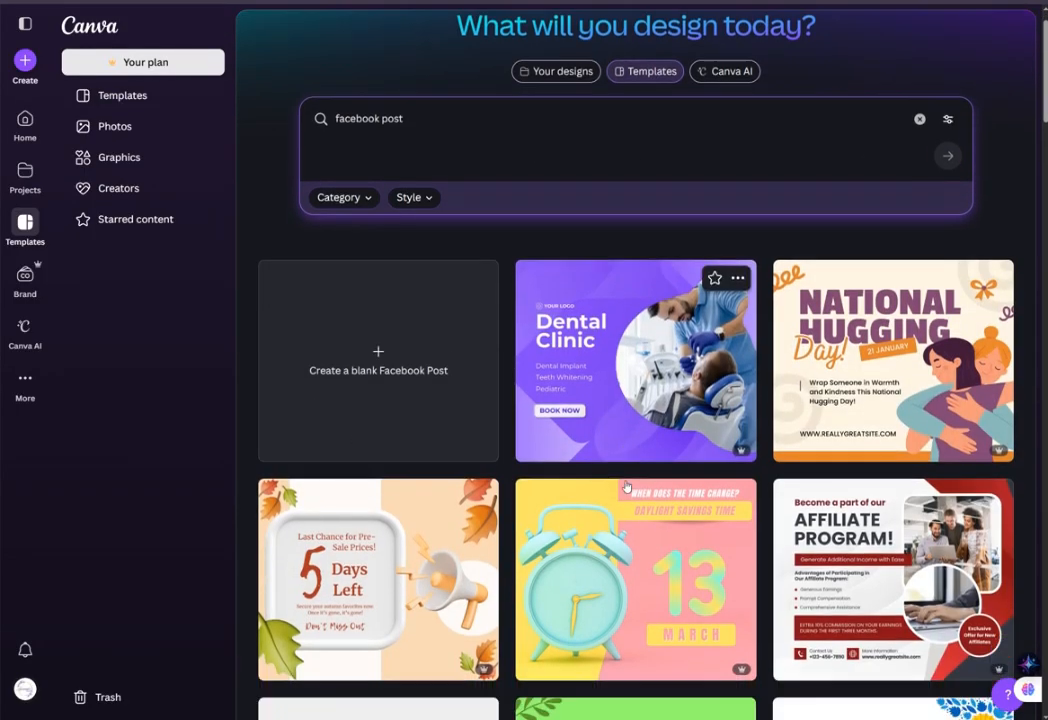
{"action": "scroll", "coordinate": [626, 487], "scroll_direction": "down", "scroll_amount": 10}
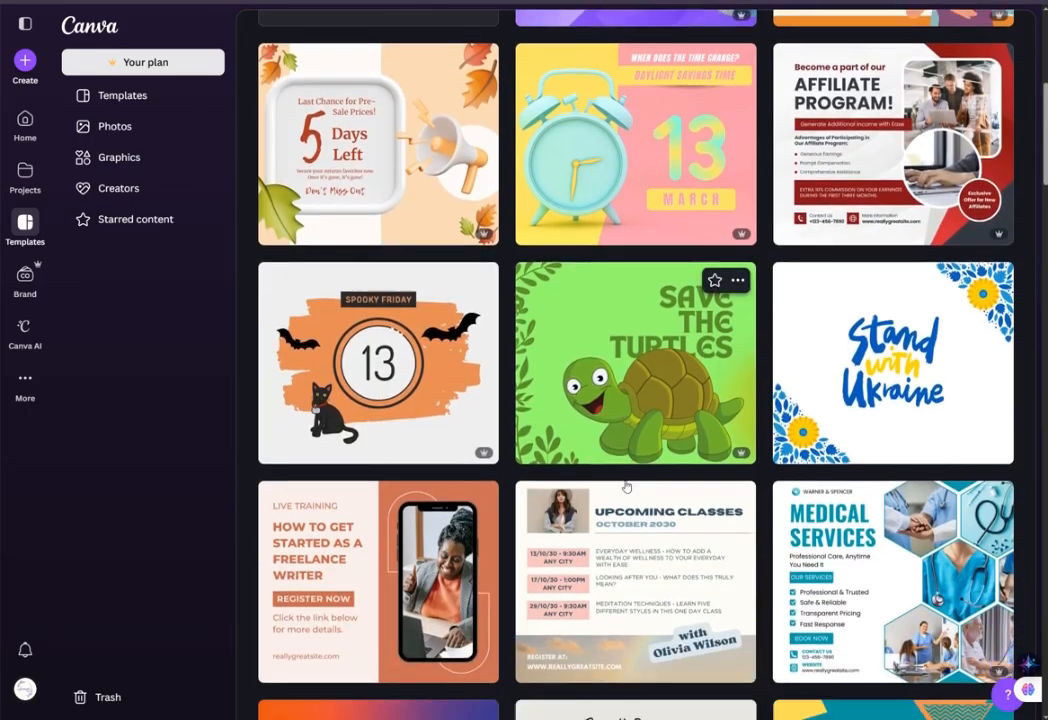
{"action": "scroll", "coordinate": [626, 487], "scroll_direction": "down", "scroll_amount": 14}
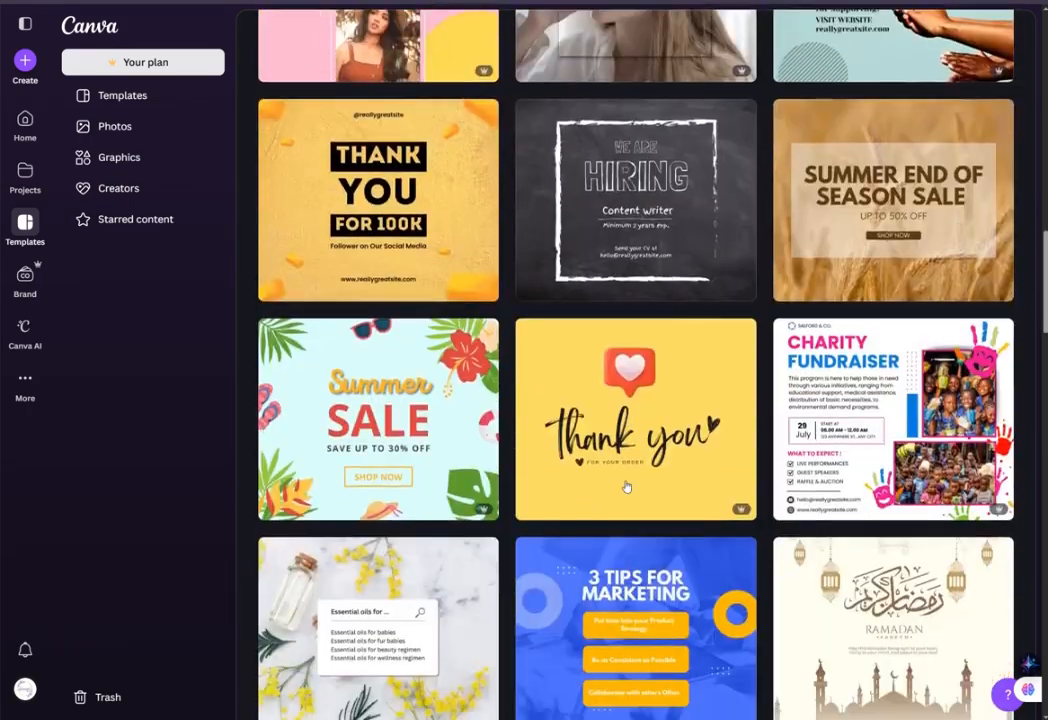
{"action": "scroll", "coordinate": [626, 487], "scroll_direction": "down", "scroll_amount": 7}
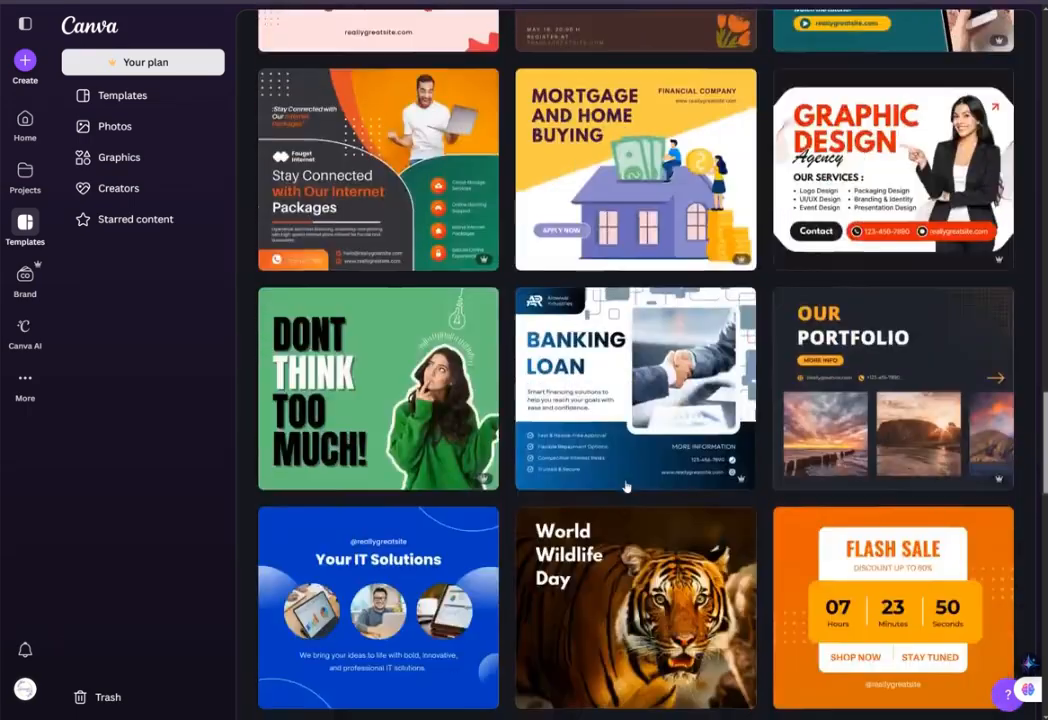
{"action": "scroll", "coordinate": [626, 487], "scroll_direction": "up", "scroll_amount": 10}
{"action": "scroll", "coordinate": [626, 487], "scroll_direction": "up", "scroll_amount": 17}
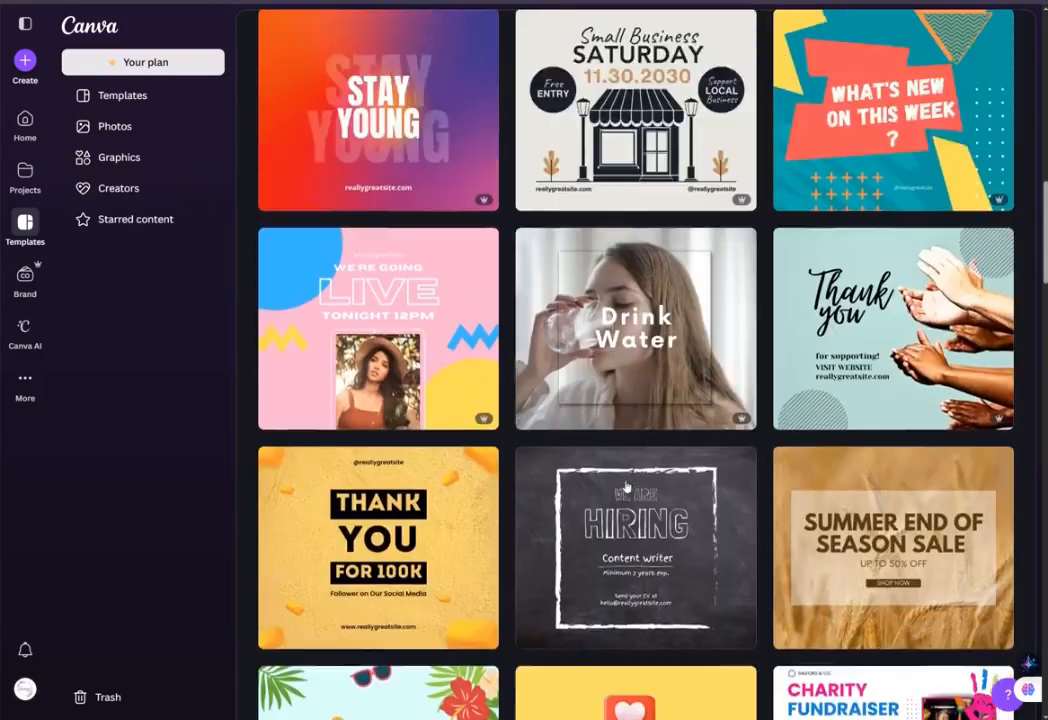
Replace the "facebook post" template search term with "flyer" and run the search.
{"action": "scroll", "coordinate": [626, 487], "scroll_direction": "up", "scroll_amount": 8}
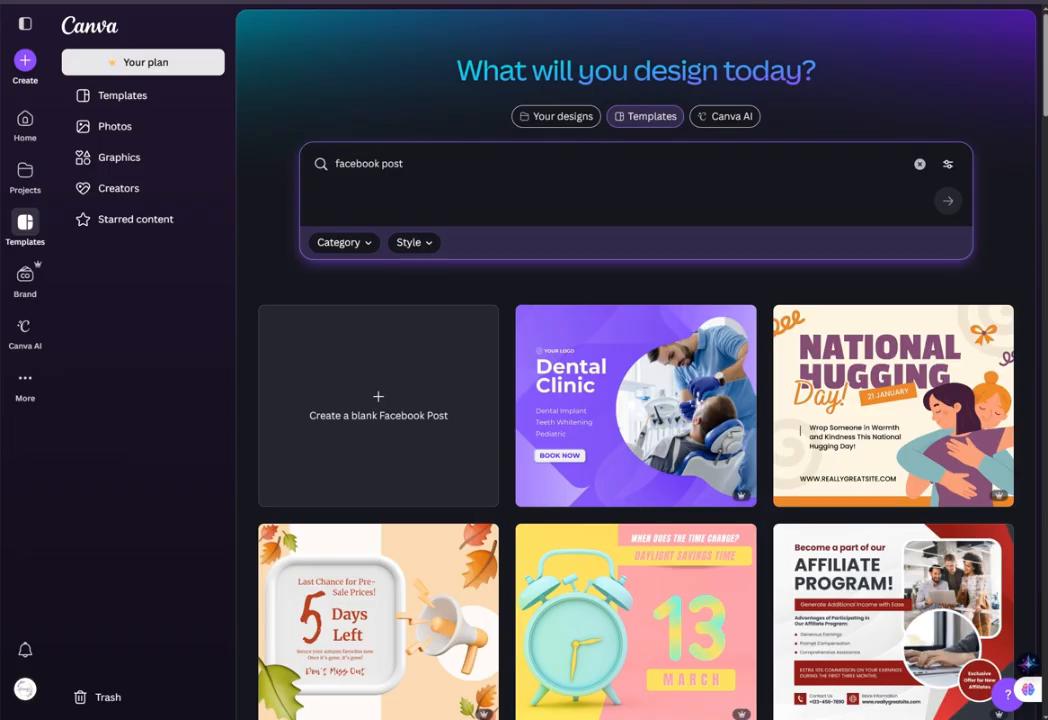
{"action": "left_click", "coordinate": [408, 164]}
{"action": "left_click_drag", "start_coordinate": [421, 164], "coordinate": [330, 164]}
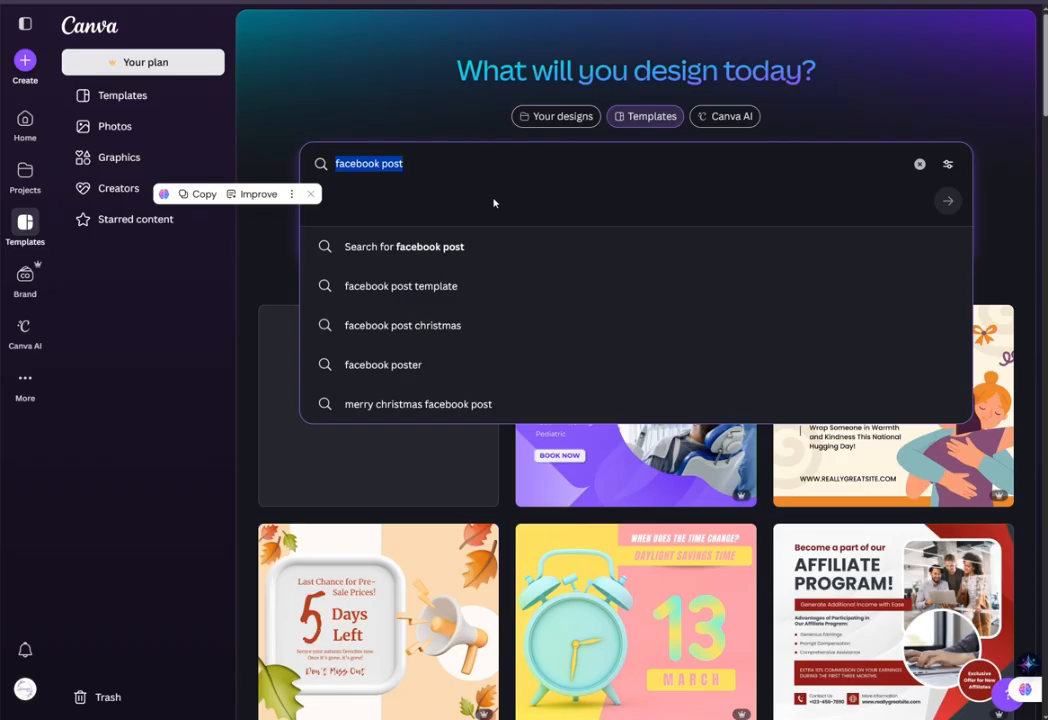
{"action": "type", "text": "flyer"}
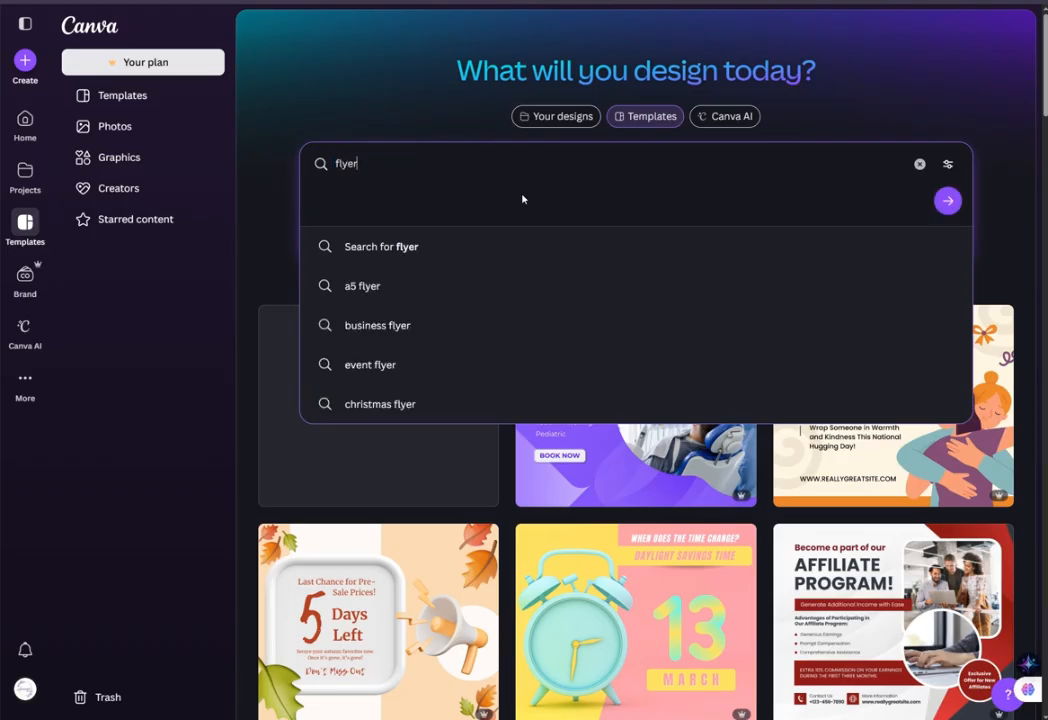
{"action": "left_click", "coordinate": [946, 200]}
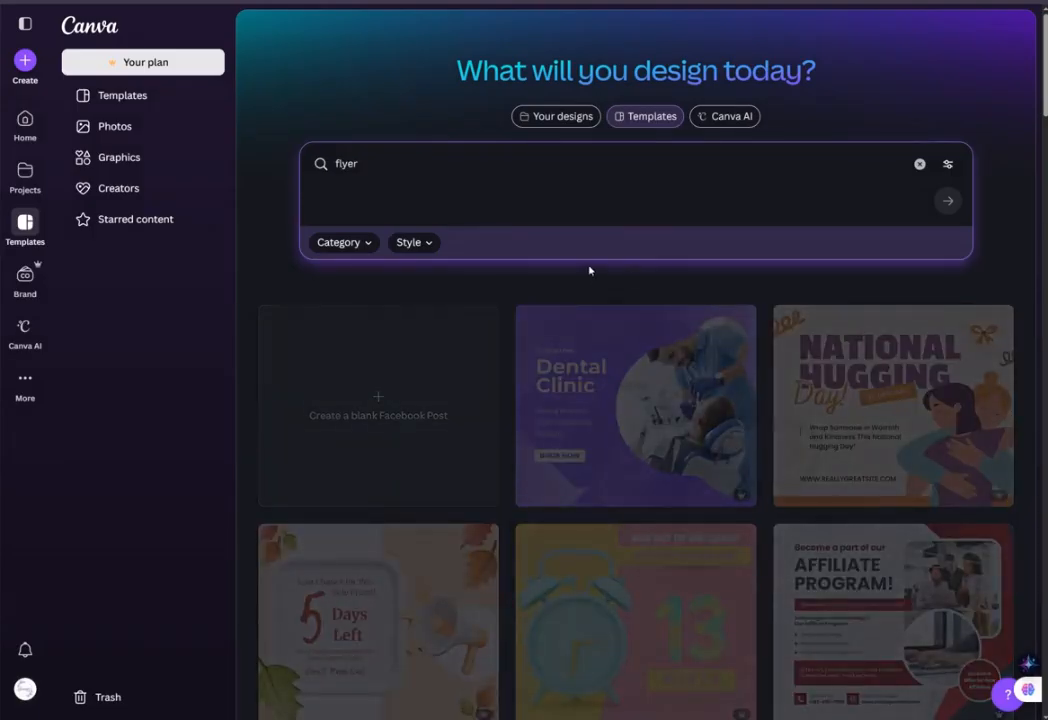
Browse the flyer templates and view the additional sections such as Apps, Grow, Content Planner and Design School.
{"action": "scroll", "coordinate": [641, 453], "scroll_direction": "down", "scroll_amount": 8}
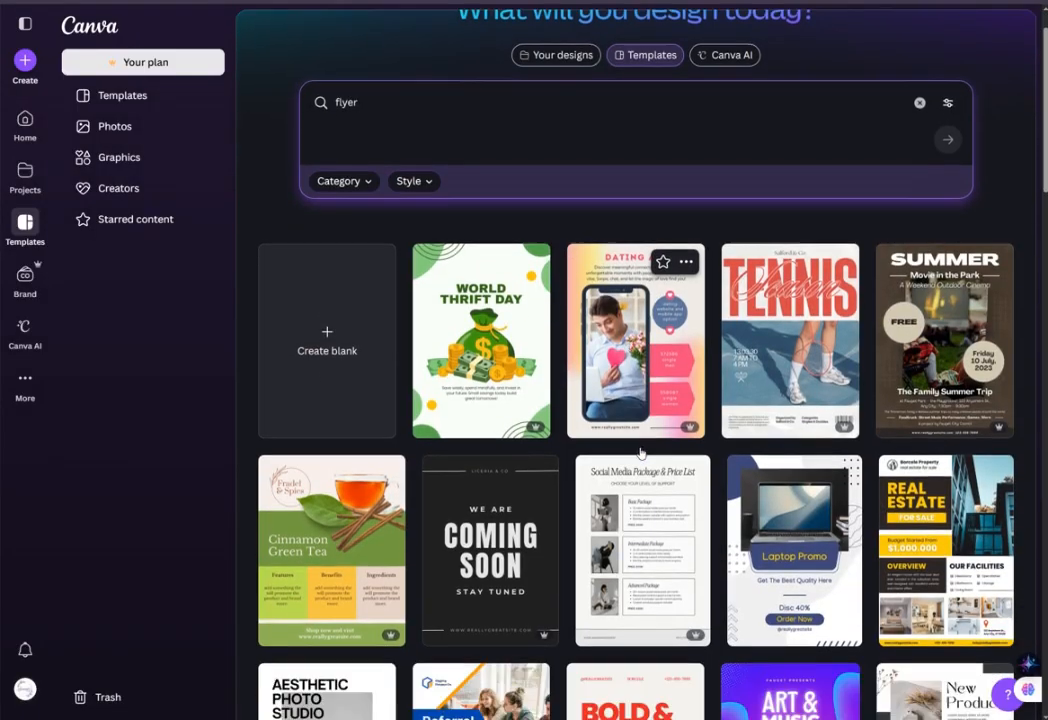
{"action": "scroll", "coordinate": [641, 453], "scroll_direction": "down", "scroll_amount": 3}
{"action": "scroll", "coordinate": [641, 453], "scroll_direction": "up", "scroll_amount": 10}
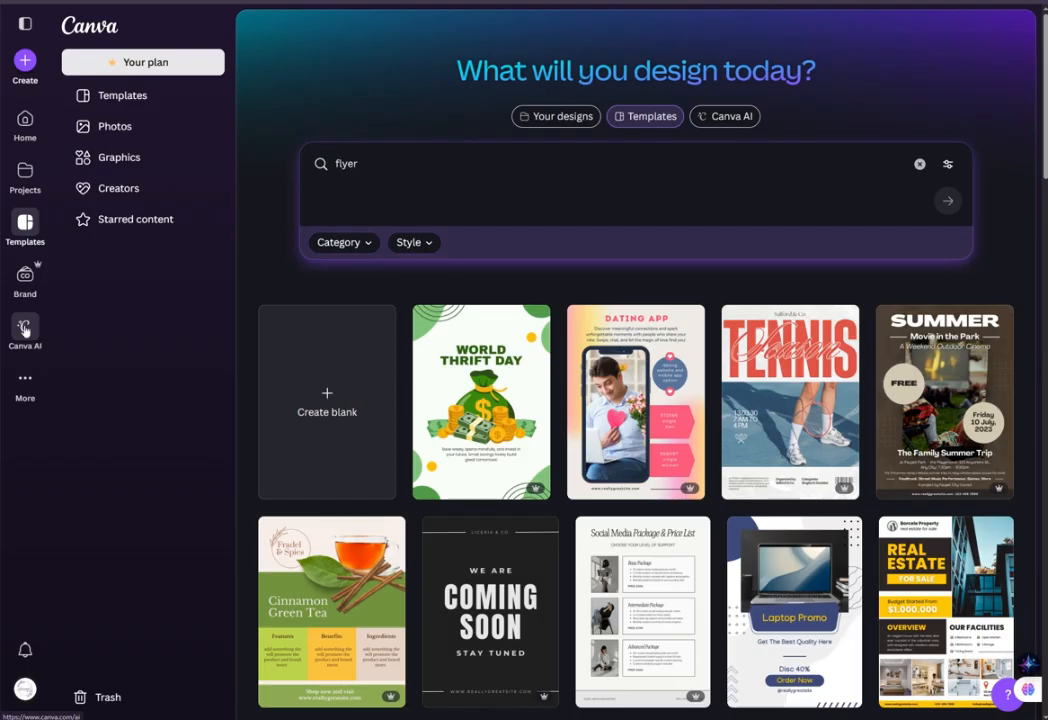
{"action": "left_click", "coordinate": [29, 384]}
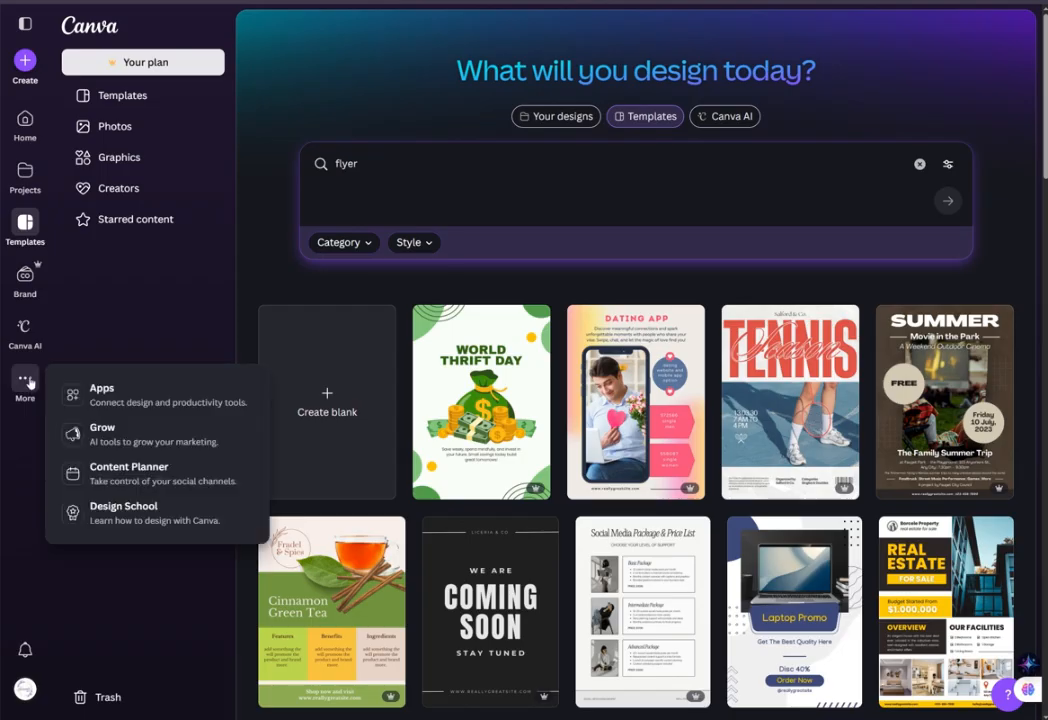
{"action": "mouse_move", "coordinate": [25, 380]}
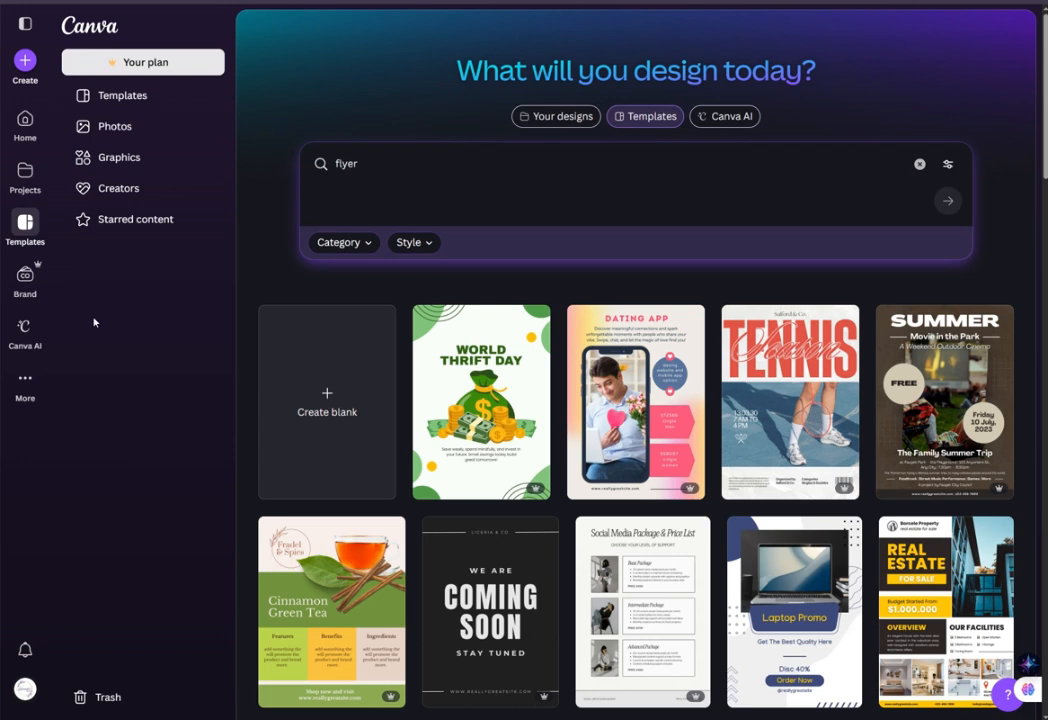
Create a new design with the recent custom size 1080 × 1080 px, keeping pixels as the unit.
{"action": "left_click", "coordinate": [26, 62]}
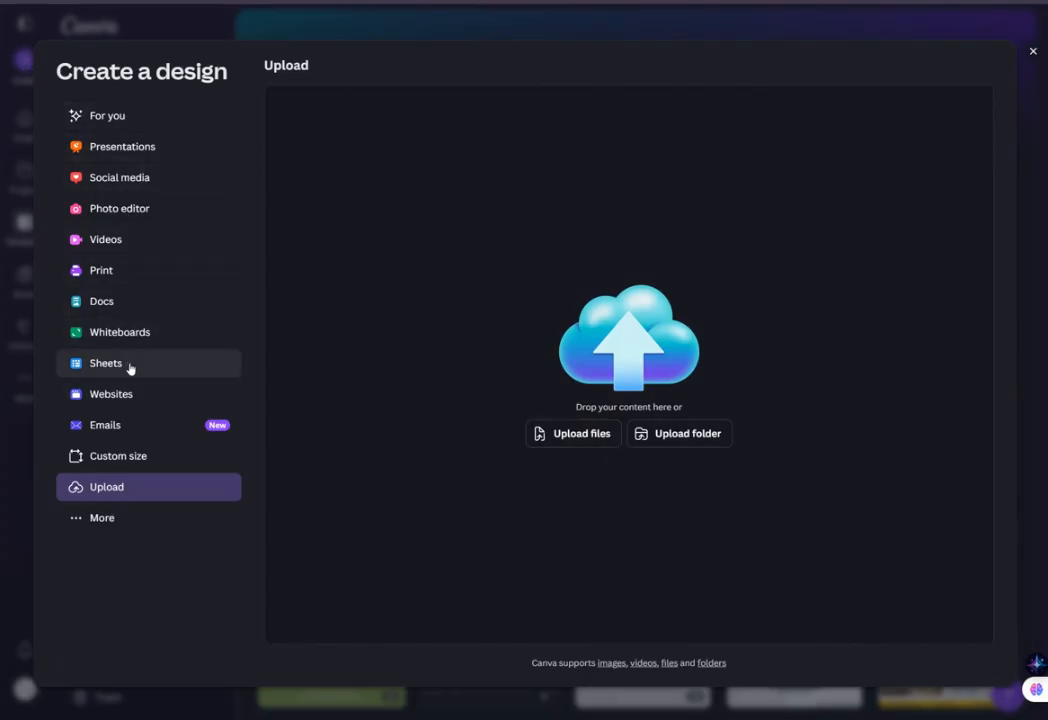
{"action": "left_click", "coordinate": [130, 460]}
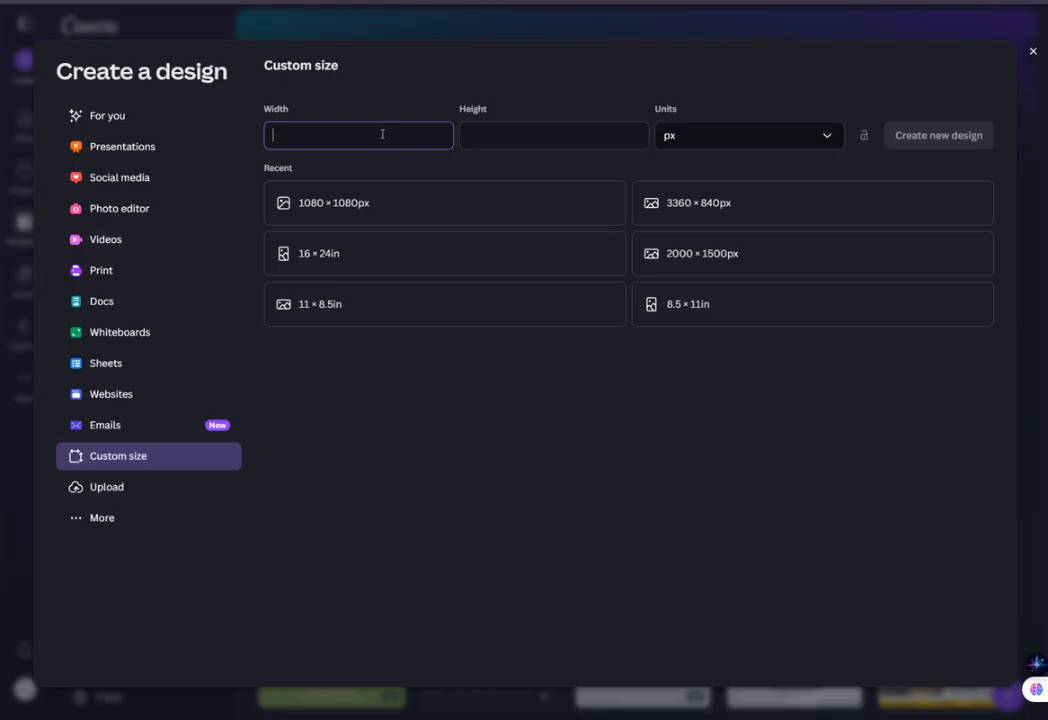
{"action": "left_click", "coordinate": [826, 140]}
{"action": "left_click", "coordinate": [826, 140]}
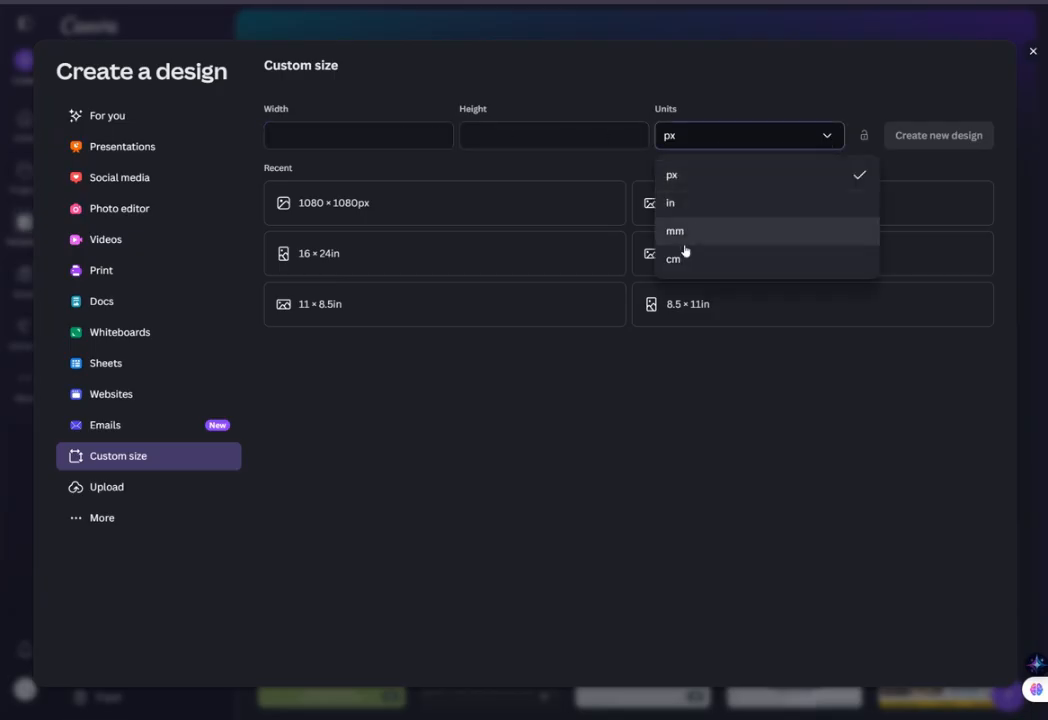
{"action": "left_click", "coordinate": [671, 177]}
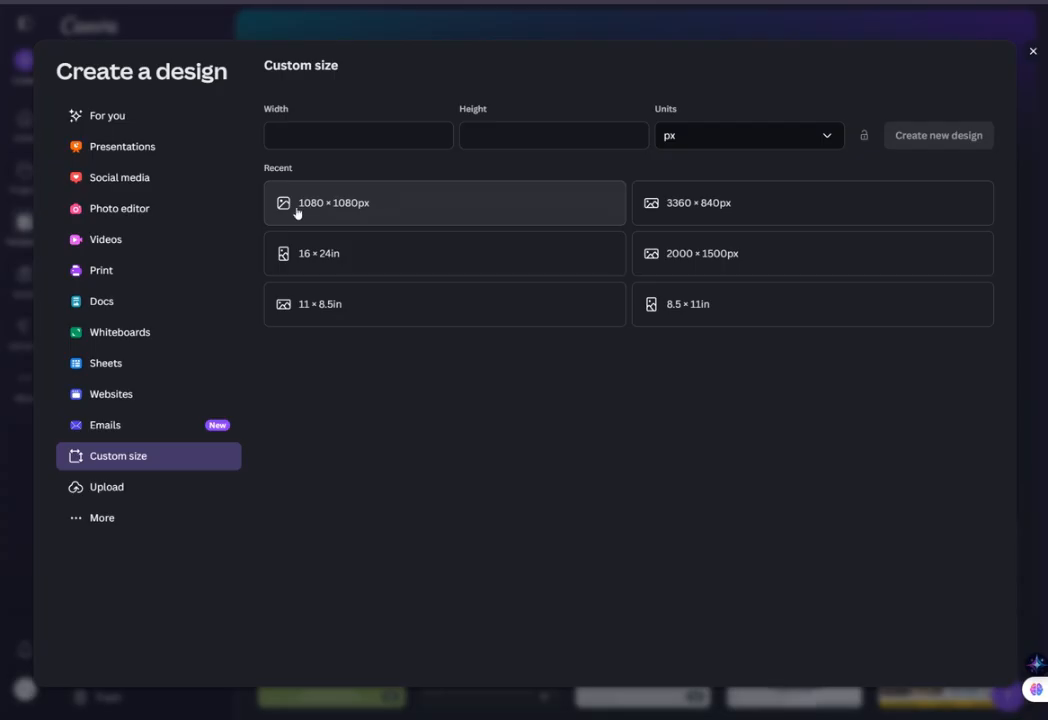
{"action": "left_click", "coordinate": [370, 211]}
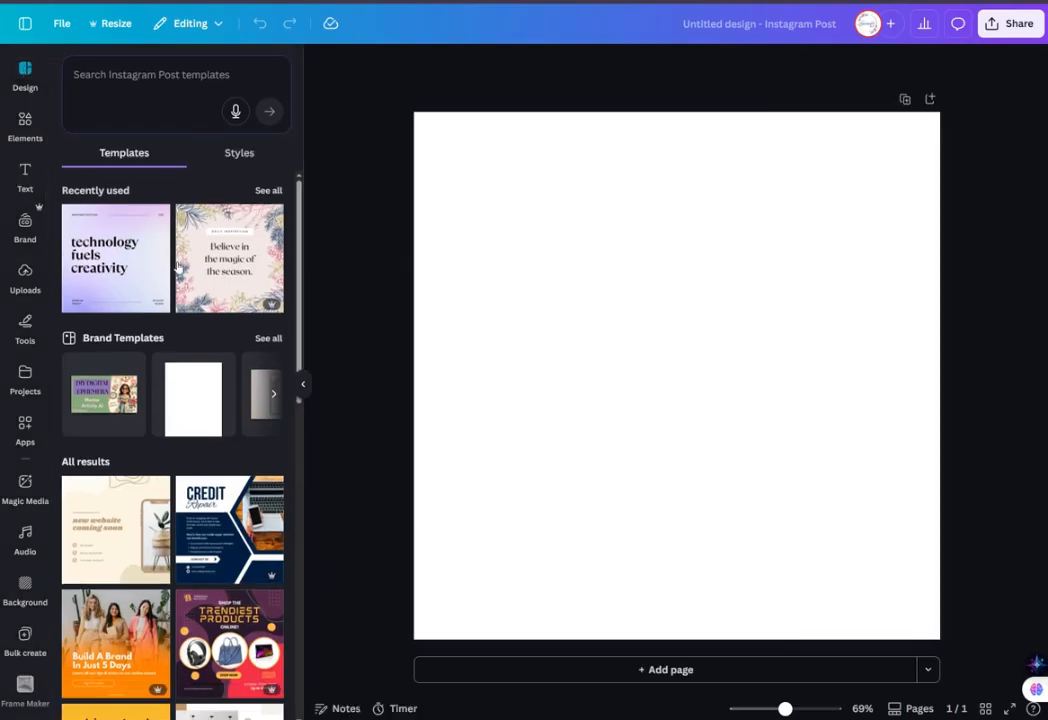
Browse the Instagram Post templates and apply the recently used "Believe in the magic of the season." template to the blank page.
{"action": "scroll", "coordinate": [170, 537], "scroll_direction": "down", "scroll_amount": 10}
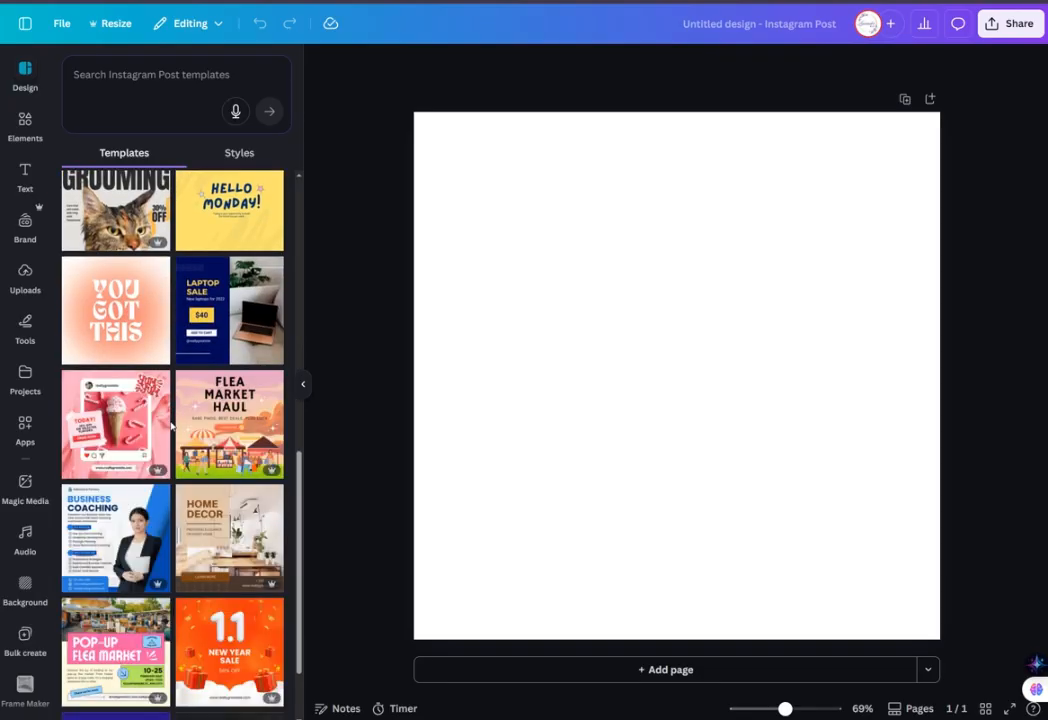
{"action": "scroll", "coordinate": [174, 403], "scroll_direction": "up", "scroll_amount": 3}
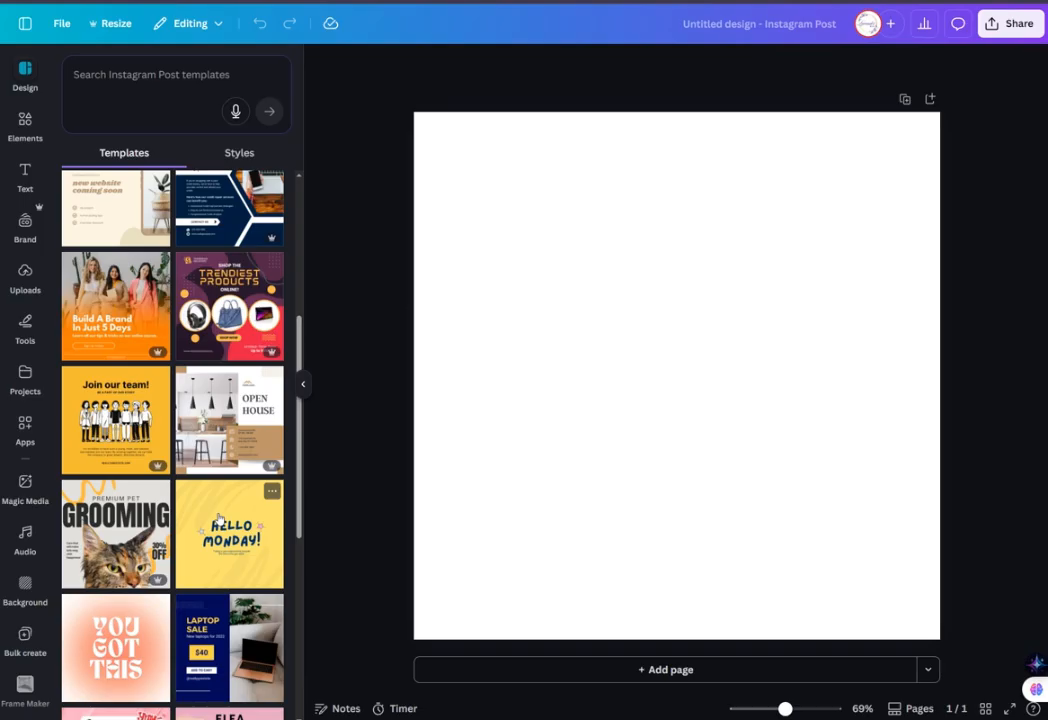
{"action": "scroll", "coordinate": [218, 520], "scroll_direction": "down", "scroll_amount": 6}
{"action": "scroll", "coordinate": [218, 518], "scroll_direction": "up", "scroll_amount": 3}
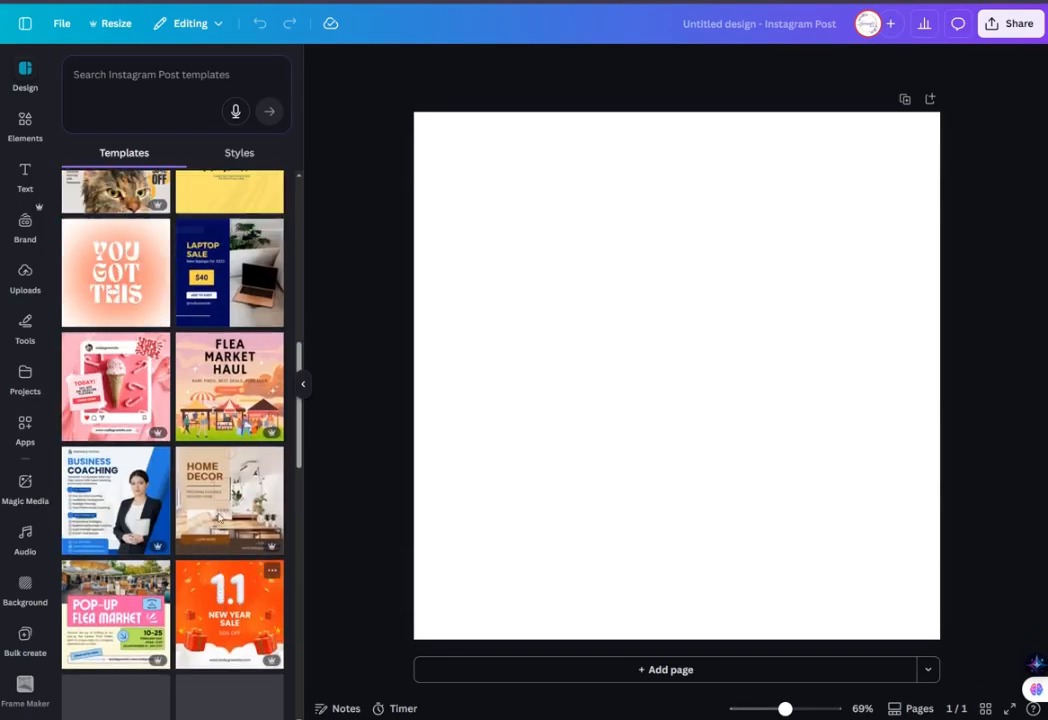
{"action": "scroll", "coordinate": [218, 518], "scroll_direction": "up", "scroll_amount": 5}
{"action": "scroll", "coordinate": [218, 520], "scroll_direction": "down", "scroll_amount": 1}
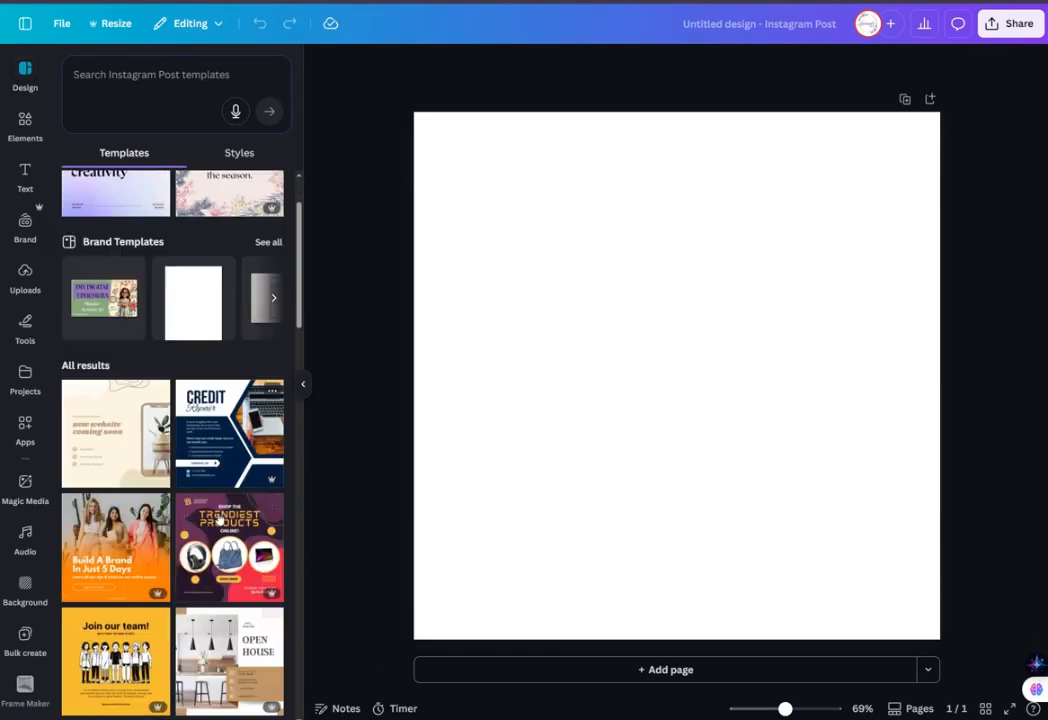
{"action": "scroll", "coordinate": [218, 520], "scroll_direction": "down", "scroll_amount": 3}
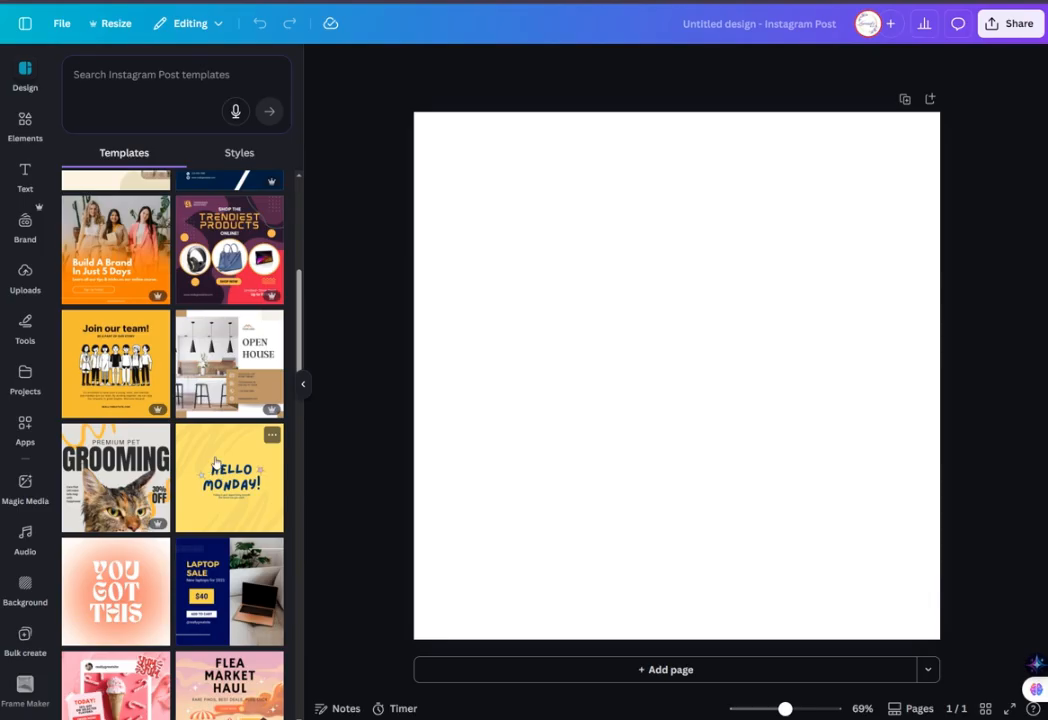
{"action": "scroll", "coordinate": [160, 310], "scroll_direction": "up", "scroll_amount": 4}
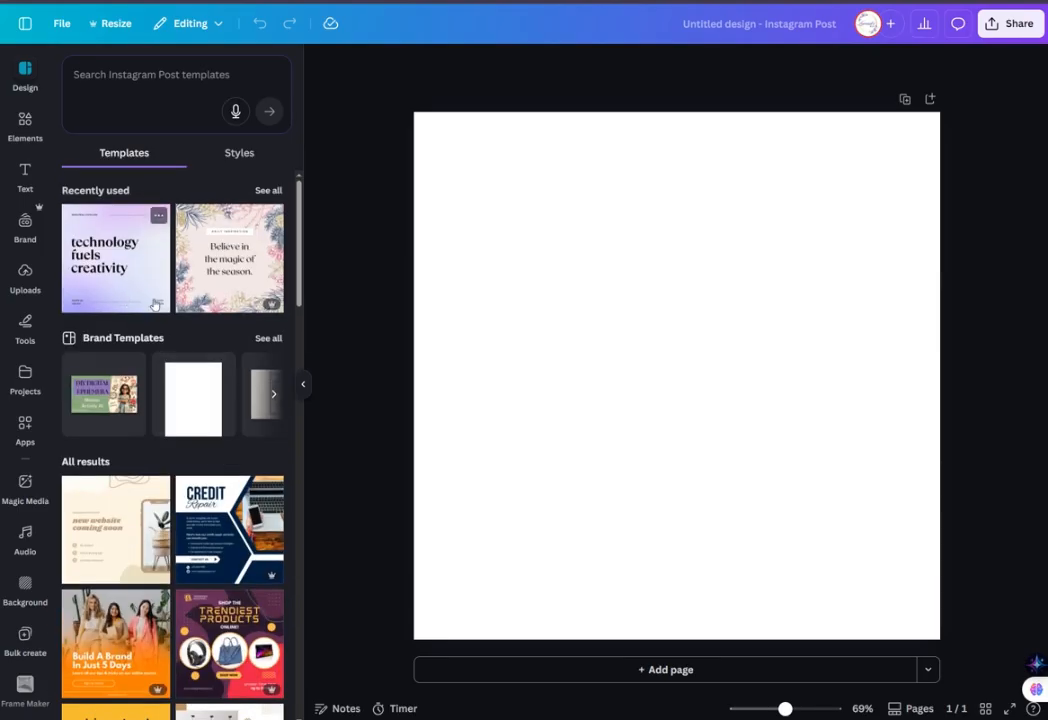
{"action": "left_click", "coordinate": [225, 277]}
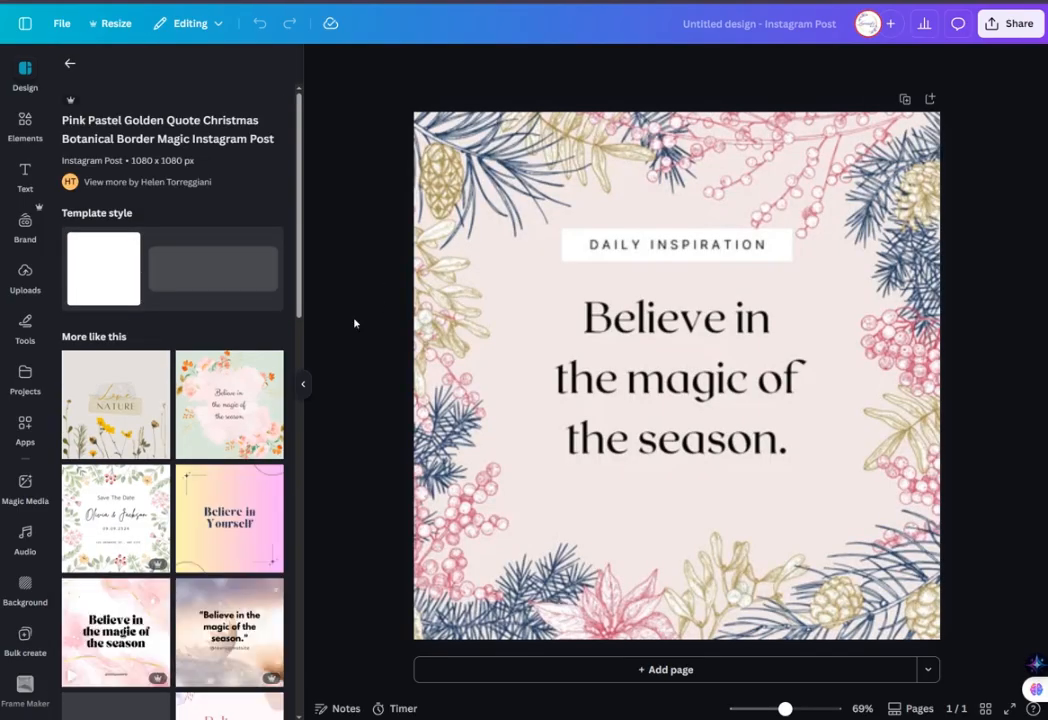
Shift the main quote slightly sideways and select the quote, the "DAILY INSPIRATION" label and the background to check which parts are editable.
{"action": "left_click", "coordinate": [719, 333]}
{"action": "mouse_move", "coordinate": [676, 320]}
{"action": "left_mouse_down"}
{"action": "mouse_move", "coordinate": [576, 365]}
{"action": "mouse_move", "coordinate": [747, 315]}
{"action": "mouse_move", "coordinate": [668, 404]}
{"action": "mouse_move", "coordinate": [674, 318]}
{"action": "mouse_move", "coordinate": [685, 314]}
{"action": "left_mouse_up"}
{"action": "double_click", "coordinate": [784, 441]}
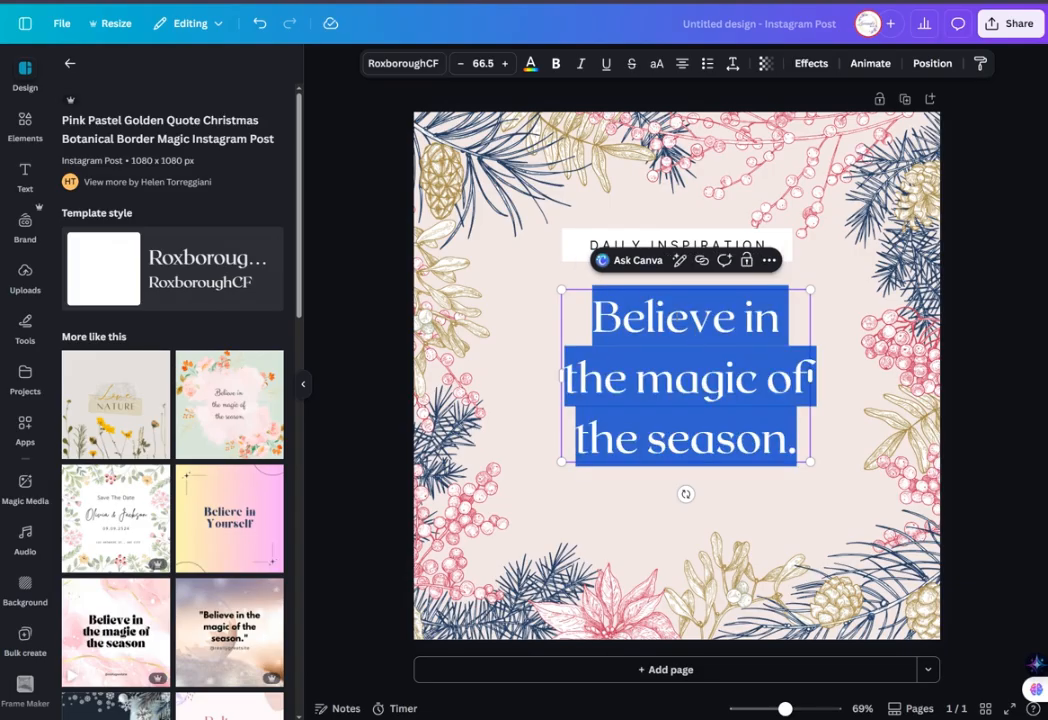
{"action": "key", "text": "Escape"}
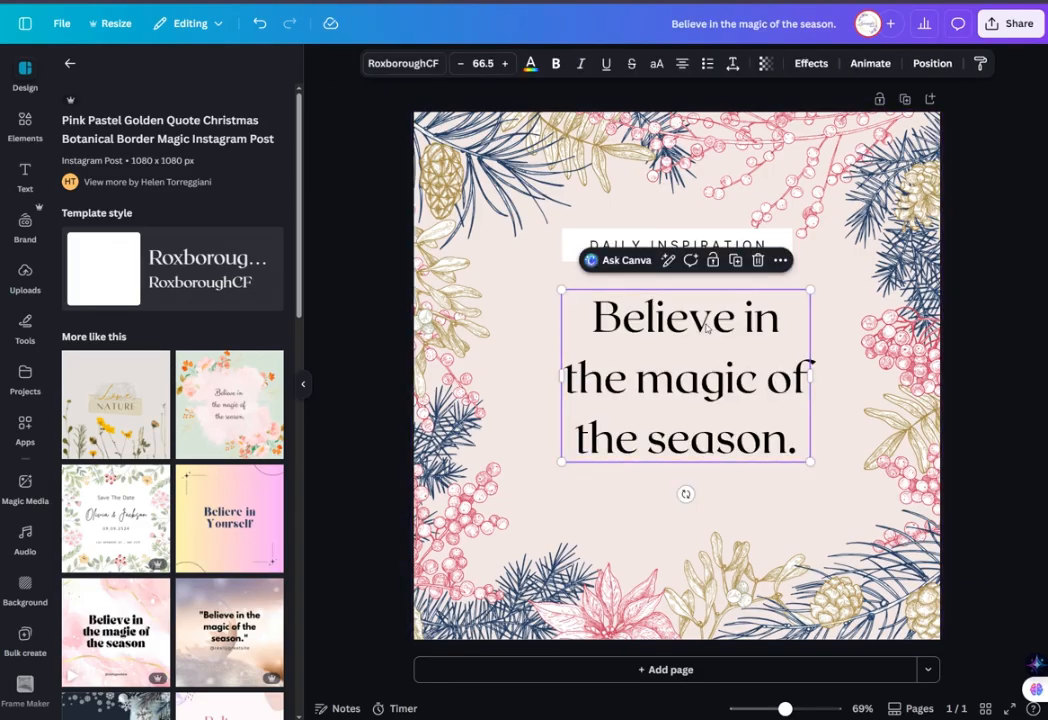
{"action": "left_click", "coordinate": [658, 244]}
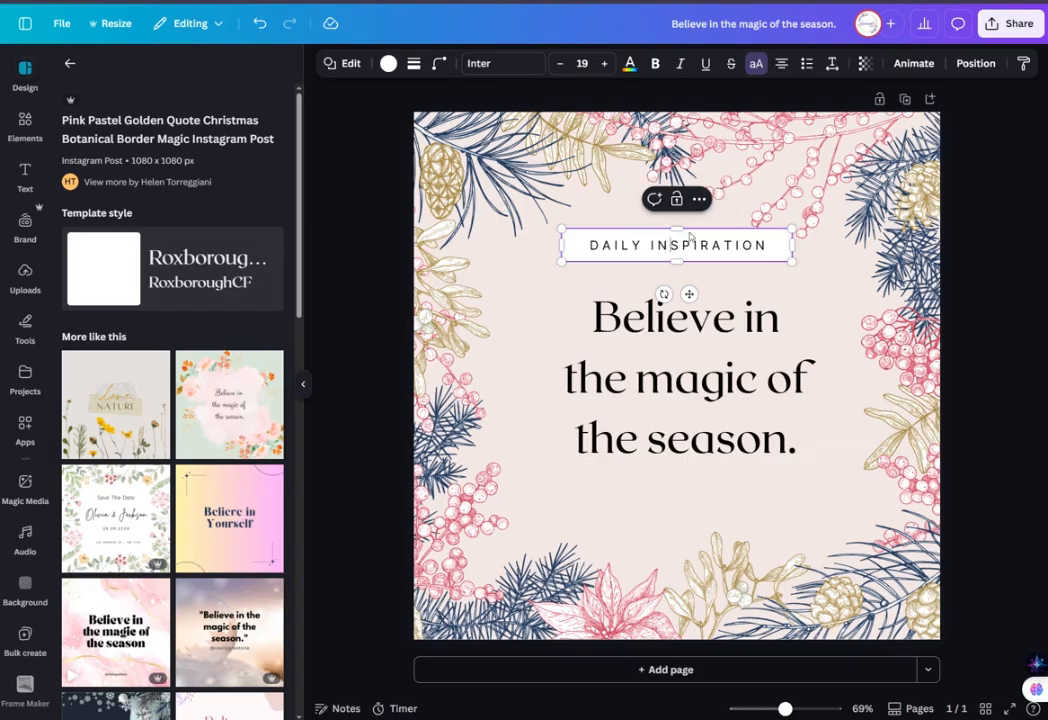
{"action": "left_click", "coordinate": [622, 146]}
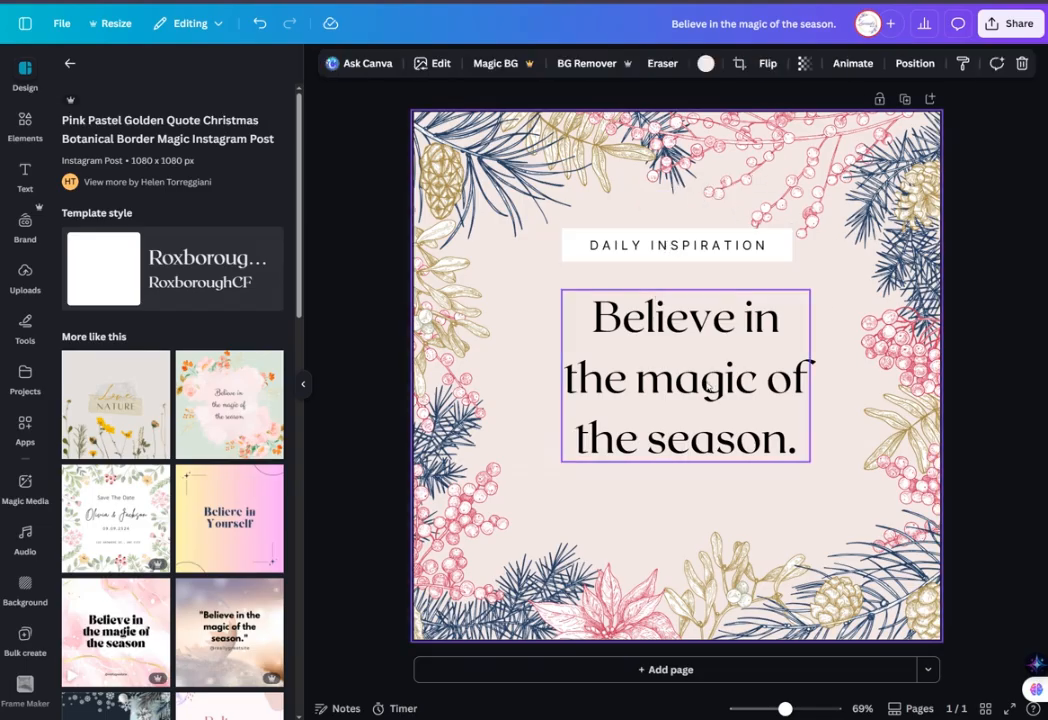
{"action": "left_click", "coordinate": [370, 350]}
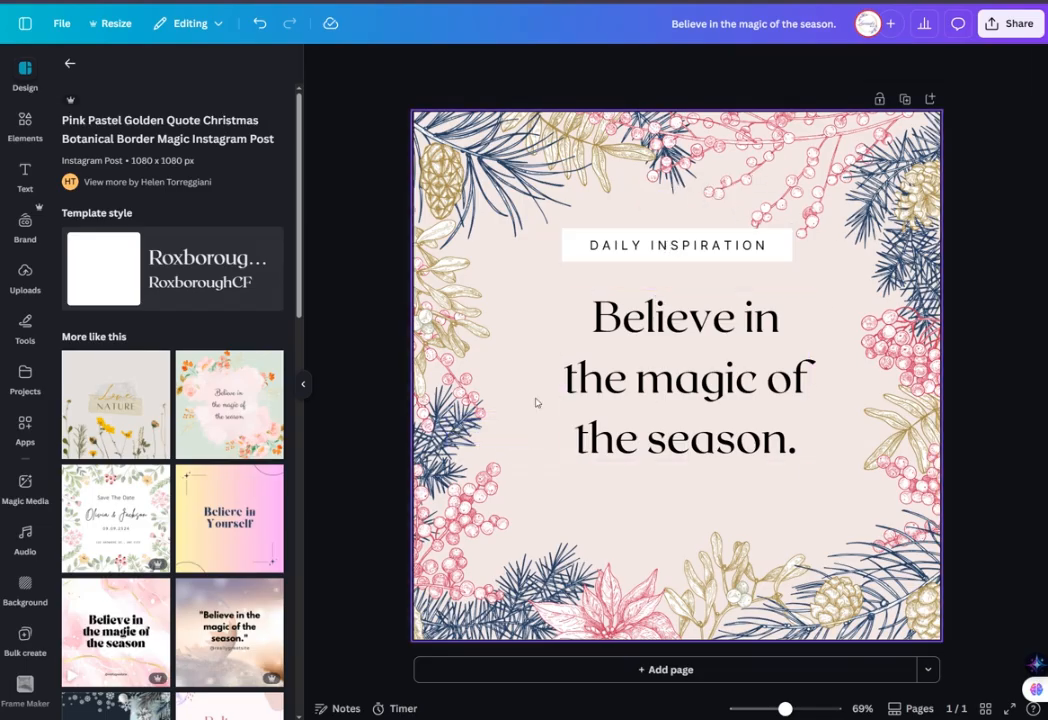
Detach the botanical border image from the page background.
{"action": "left_click", "coordinate": [511, 180]}
{"action": "left_click_drag", "start_coordinate": [541, 158], "coordinate": [530, 198]}
{"action": "left_click", "coordinate": [669, 214]}
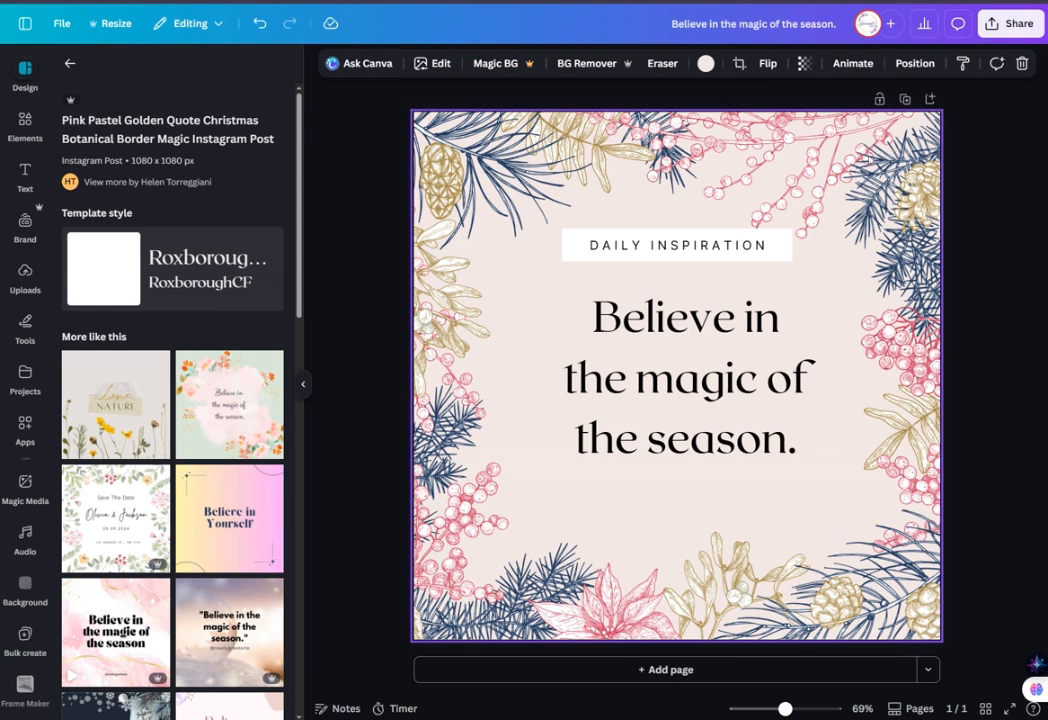
{"action": "right_click", "coordinate": [621, 172]}
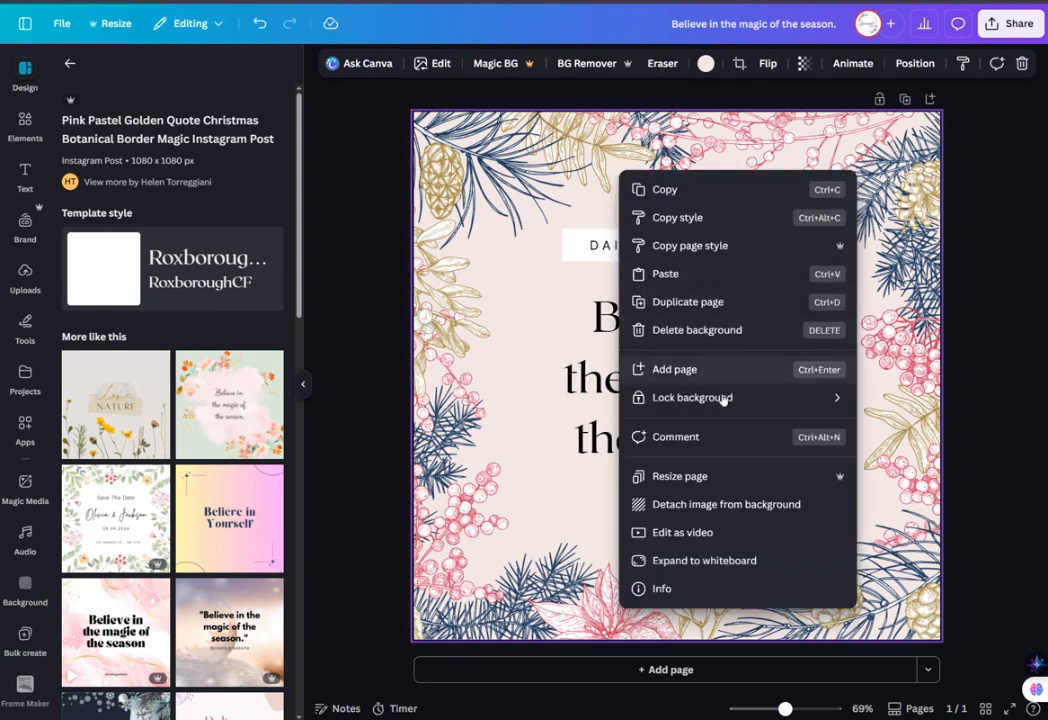
{"action": "left_click", "coordinate": [718, 504]}
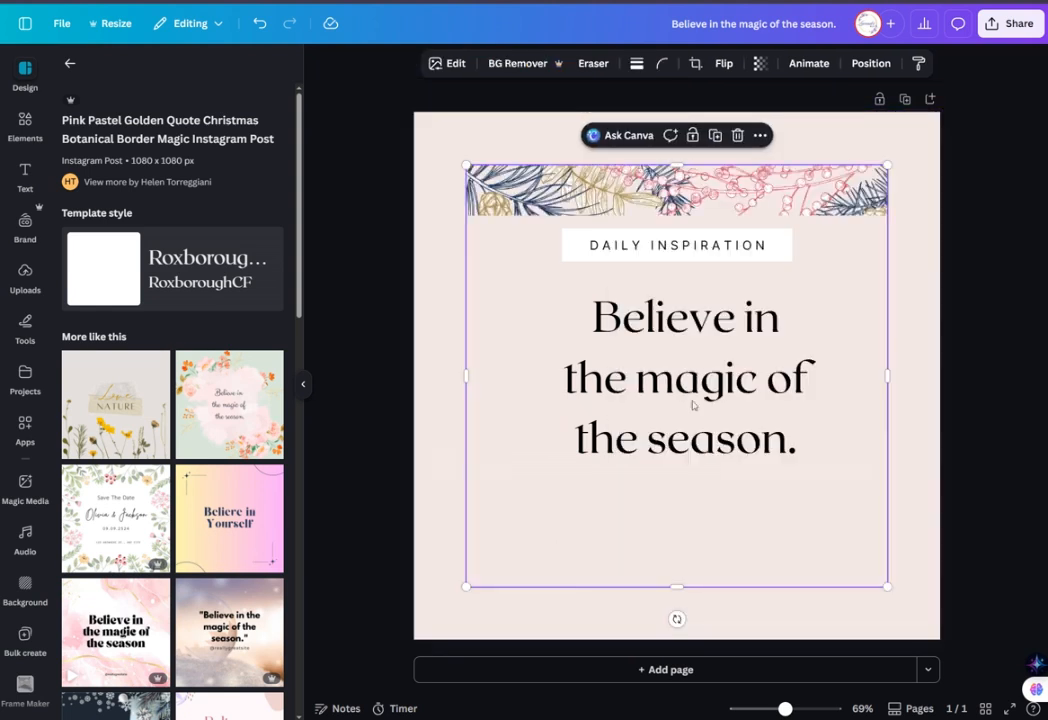
Delete the detached botanical image, the main quote text and the "DAILY INSPIRATION" label from the page.
{"action": "left_click", "coordinate": [737, 136]}
{"action": "left_click", "coordinate": [657, 325]}
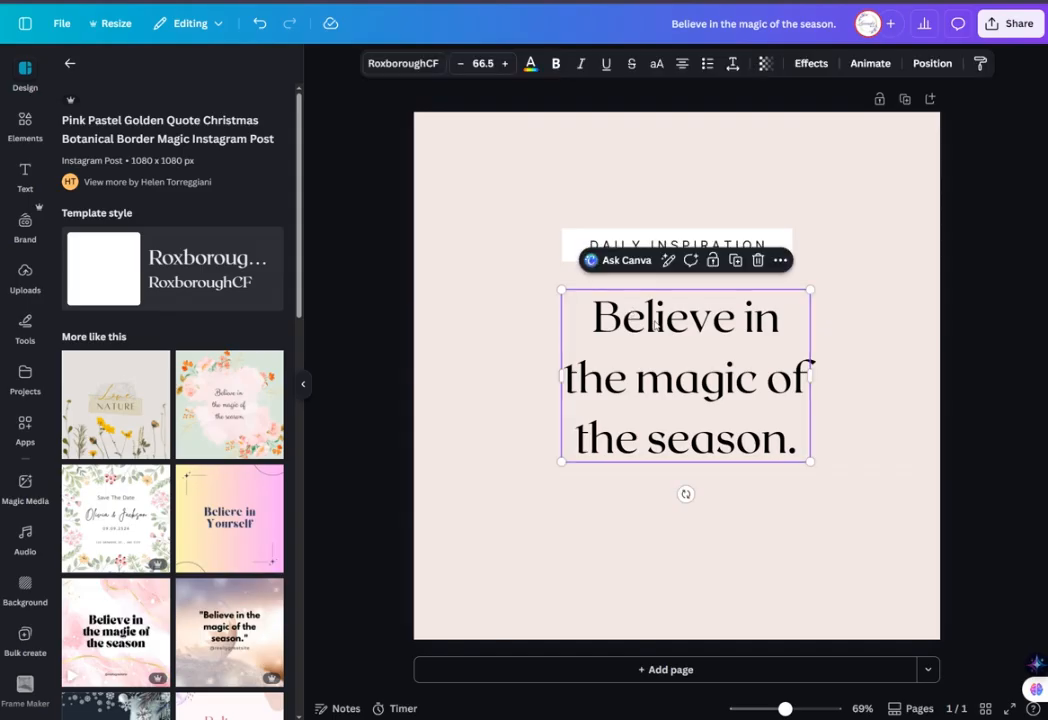
{"action": "key", "text": "Delete"}
{"action": "left_click", "coordinate": [732, 230]}
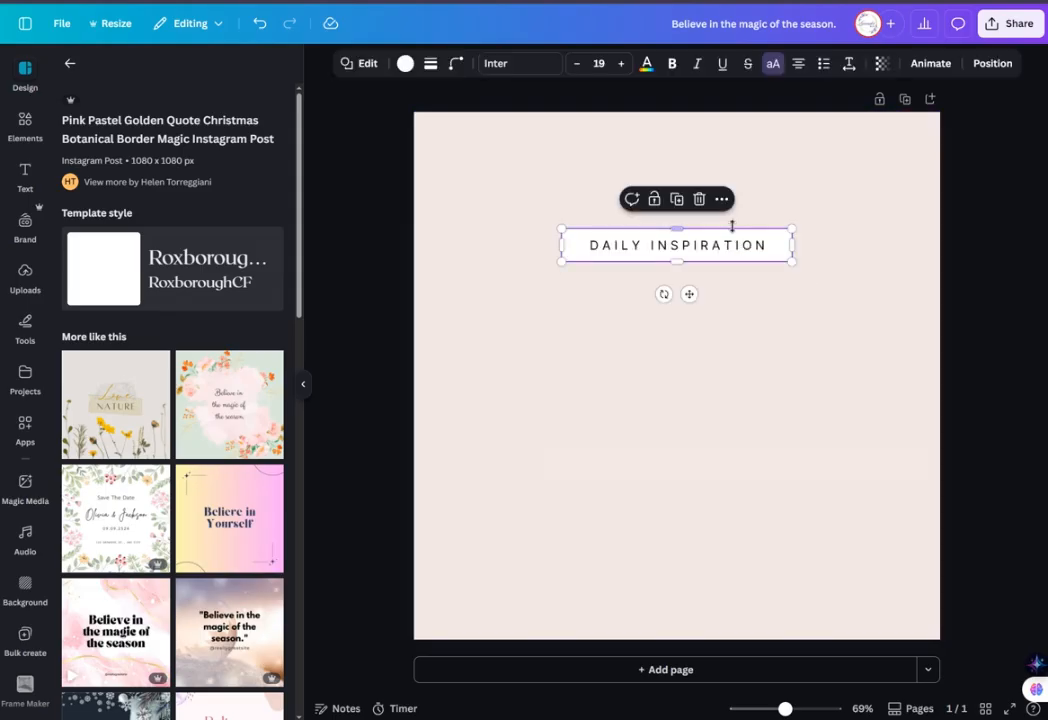
{"action": "left_click", "coordinate": [699, 199]}
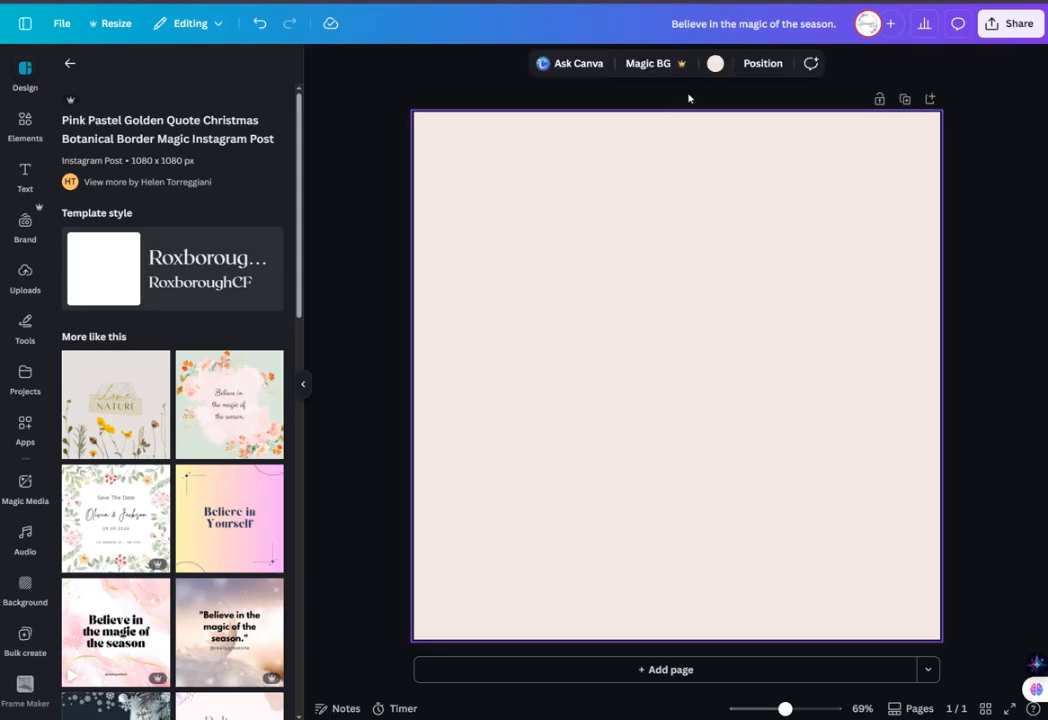
Set the page background to the light grey colour from the Granny Knows AI brand palette.
{"action": "left_click", "coordinate": [715, 63]}
{"action": "left_click", "coordinate": [210, 260]}
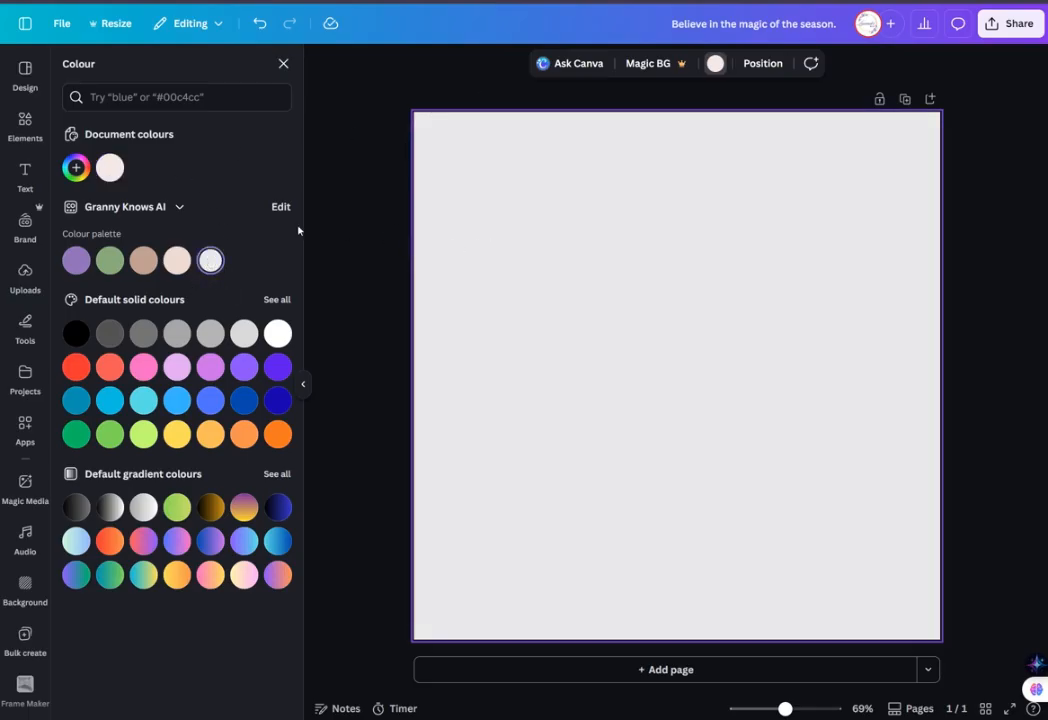
{"action": "left_click", "coordinate": [283, 63]}
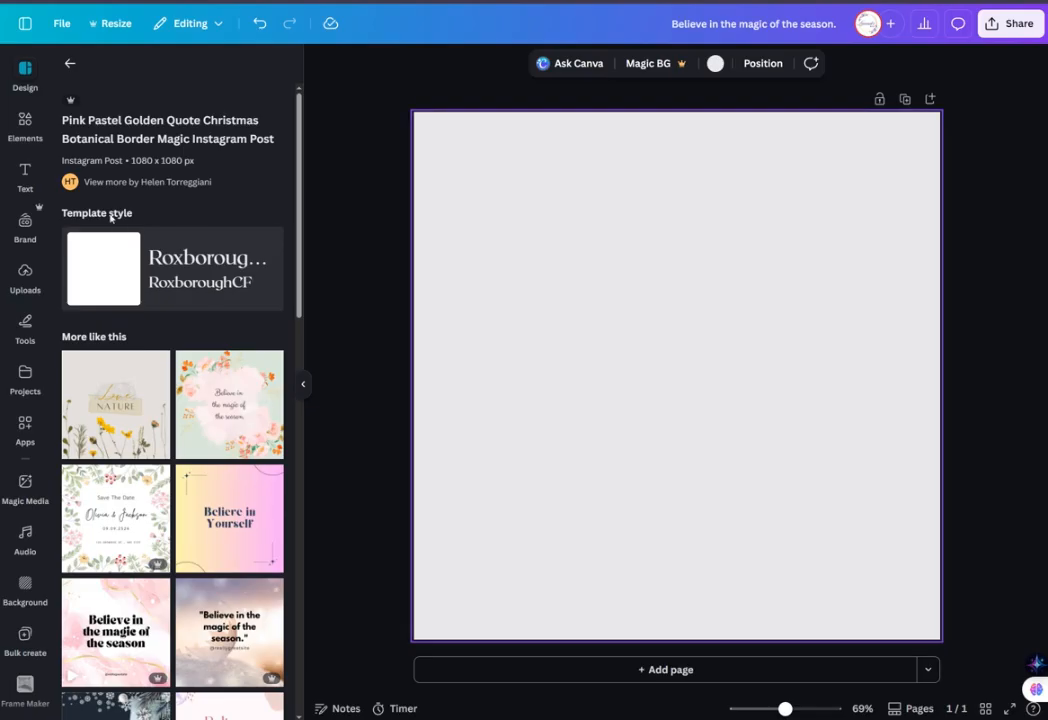
View the available element categories and the text style options.
{"action": "left_click", "coordinate": [26, 122]}
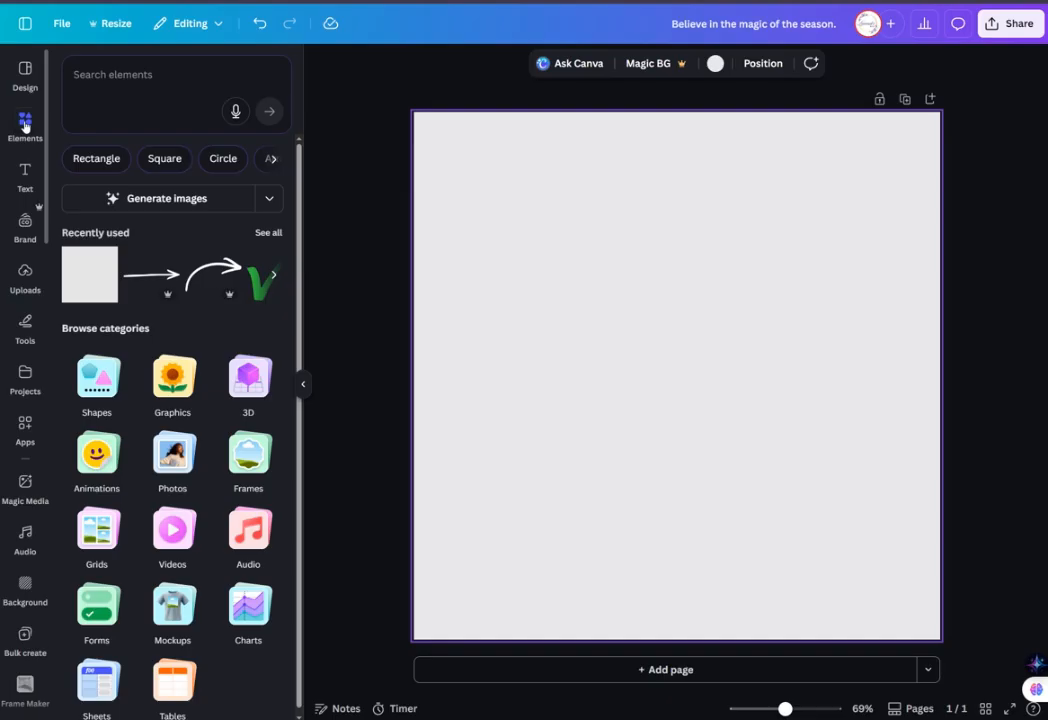
{"action": "left_click", "coordinate": [25, 177]}
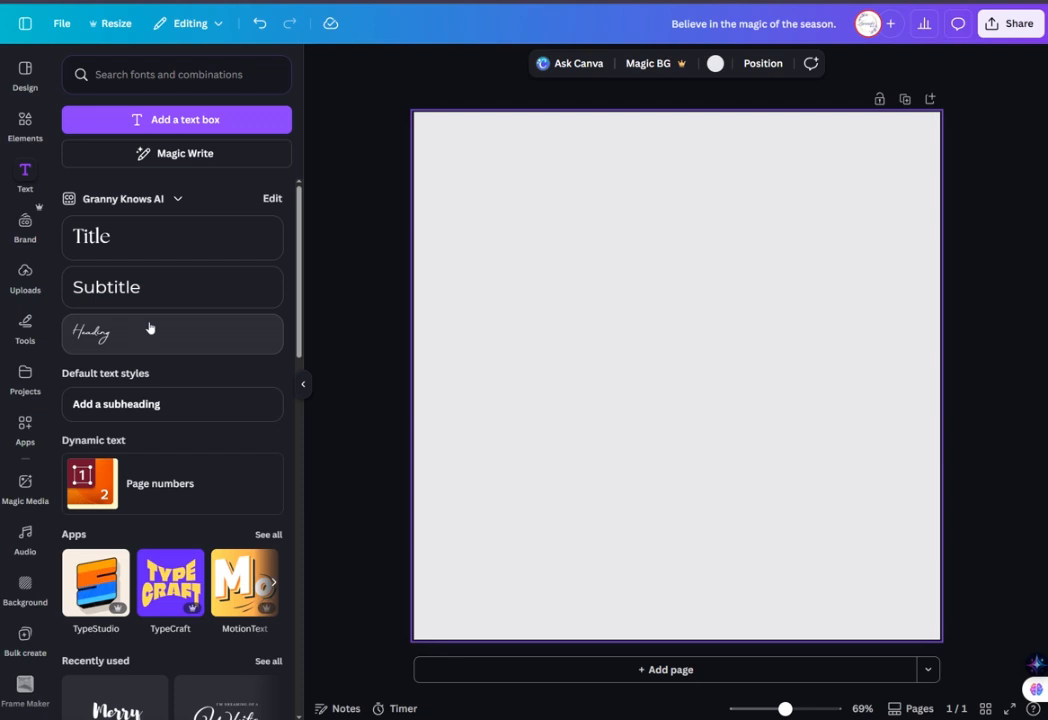
Add a paragraph text box to the page and enlarge its text to about size 36.7.
{"action": "left_click", "coordinate": [168, 119]}
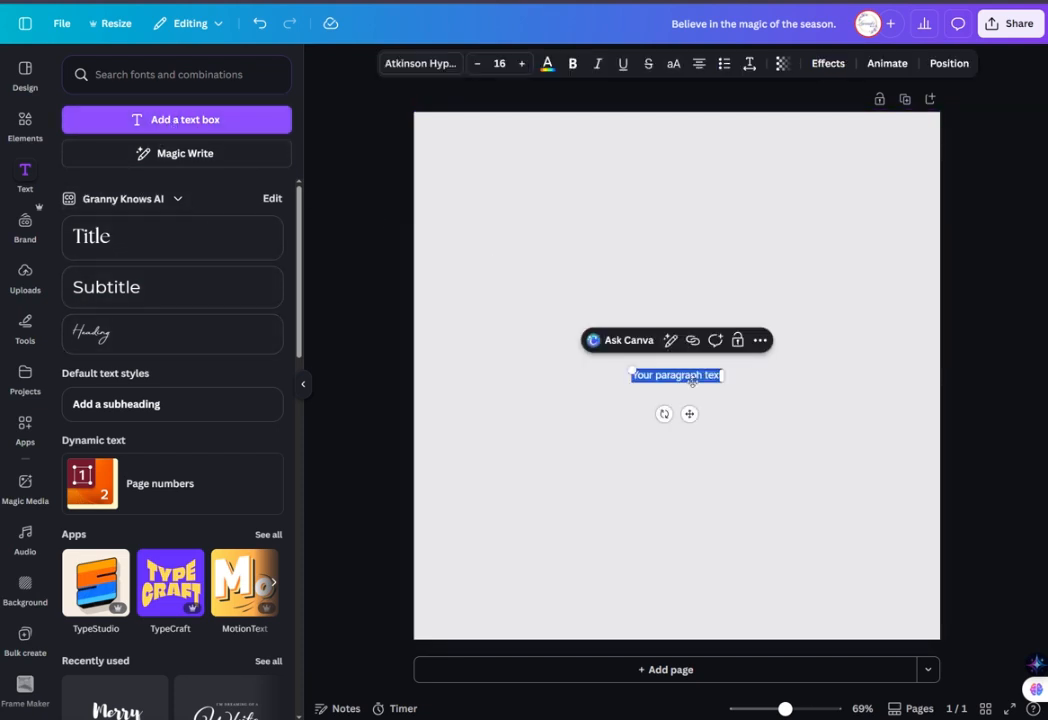
{"action": "left_click_drag", "start_coordinate": [632, 371], "coordinate": [571, 351]}
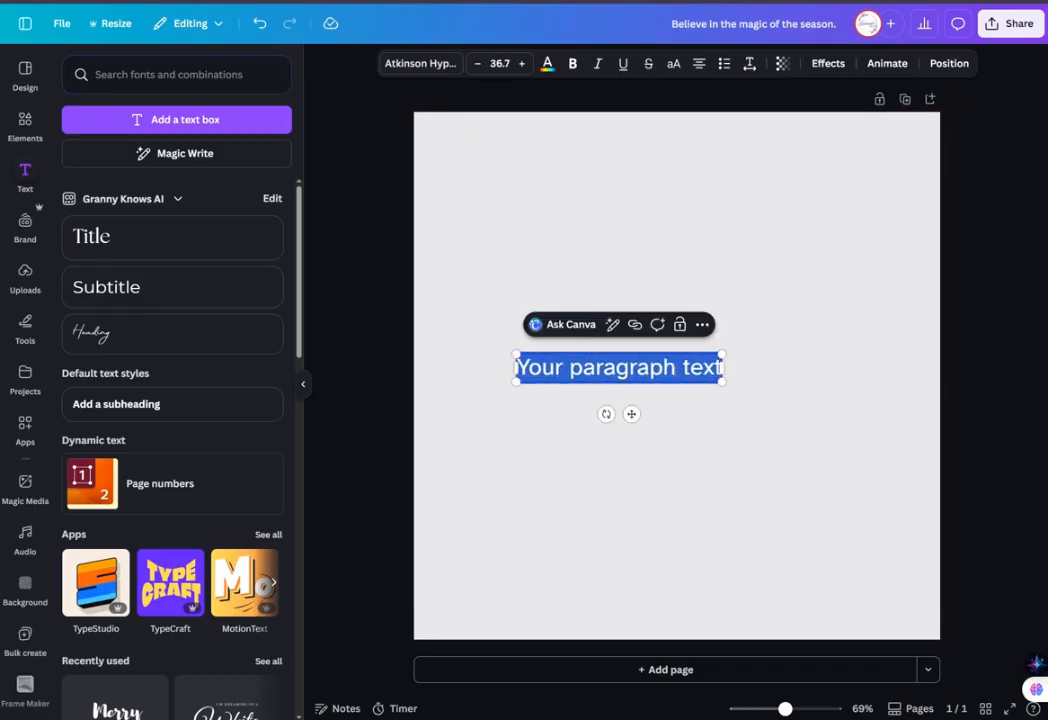
{"action": "left_click", "coordinate": [702, 325]}
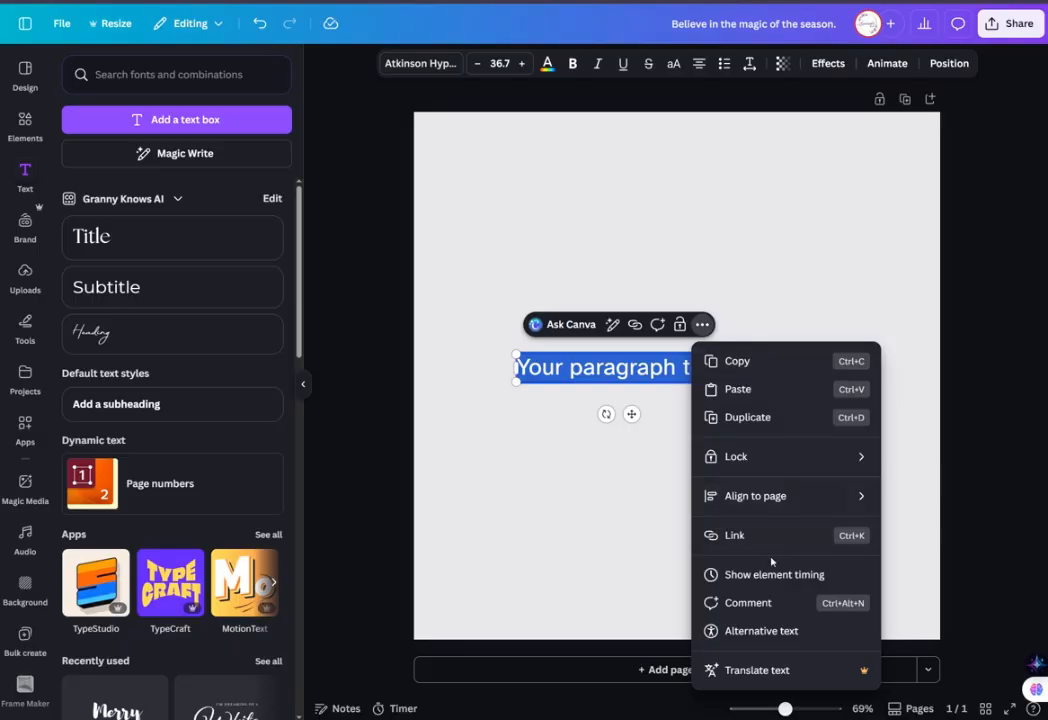
{"action": "left_click", "coordinate": [670, 473]}
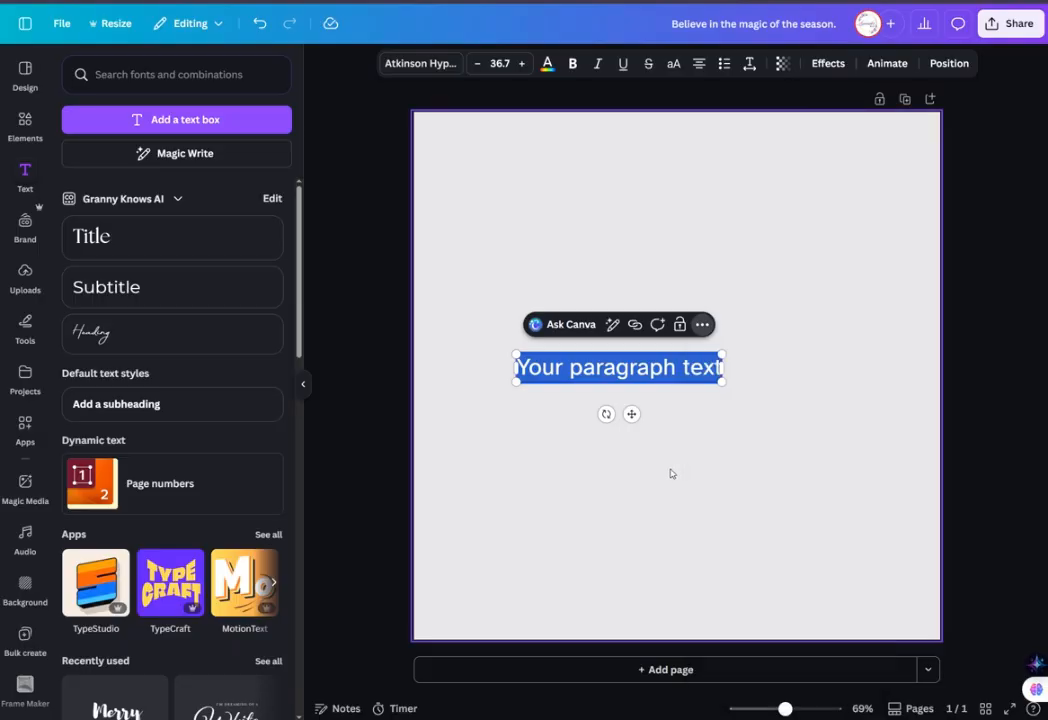
Delete the paragraph text box from the page.
{"action": "left_click", "coordinate": [670, 473]}
{"action": "left_click", "coordinate": [655, 368]}
{"action": "left_click", "coordinate": [691, 325]}
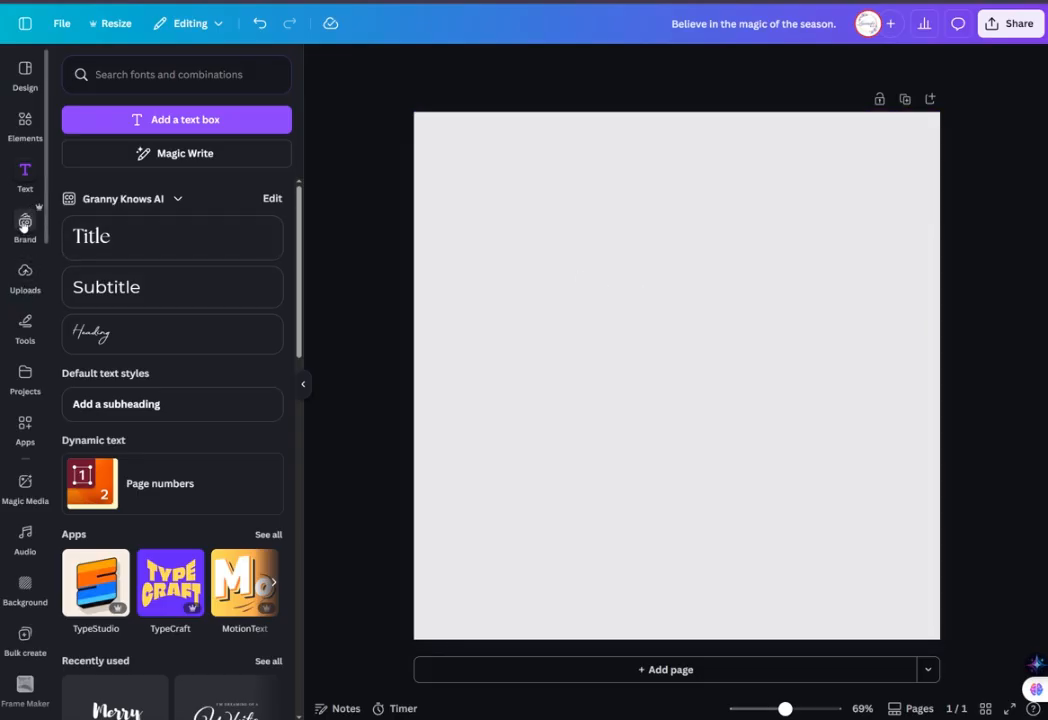
Browse the uploaded images and view the available drawing tools.
{"action": "left_click", "coordinate": [25, 272]}
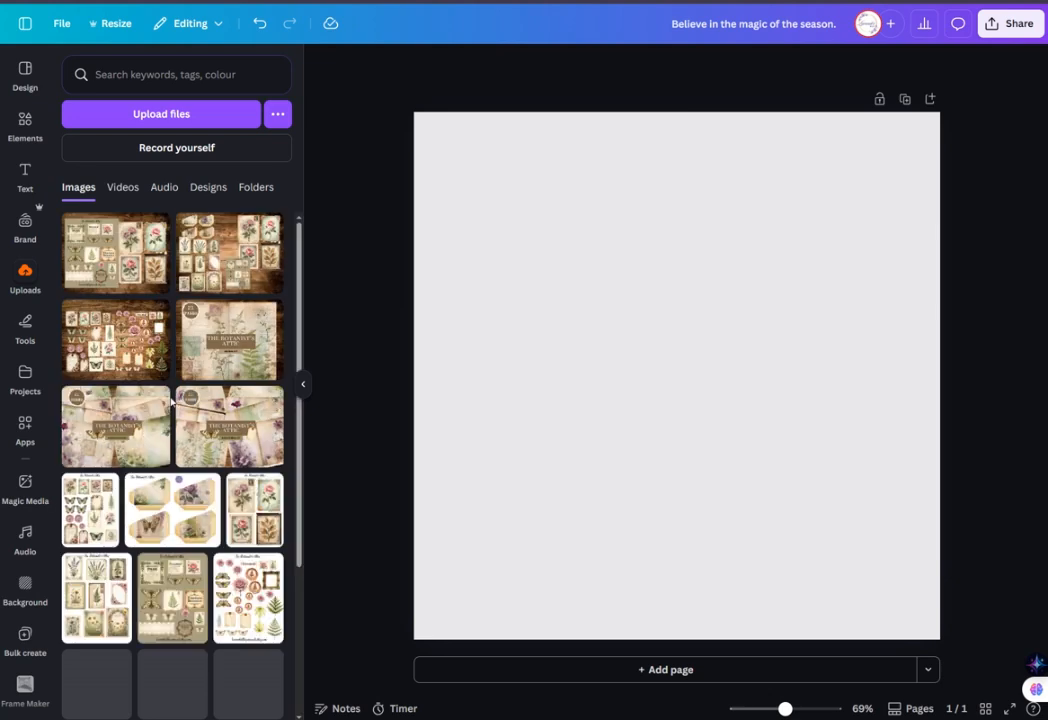
{"action": "scroll", "coordinate": [172, 400], "scroll_direction": "down", "scroll_amount": 10}
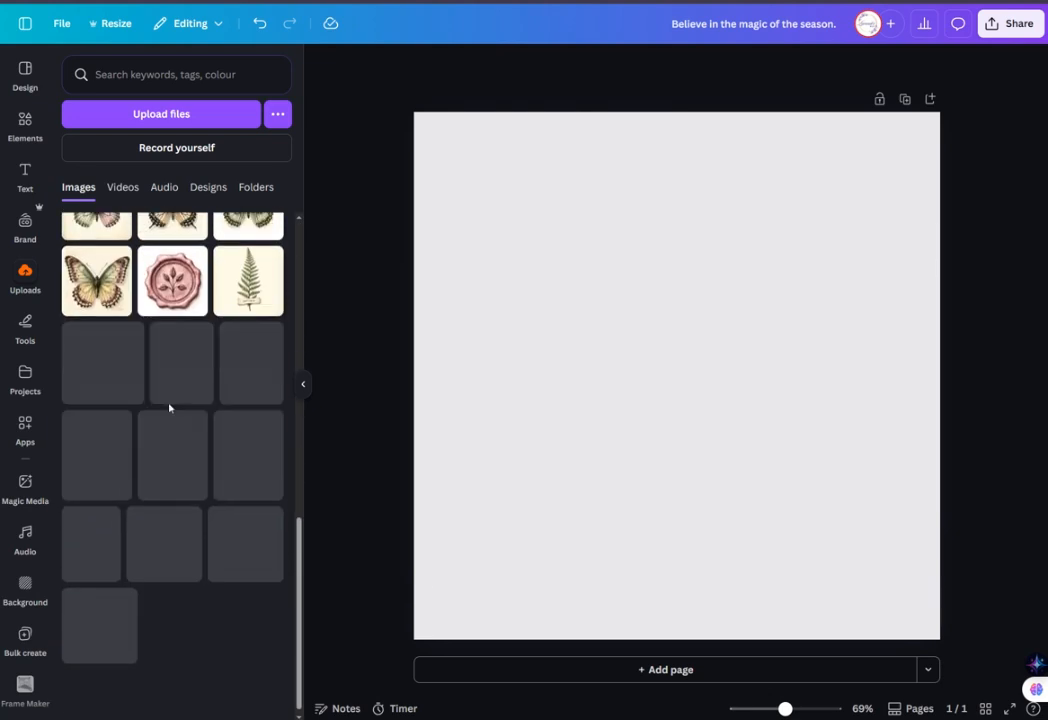
{"action": "scroll", "coordinate": [169, 407], "scroll_direction": "up", "scroll_amount": 15}
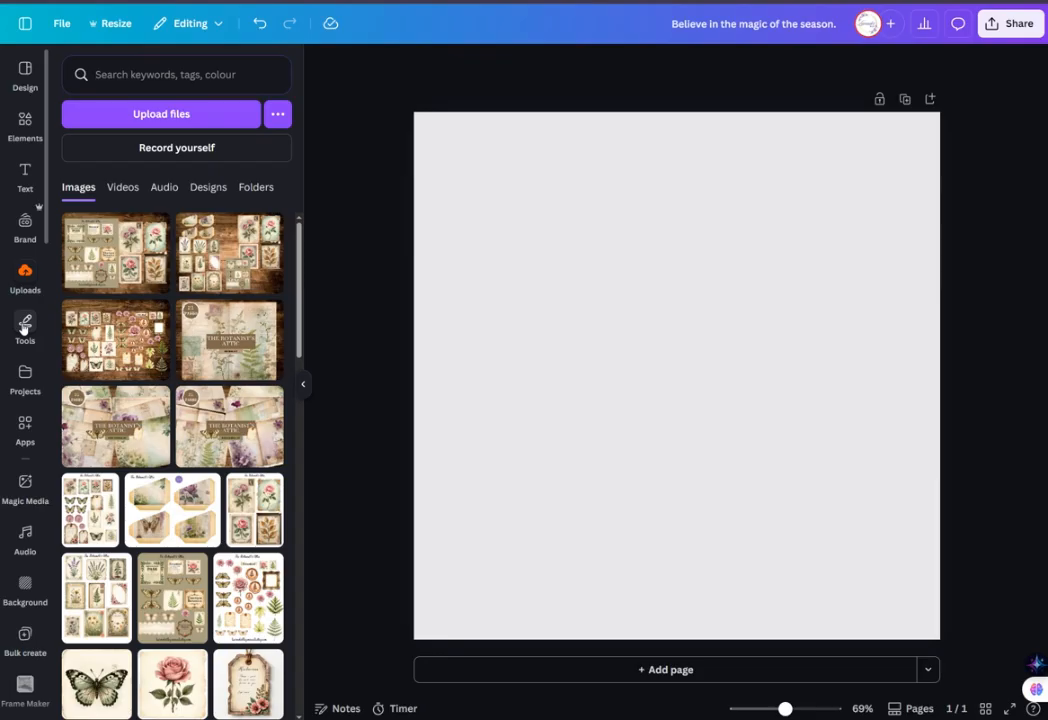
{"action": "left_click", "coordinate": [24, 326]}
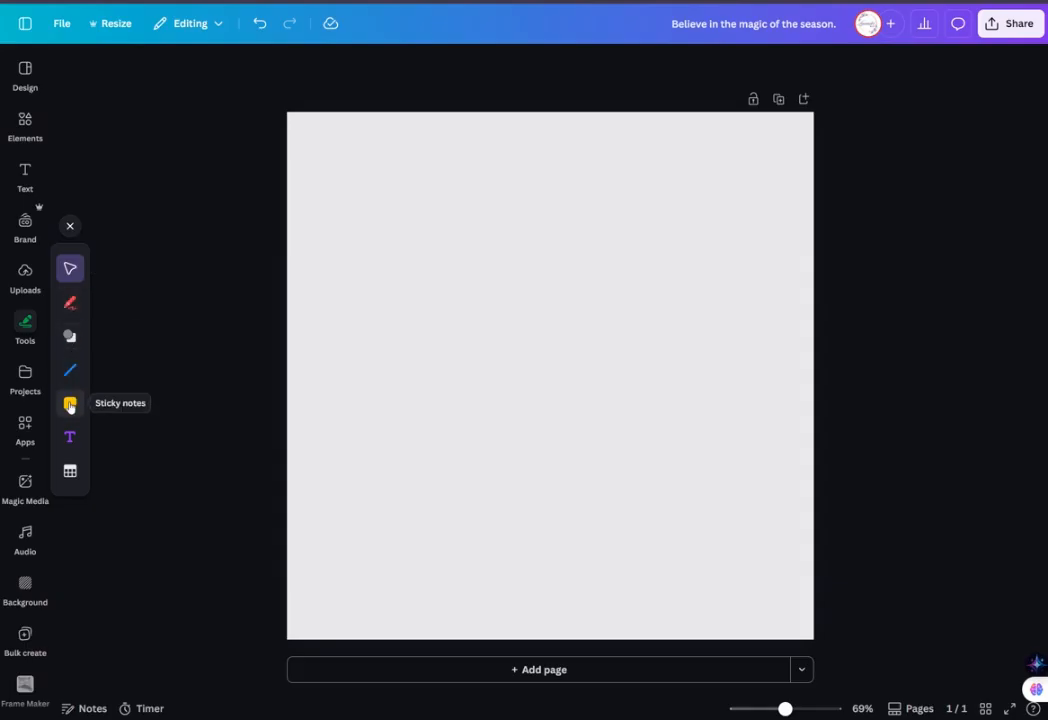
Browse the designs, folders and images stored in the account's projects.
{"action": "left_click", "coordinate": [25, 372]}
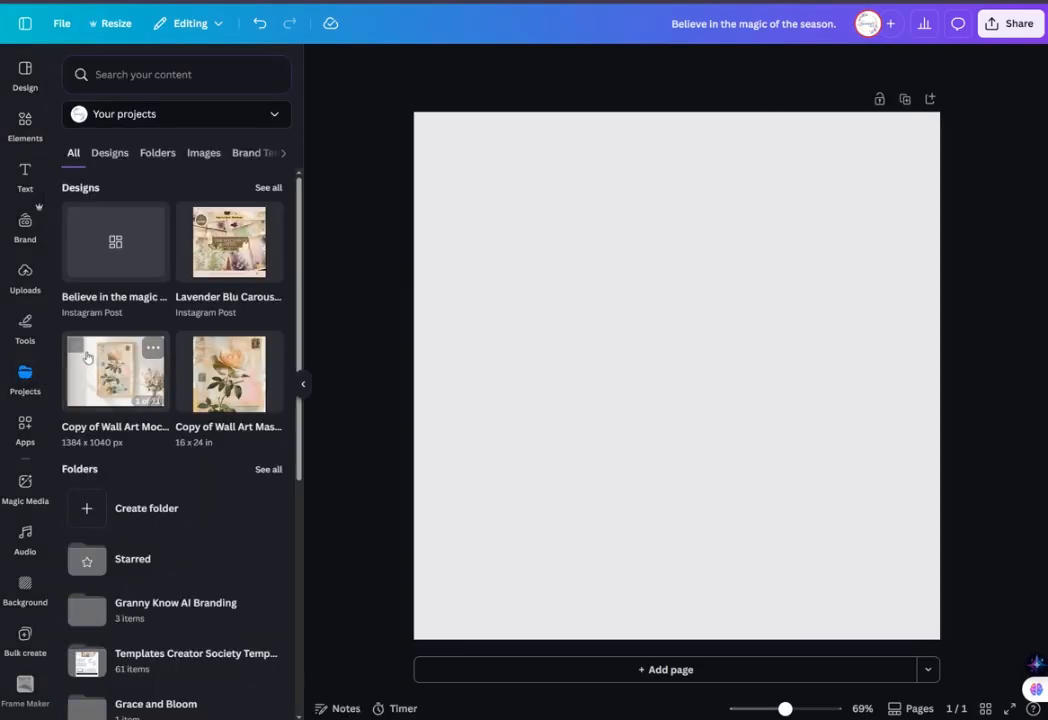
{"action": "scroll", "coordinate": [176, 344], "scroll_direction": "down", "scroll_amount": 3}
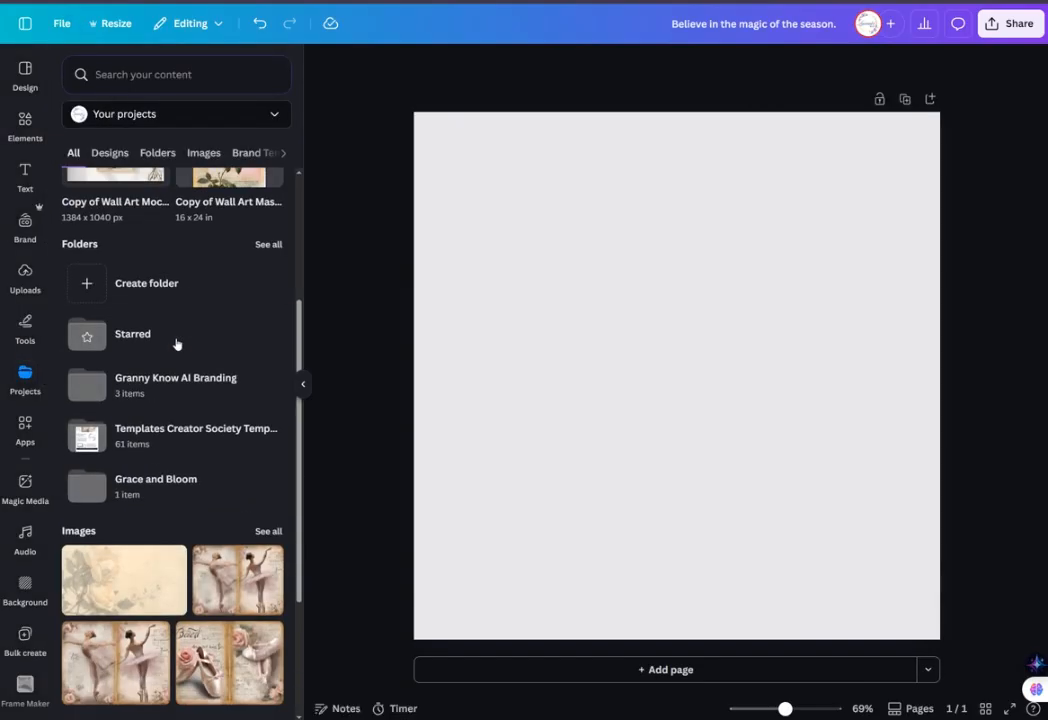
{"action": "scroll", "coordinate": [176, 344], "scroll_direction": "down", "scroll_amount": 2}
{"action": "scroll", "coordinate": [172, 368], "scroll_direction": "up", "scroll_amount": 5}
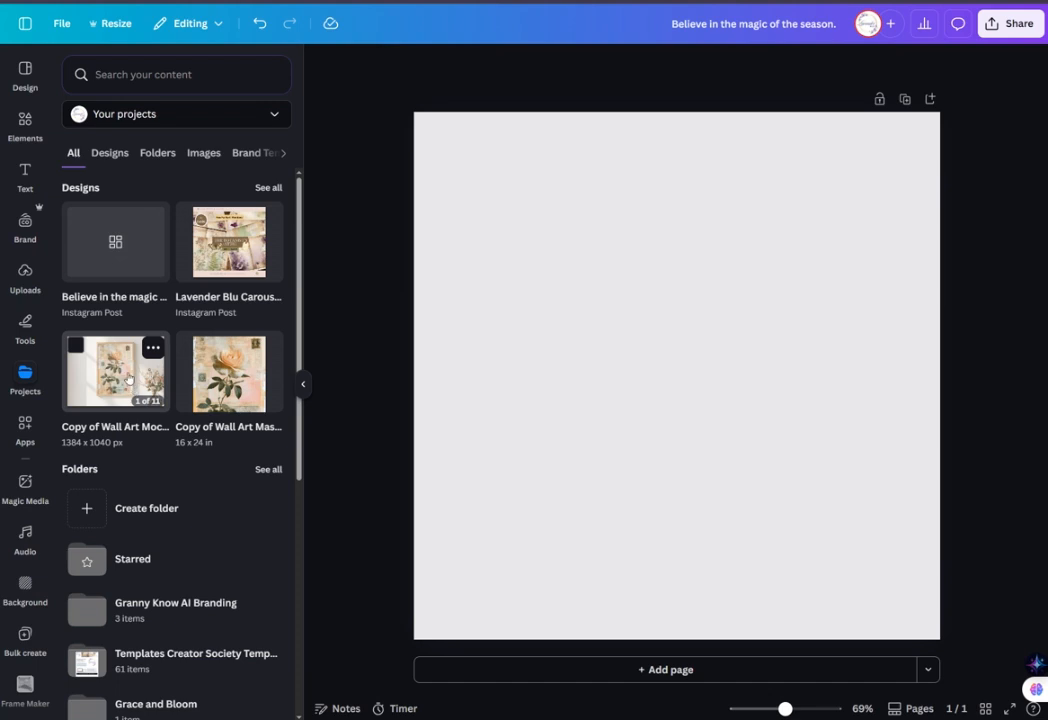
View the element categories, the editing mode choices and the design's file options.
{"action": "left_click", "coordinate": [24, 120]}
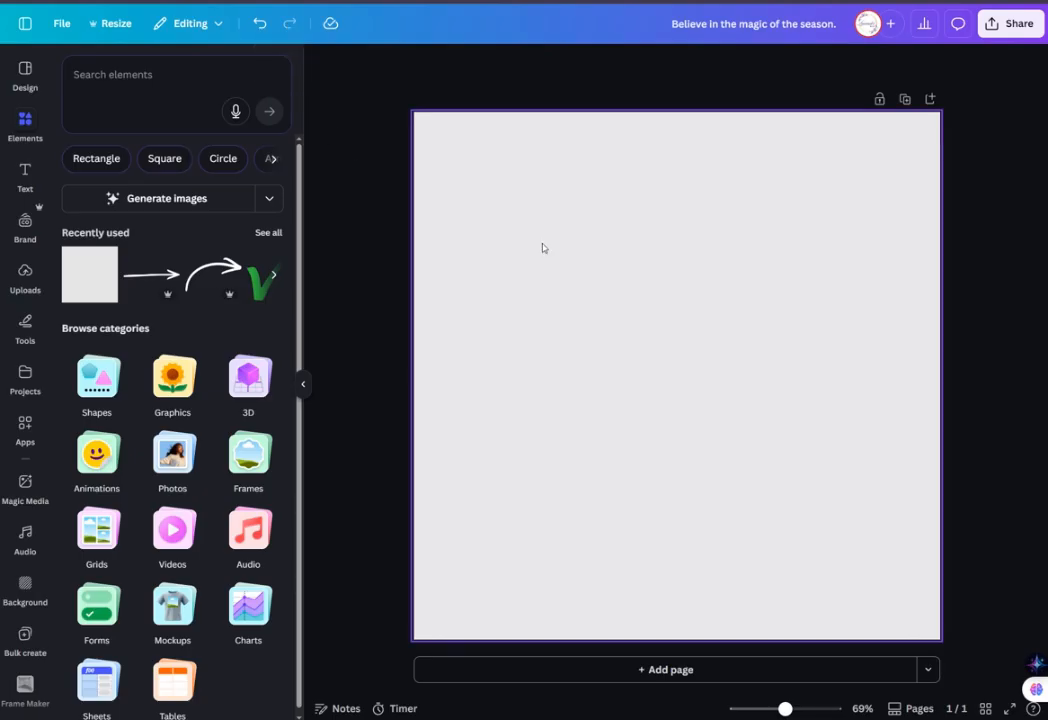
{"action": "left_click", "coordinate": [480, 302]}
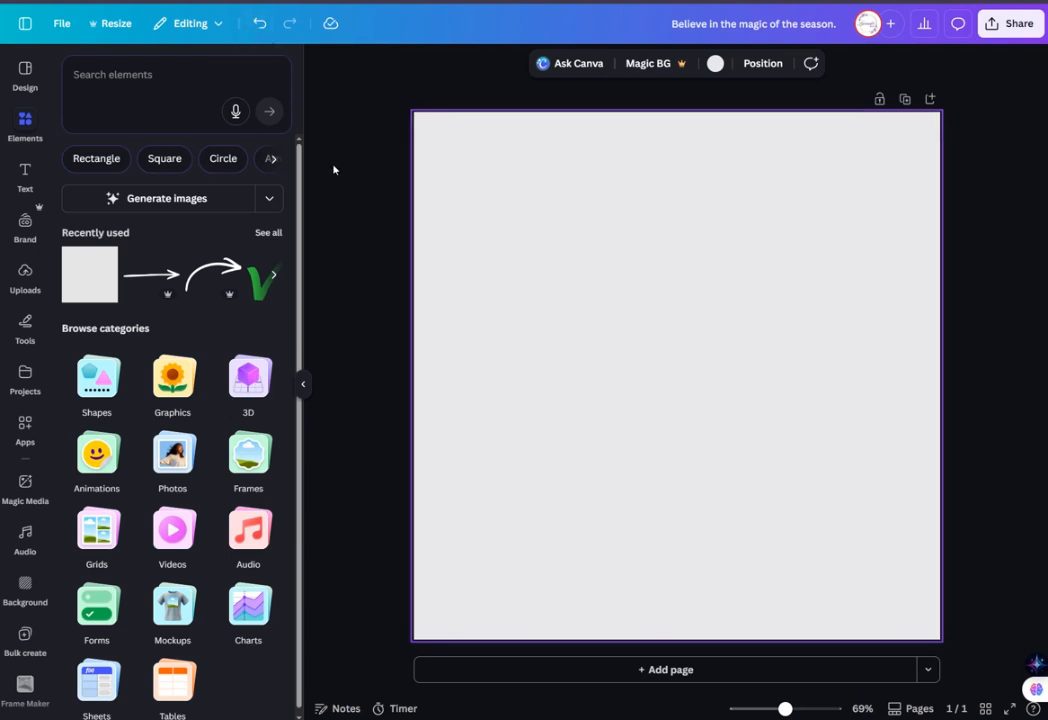
{"action": "left_click", "coordinate": [218, 27]}
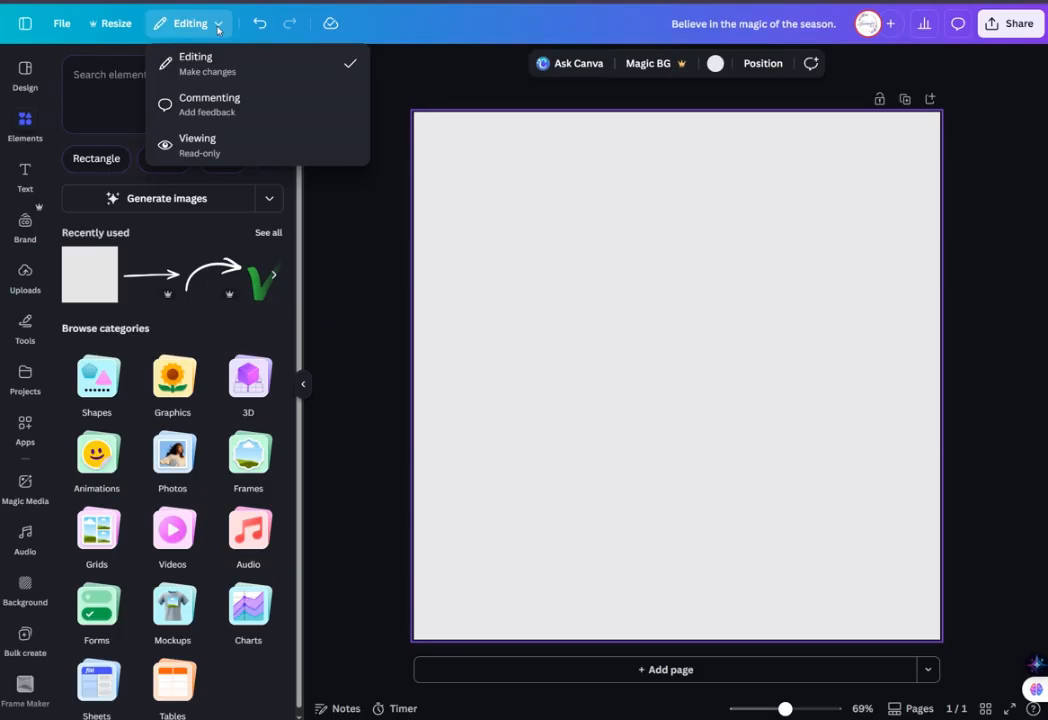
{"action": "left_click", "coordinate": [410, 72]}
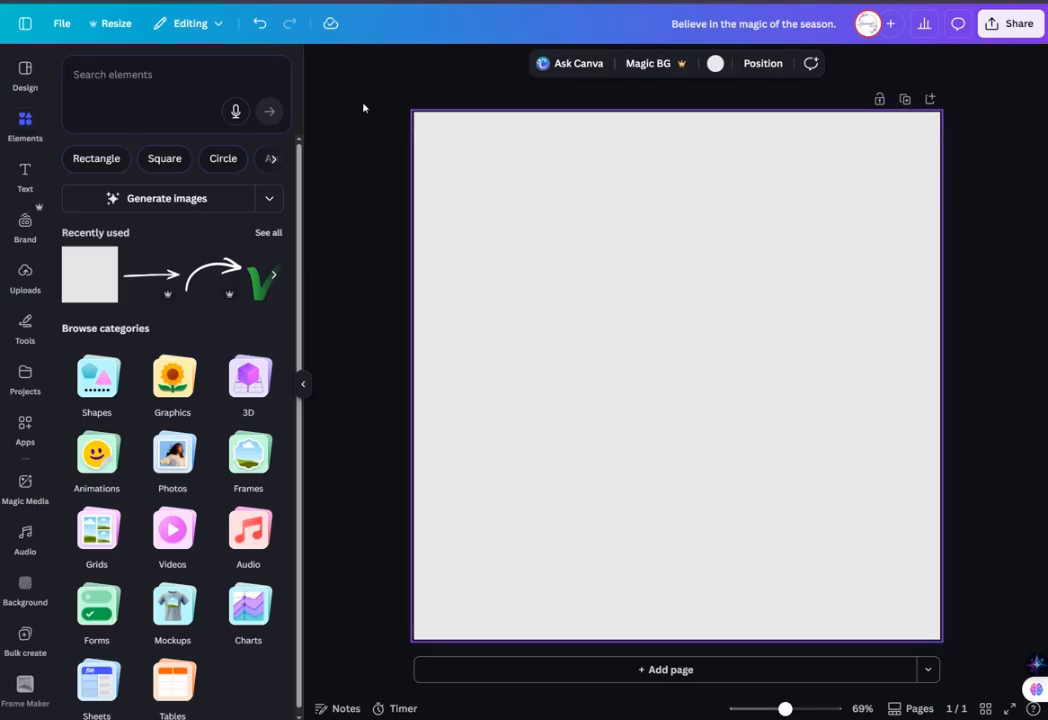
{"action": "left_click", "coordinate": [63, 25]}
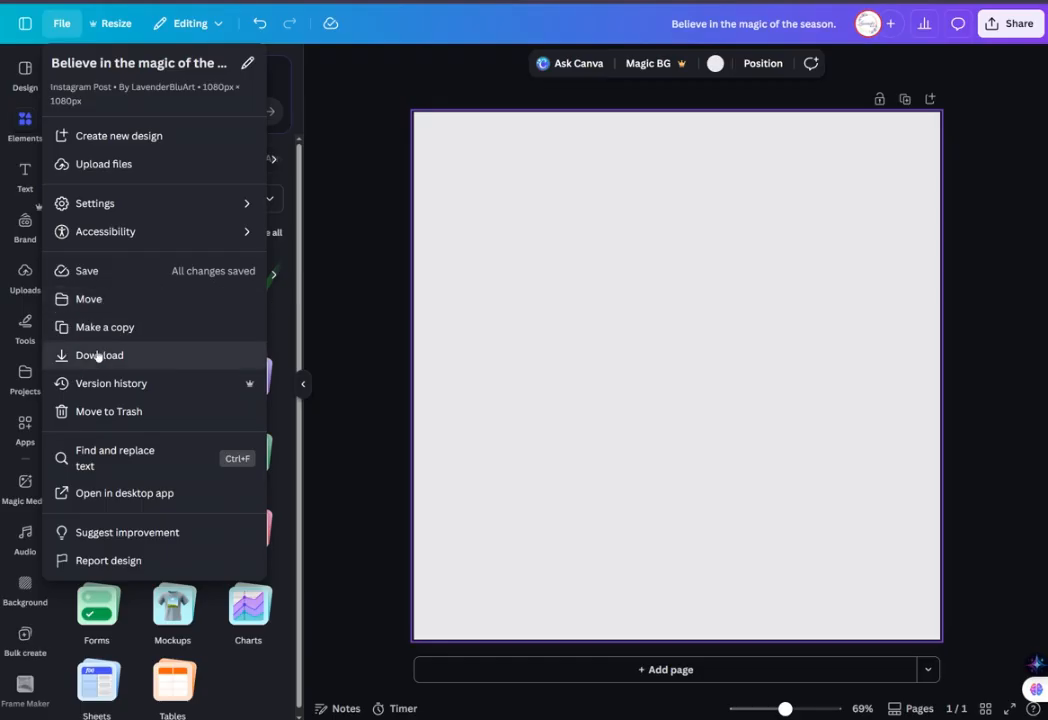
{"action": "left_click", "coordinate": [336, 194]}
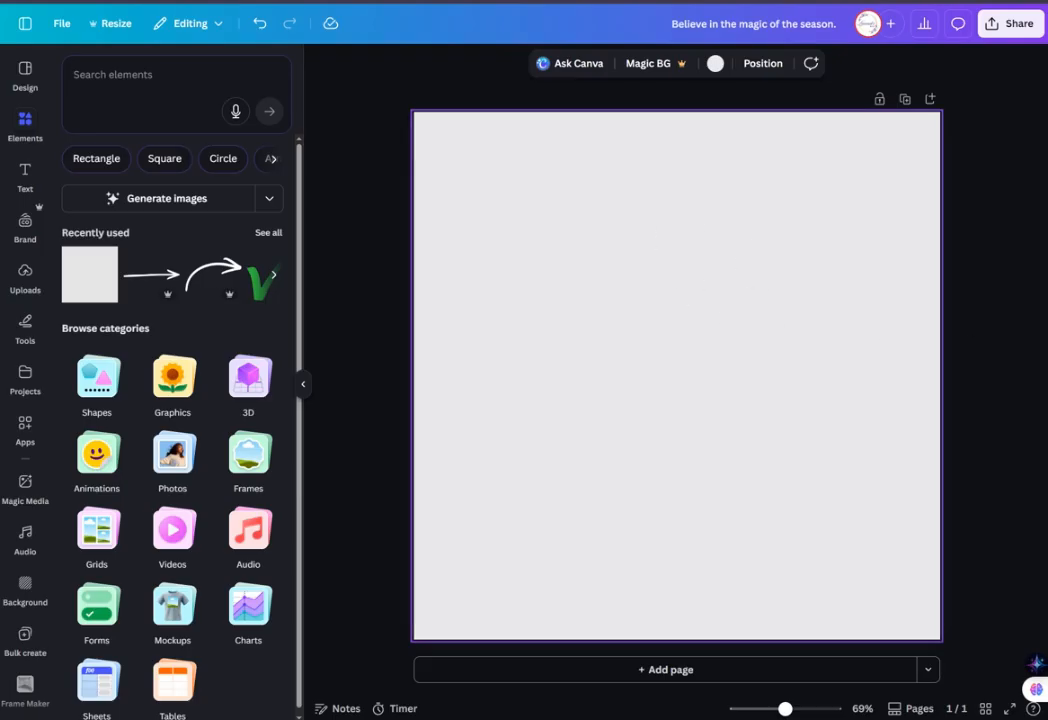
Search the elements for "pastel background" and show all matching graphics.
{"action": "left_click", "coordinate": [27, 121]}
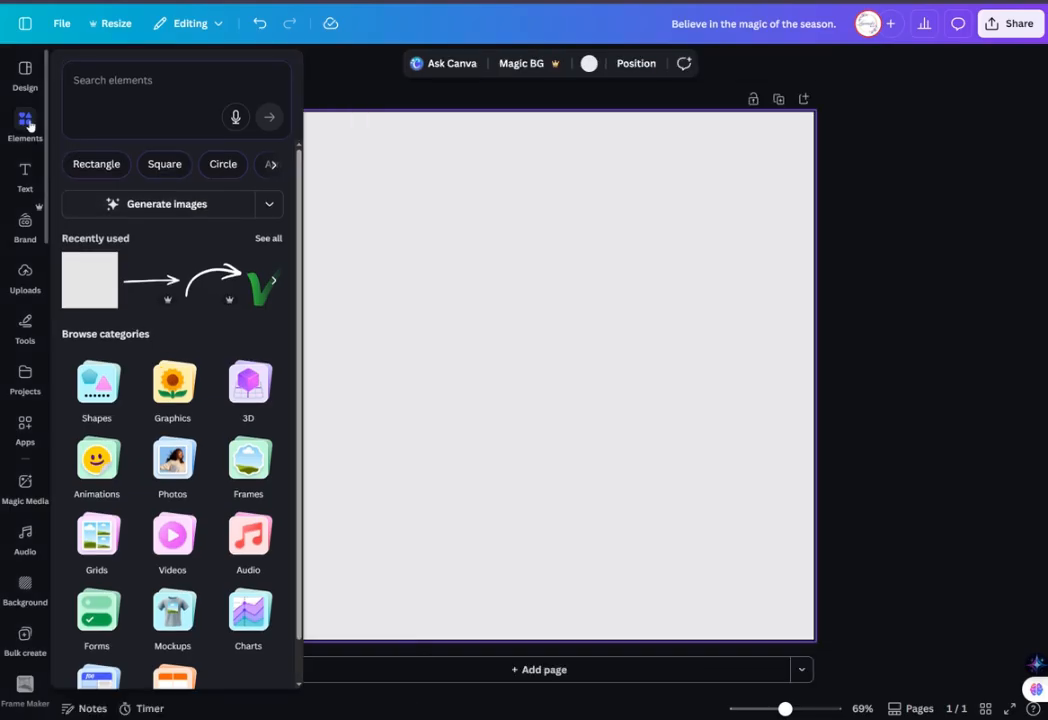
{"action": "left_click", "coordinate": [119, 83]}
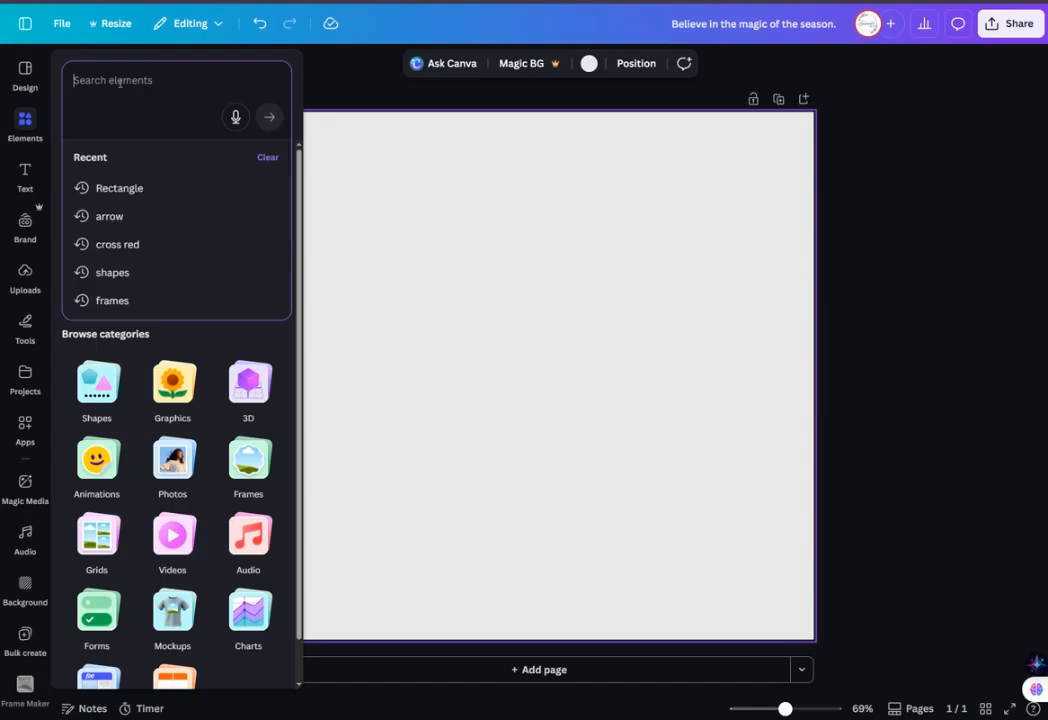
{"action": "type", "text": "p"}
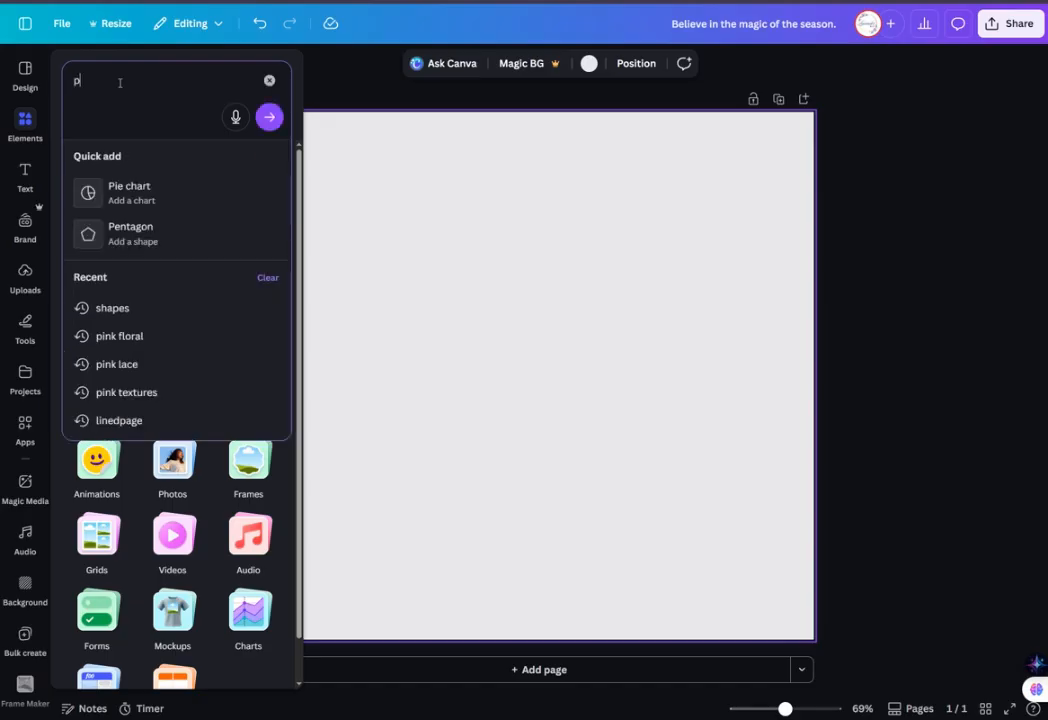
{"action": "type", "text": "astel"}
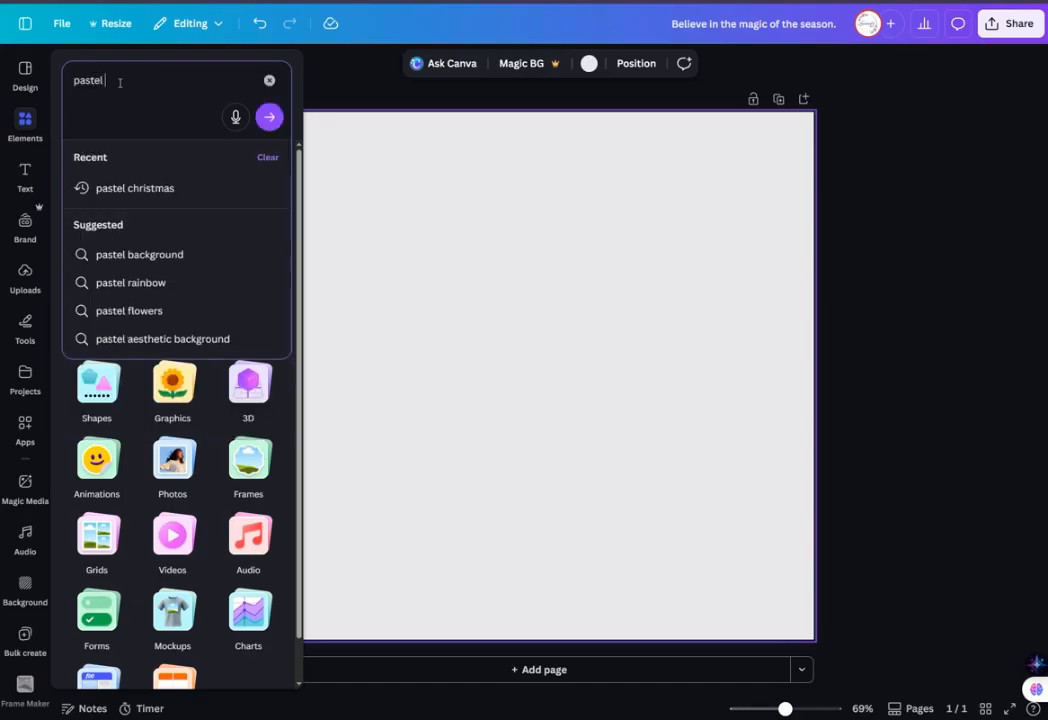
{"action": "type", "text": " background"}
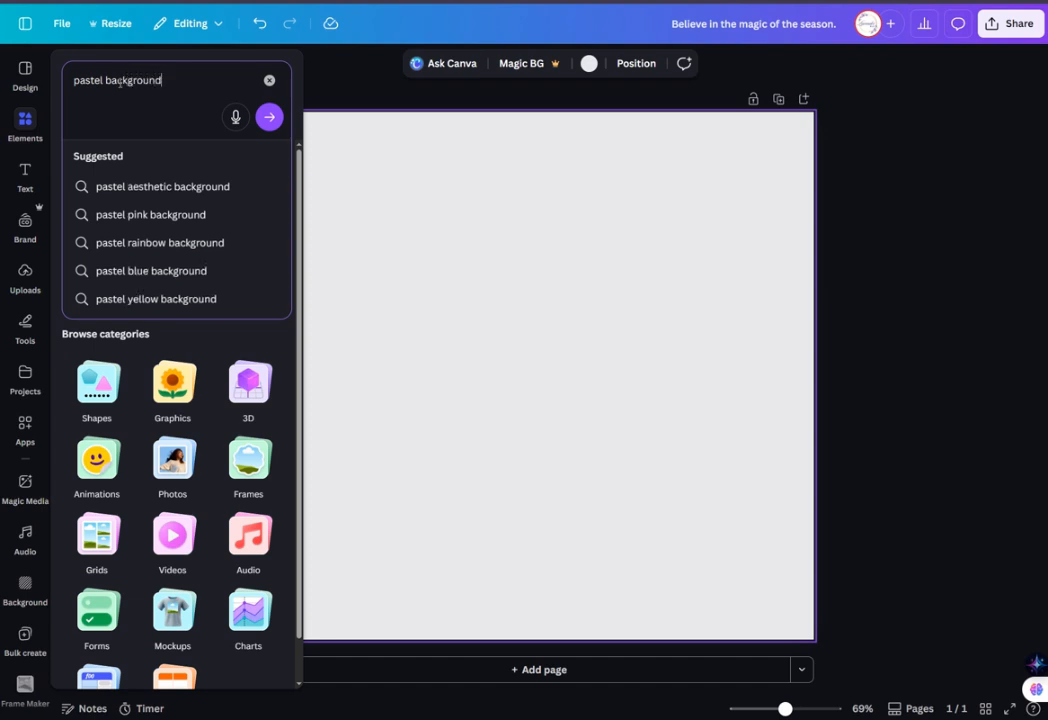
{"action": "left_click", "coordinate": [270, 118]}
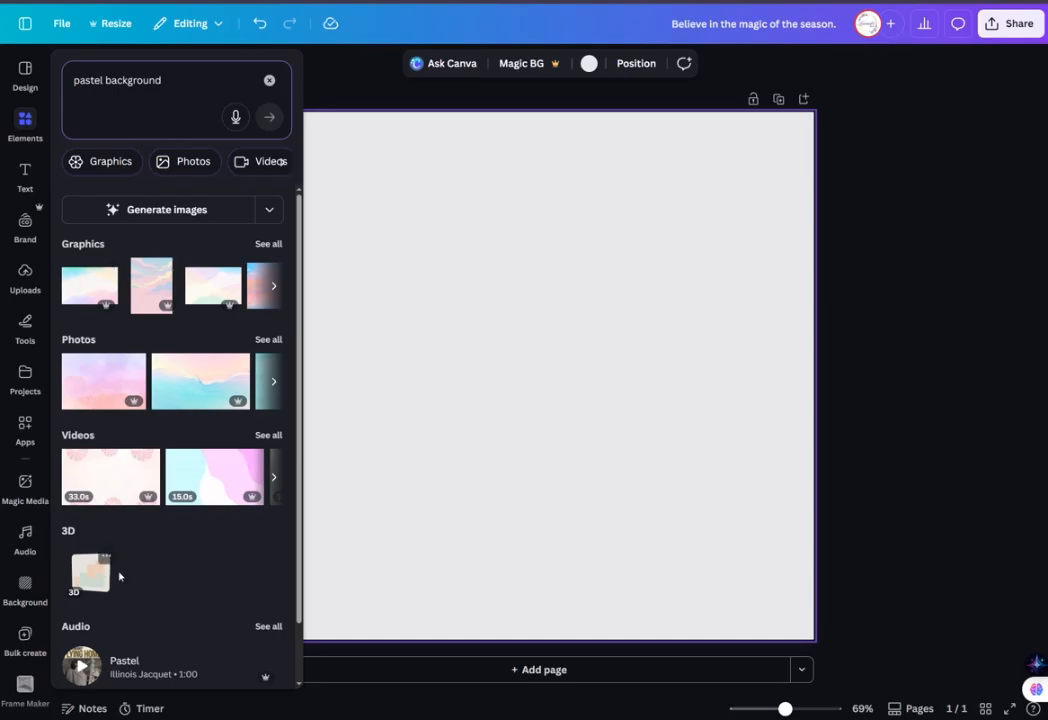
{"action": "scroll", "coordinate": [122, 564], "scroll_direction": "down", "scroll_amount": 1}
{"action": "scroll", "coordinate": [122, 564], "scroll_direction": "up", "scroll_amount": 1}
{"action": "left_click", "coordinate": [266, 245]}
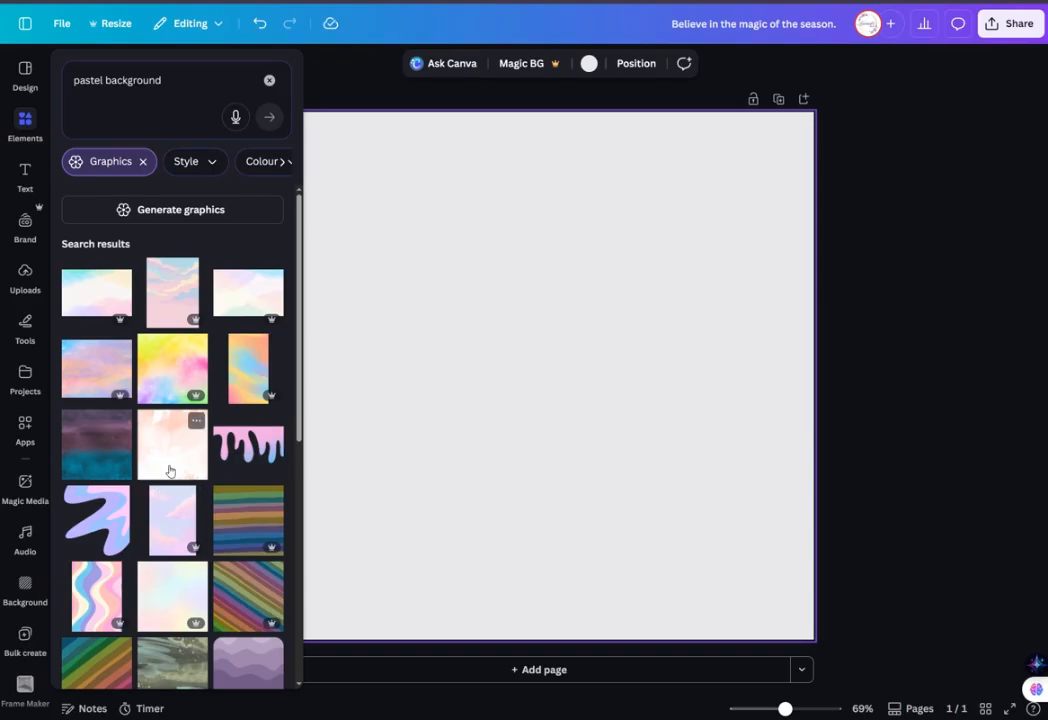
Add the square yellow, pink and blue watercolour graphic to the page and shift it slightly off-centre.
{"action": "scroll", "coordinate": [169, 470], "scroll_direction": "down", "scroll_amount": 3}
{"action": "scroll", "coordinate": [169, 470], "scroll_direction": "down", "scroll_amount": 3}
{"action": "scroll", "coordinate": [169, 470], "scroll_direction": "down", "scroll_amount": 1}
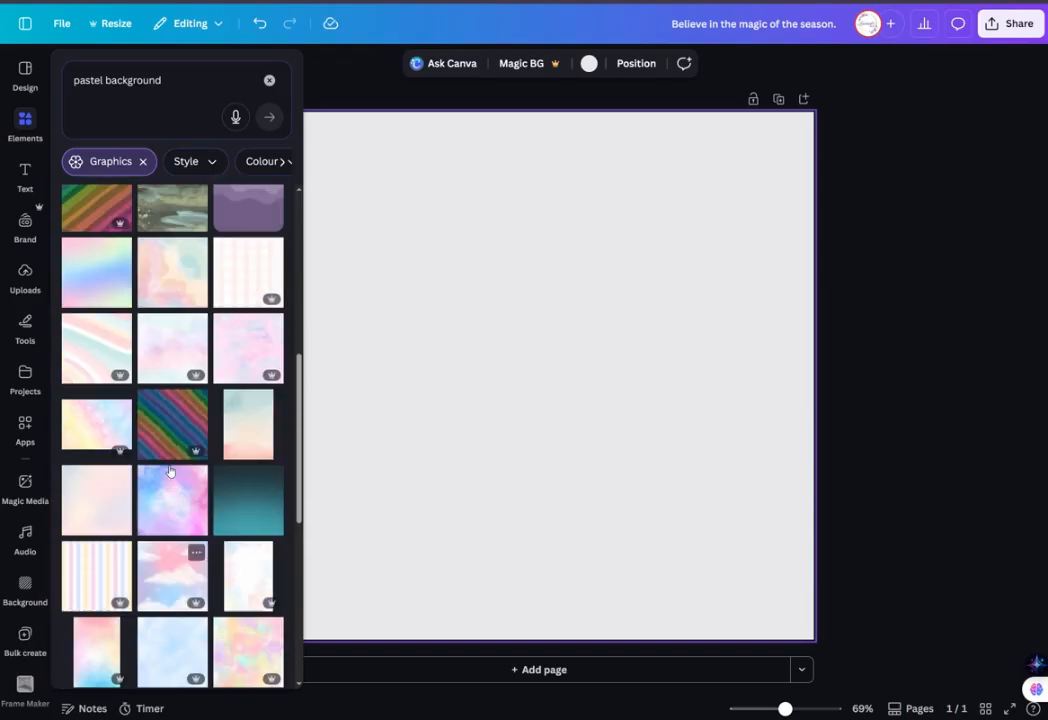
{"action": "scroll", "coordinate": [169, 470], "scroll_direction": "up", "scroll_amount": 5}
{"action": "scroll", "coordinate": [169, 470], "scroll_direction": "up", "scroll_amount": 2}
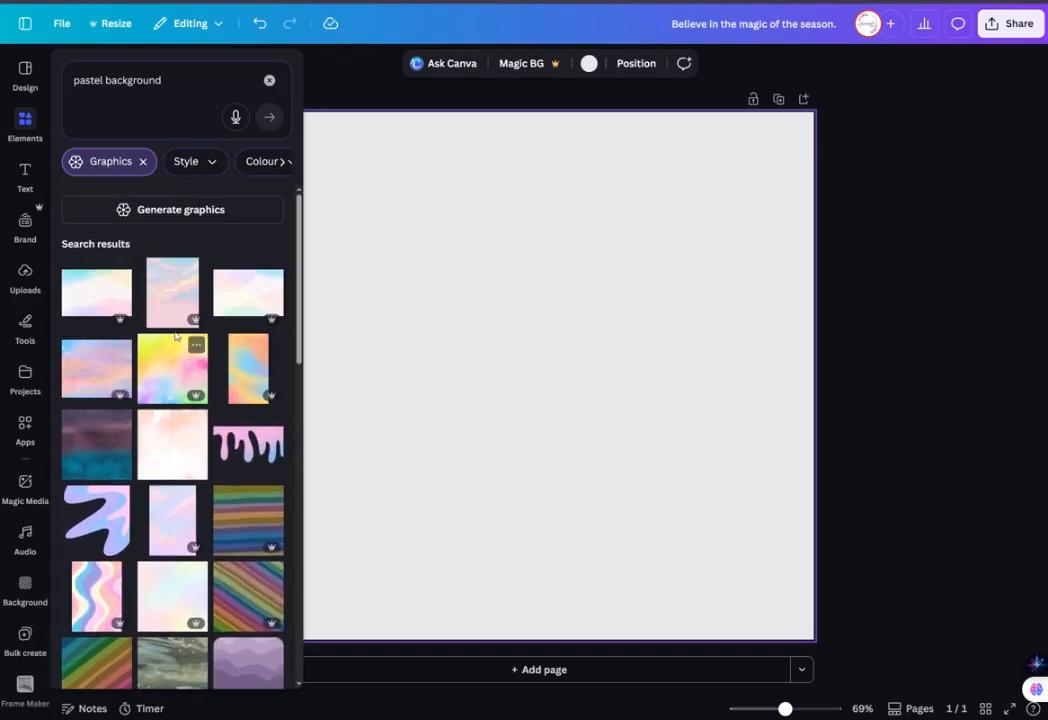
{"action": "left_click", "coordinate": [168, 370]}
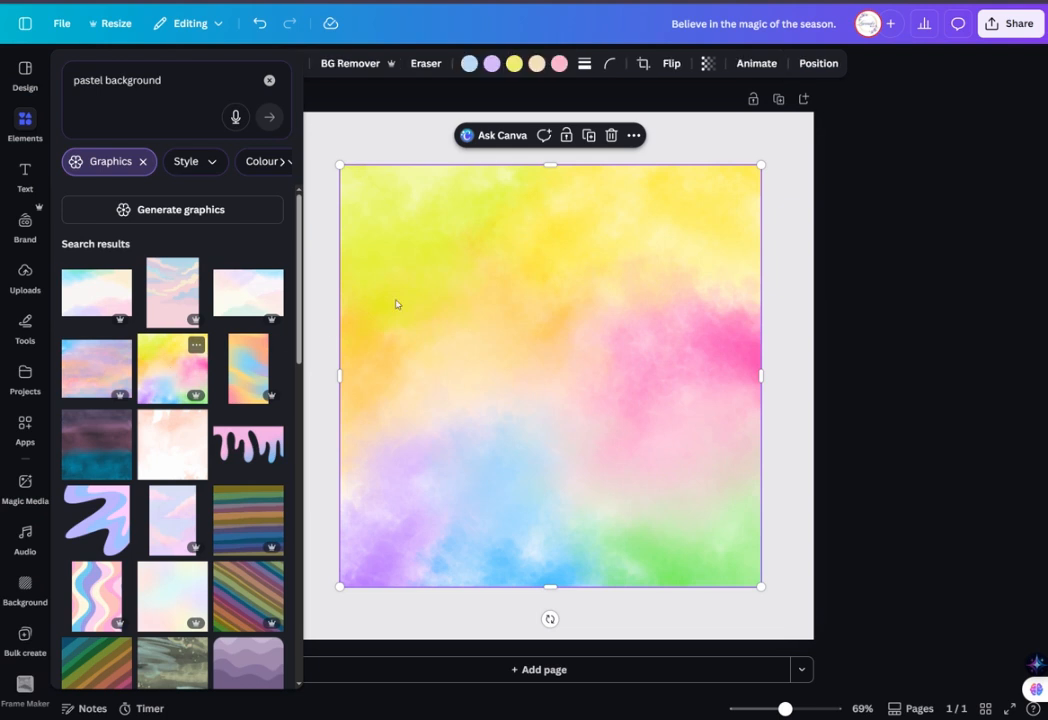
{"action": "mouse_move", "coordinate": [455, 260]}
{"action": "left_mouse_down"}
{"action": "mouse_move", "coordinate": [454, 306]}
{"action": "mouse_move", "coordinate": [456, 250]}
{"action": "mouse_move", "coordinate": [463, 276]}
{"action": "left_mouse_up"}
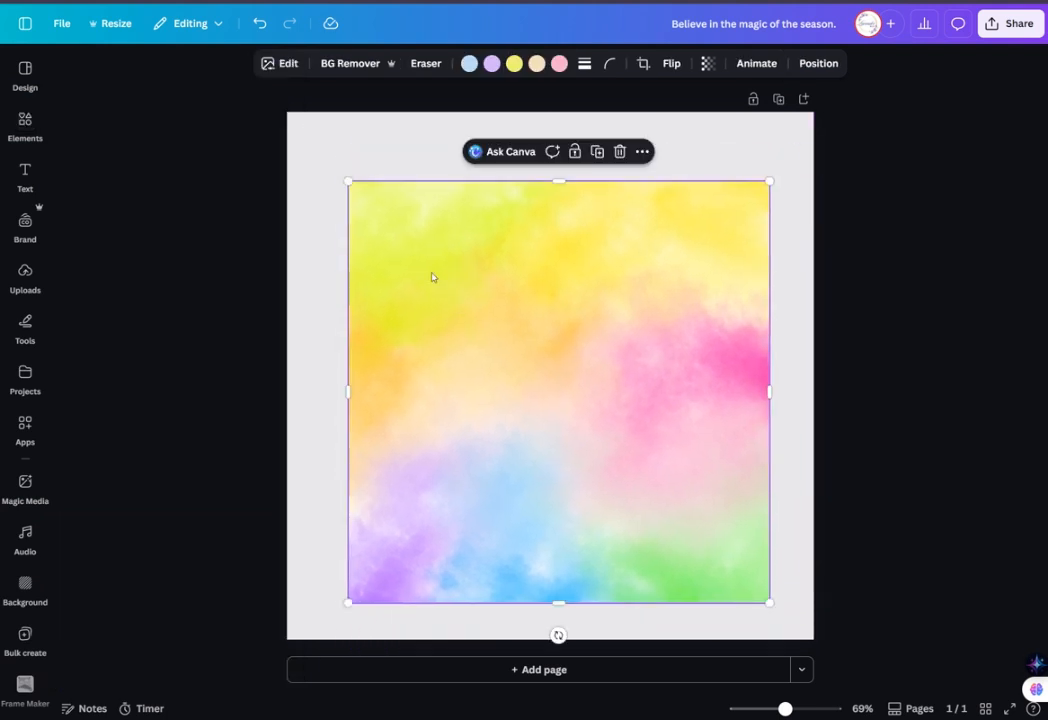
Add the peach watercolour graphic over the multicoloured one and align their upper edges.
{"action": "left_click", "coordinate": [24, 122]}
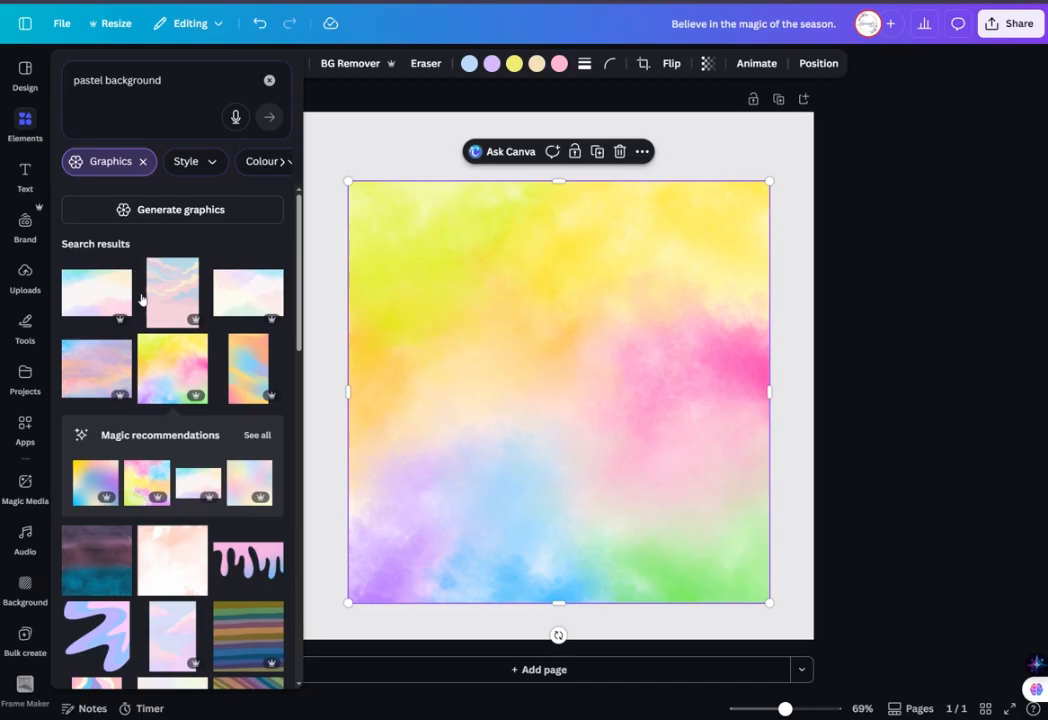
{"action": "scroll", "coordinate": [176, 404], "scroll_direction": "down", "scroll_amount": 5}
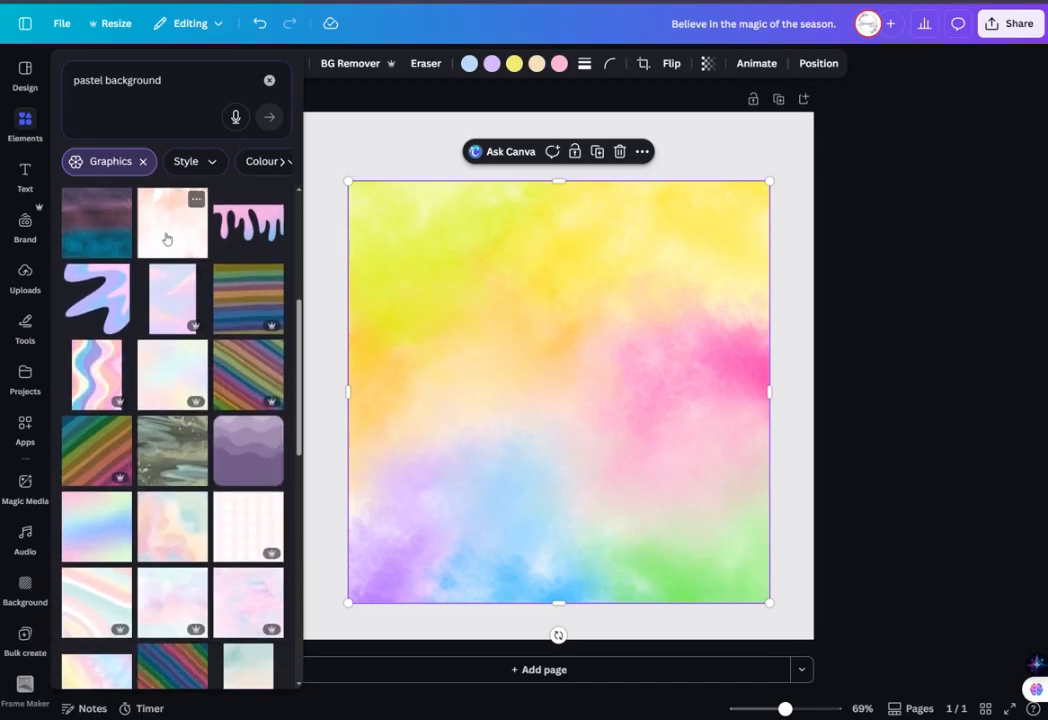
{"action": "left_click", "coordinate": [167, 238]}
{"action": "left_click_drag", "start_coordinate": [470, 318], "coordinate": [491, 367]}
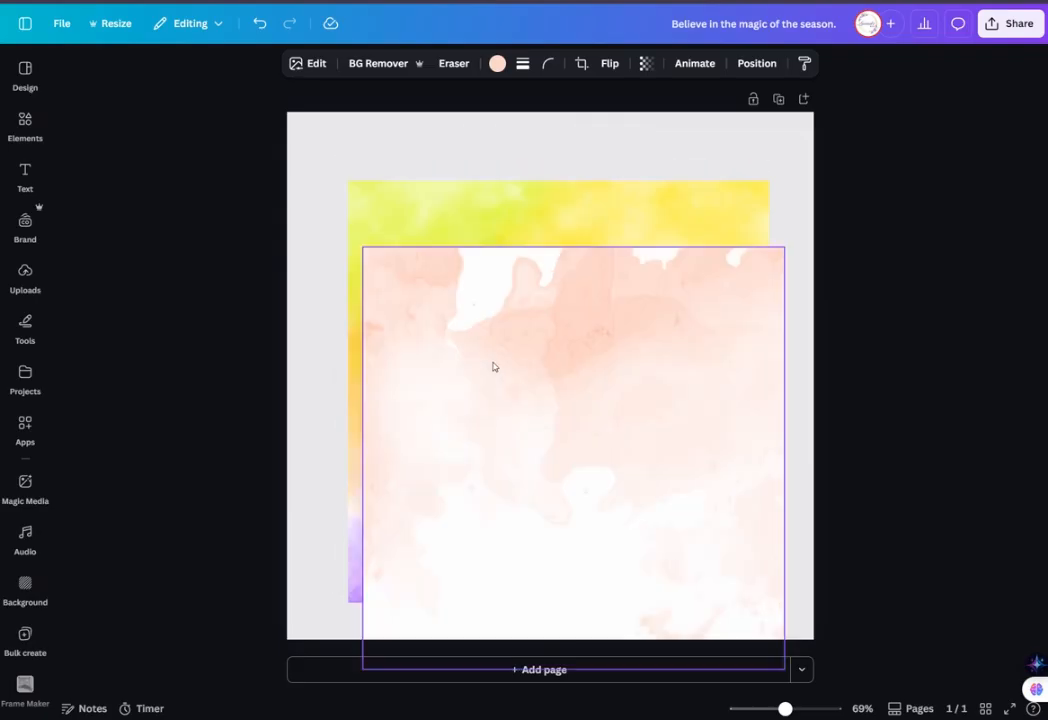
{"action": "mouse_move", "coordinate": [545, 327]}
{"action": "left_mouse_down"}
{"action": "mouse_move", "coordinate": [545, 241]}
{"action": "mouse_move", "coordinate": [426, 271]}
{"action": "mouse_move", "coordinate": [601, 208]}
{"action": "mouse_move", "coordinate": [512, 292]}
{"action": "mouse_move", "coordinate": [587, 363]}
{"action": "mouse_move", "coordinate": [552, 227]}
{"action": "mouse_move", "coordinate": [524, 337]}
{"action": "mouse_move", "coordinate": [522, 229]}
{"action": "mouse_move", "coordinate": [543, 311]}
{"action": "mouse_move", "coordinate": [480, 304]}
{"action": "mouse_move", "coordinate": [505, 290]}
{"action": "mouse_move", "coordinate": [498, 297]}
{"action": "mouse_move", "coordinate": [545, 302]}
{"action": "left_mouse_up"}
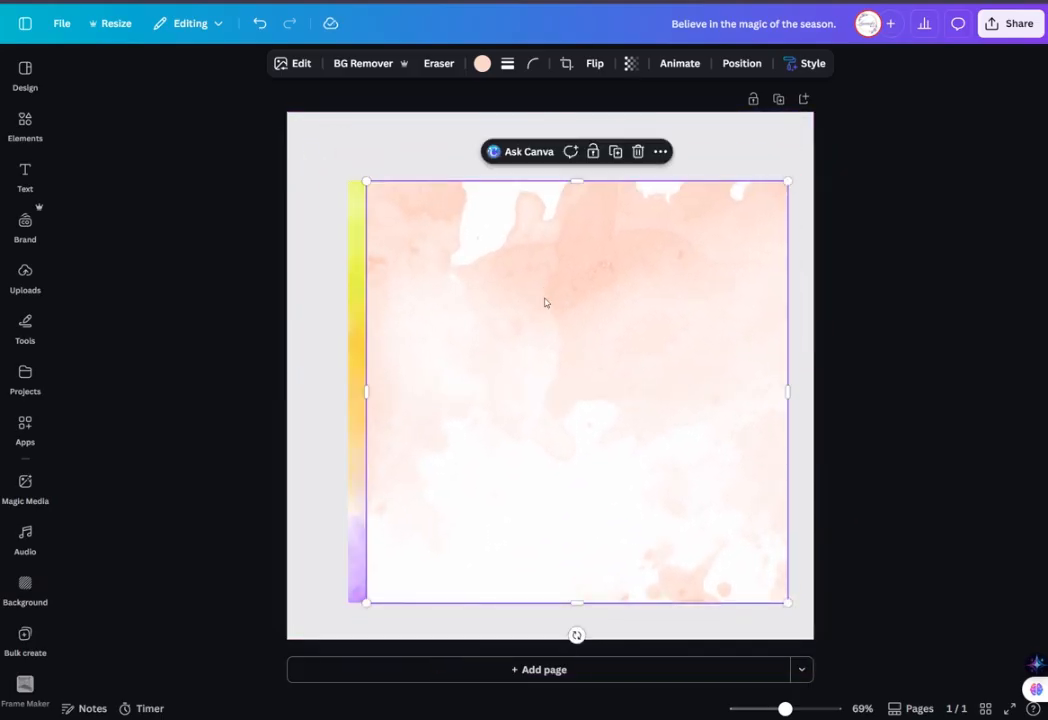
Delete the peach watercolour graphic and select the multicoloured graphic beneath it.
{"action": "left_click", "coordinate": [638, 151]}
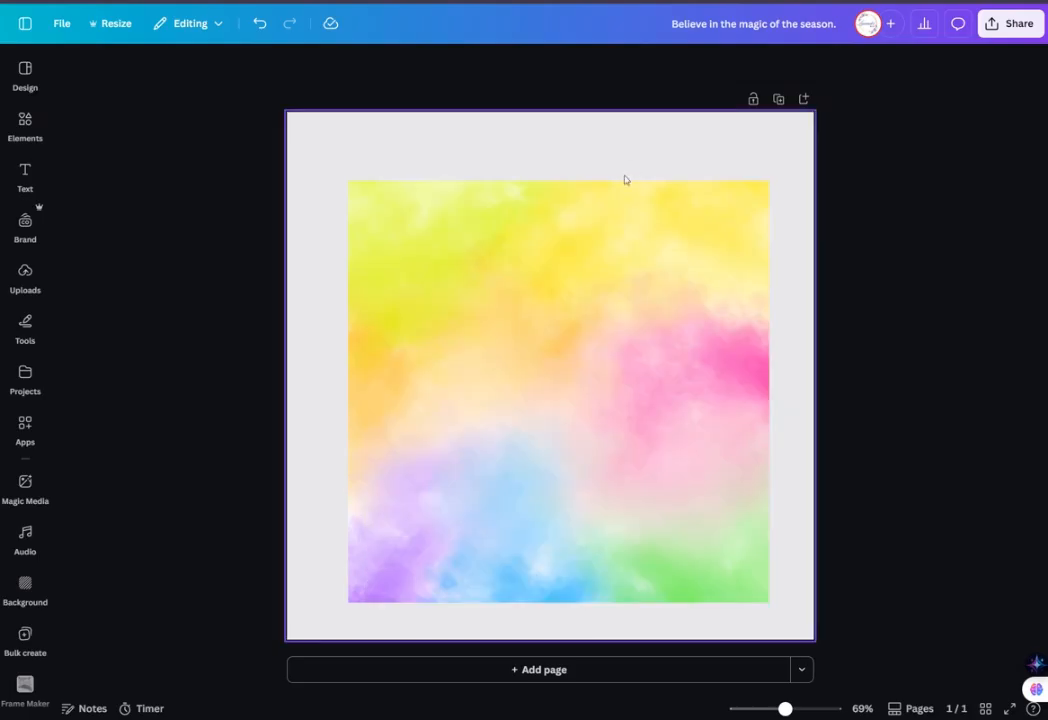
{"action": "left_click", "coordinate": [446, 281]}
{"action": "mouse_move", "coordinate": [36, 190]}
{"action": "left_click", "coordinate": [25, 126]}
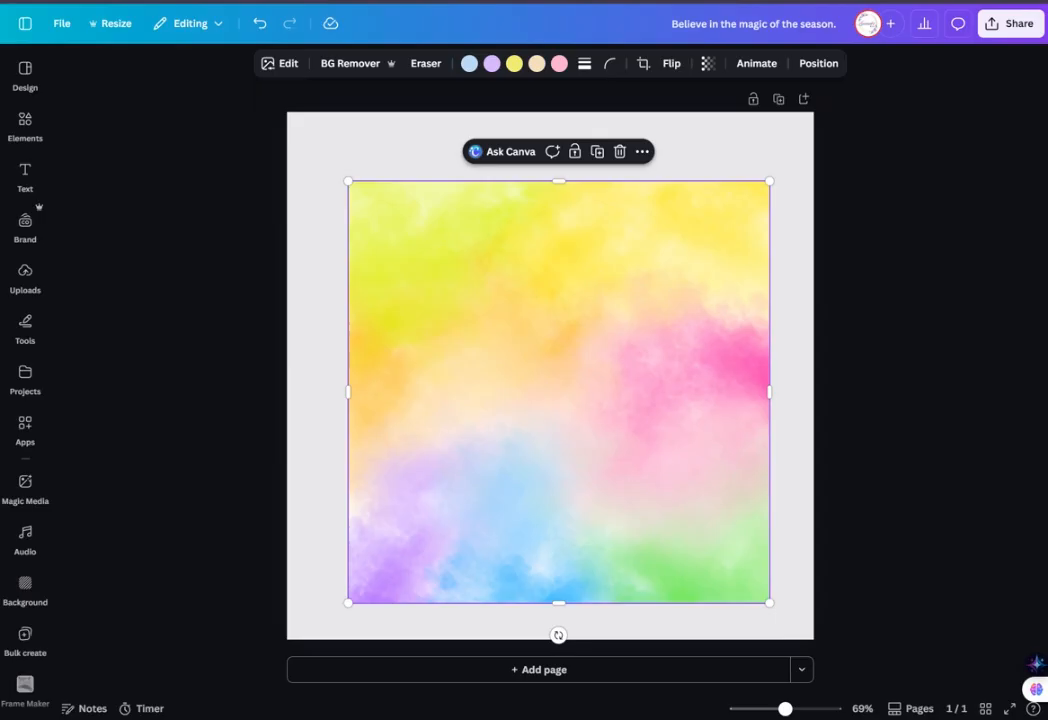
Enlarge the multicoloured watercolour graphic until it fills the whole square page, and keep it selected.
{"action": "mouse_move", "coordinate": [500, 264]}
{"action": "left_mouse_down"}
{"action": "mouse_move", "coordinate": [487, 292]}
{"action": "mouse_move", "coordinate": [508, 240]}
{"action": "mouse_move", "coordinate": [494, 255]}
{"action": "left_mouse_up"}
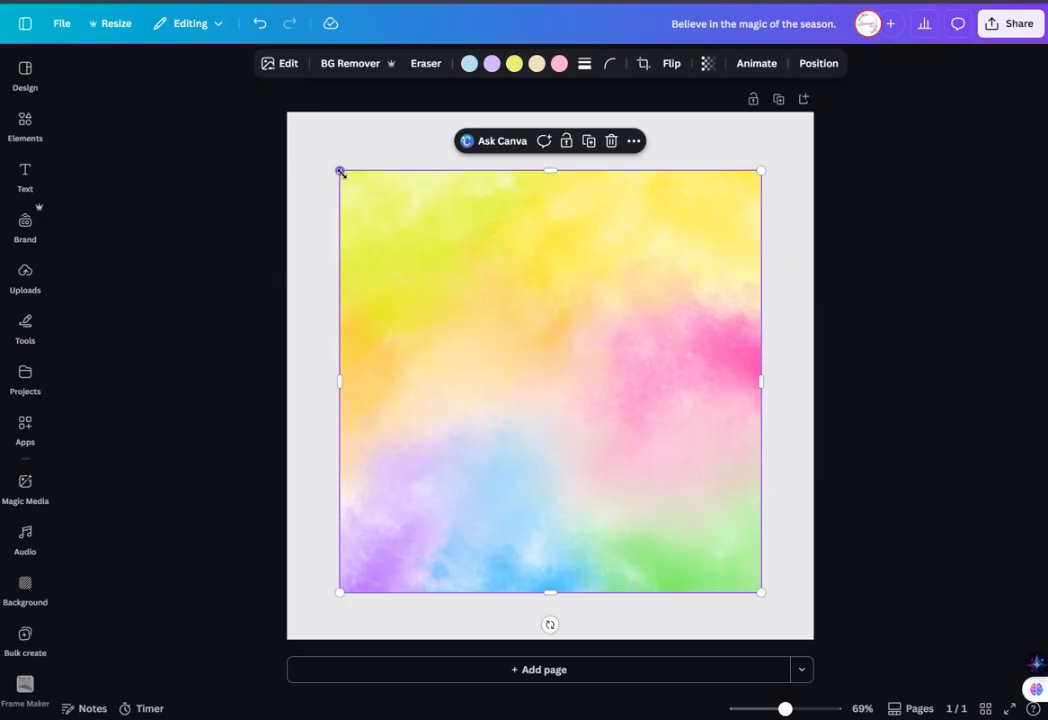
{"action": "left_click_drag", "start_coordinate": [341, 172], "coordinate": [288, 118]}
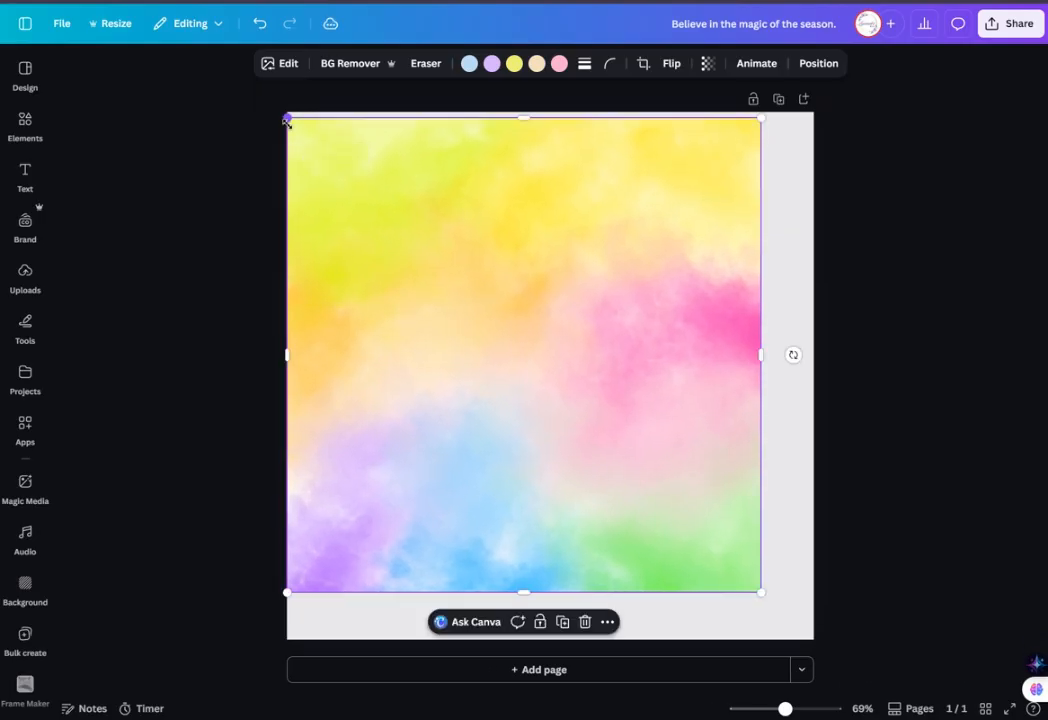
{"action": "left_click_drag", "start_coordinate": [761, 592], "coordinate": [810, 638]}
{"action": "left_click_drag", "start_coordinate": [558, 387], "coordinate": [557, 376]}
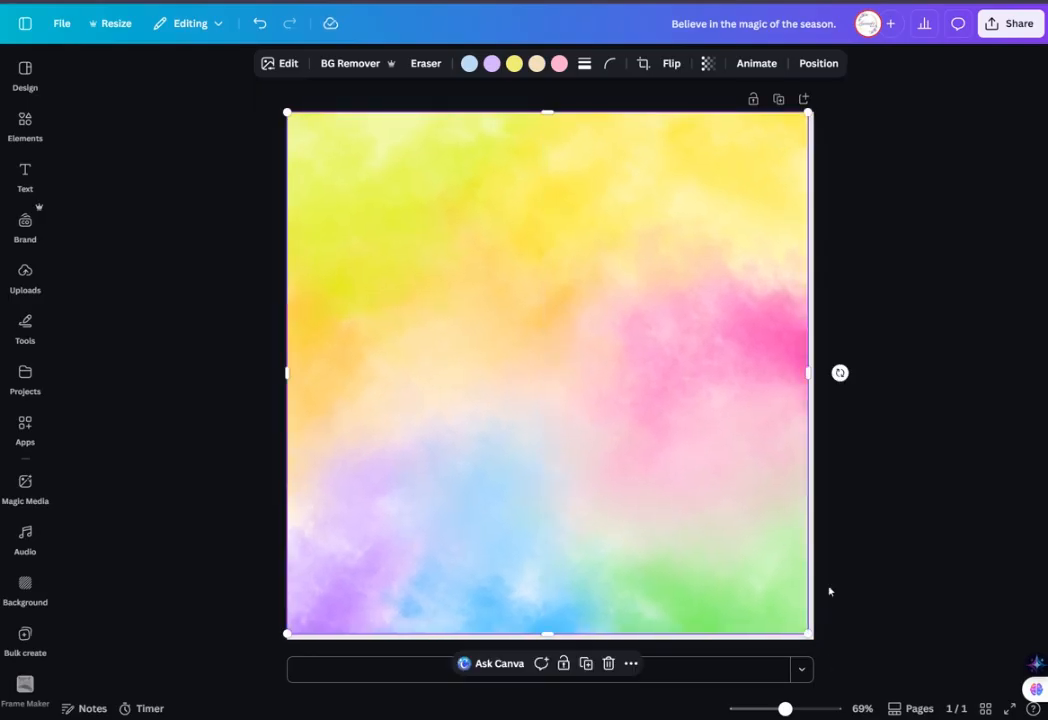
{"action": "left_click_drag", "start_coordinate": [816, 634], "coordinate": [816, 640]}
{"action": "left_click", "coordinate": [879, 583]}
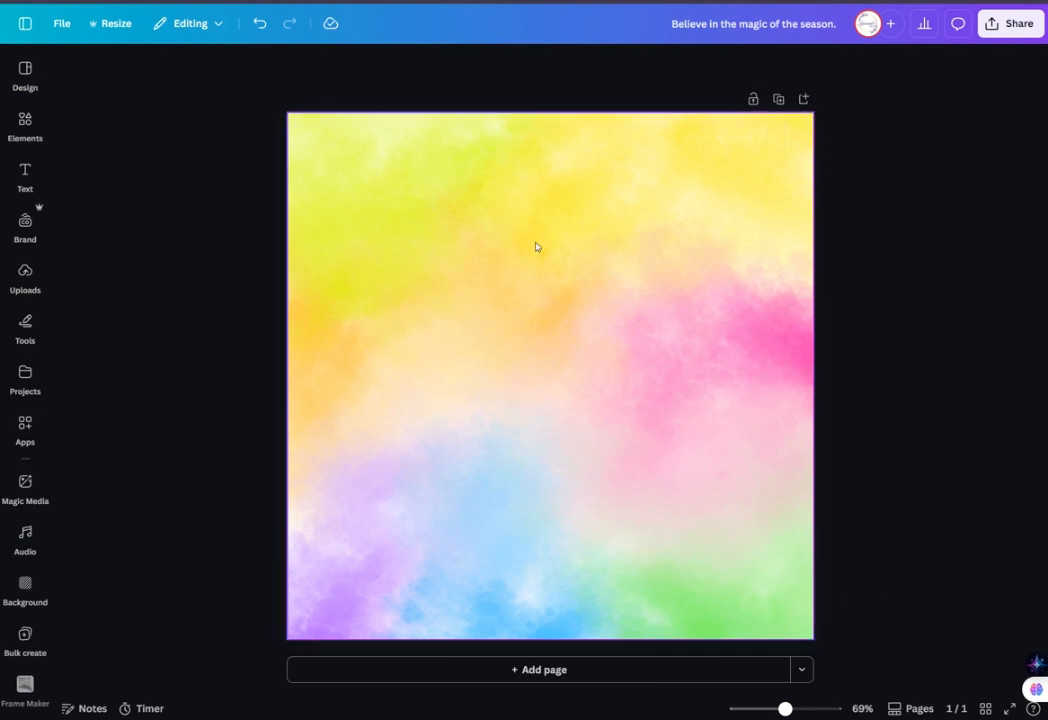
{"action": "left_click", "coordinate": [566, 379]}
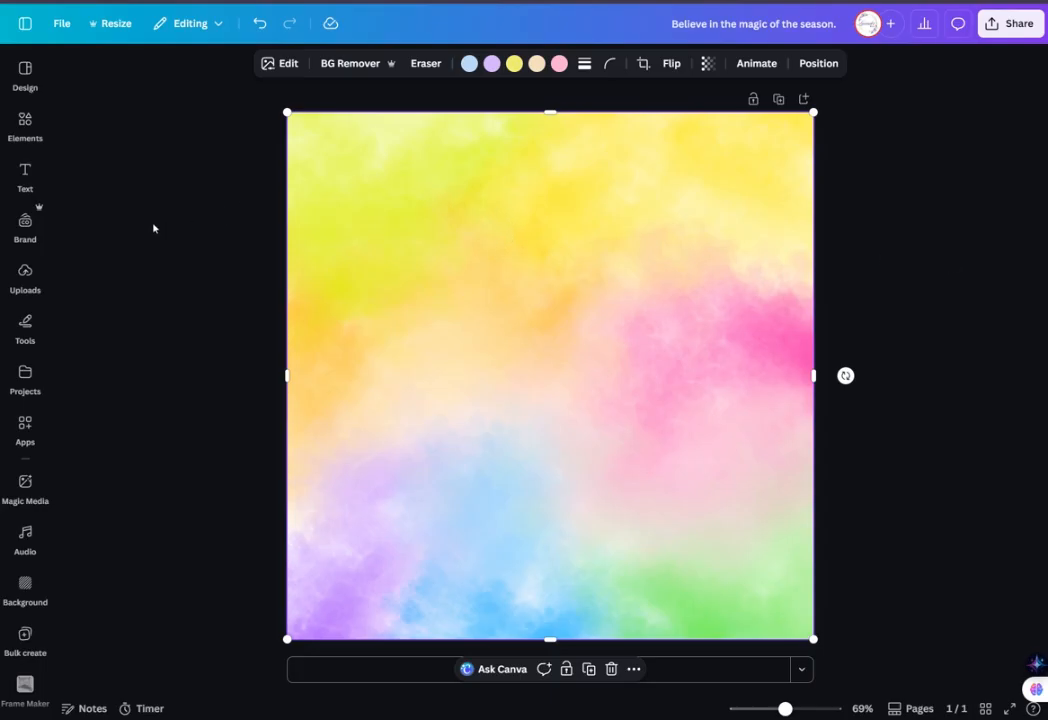
Add a default-style subheading text box over the watercolour background.
{"action": "left_click", "coordinate": [25, 174]}
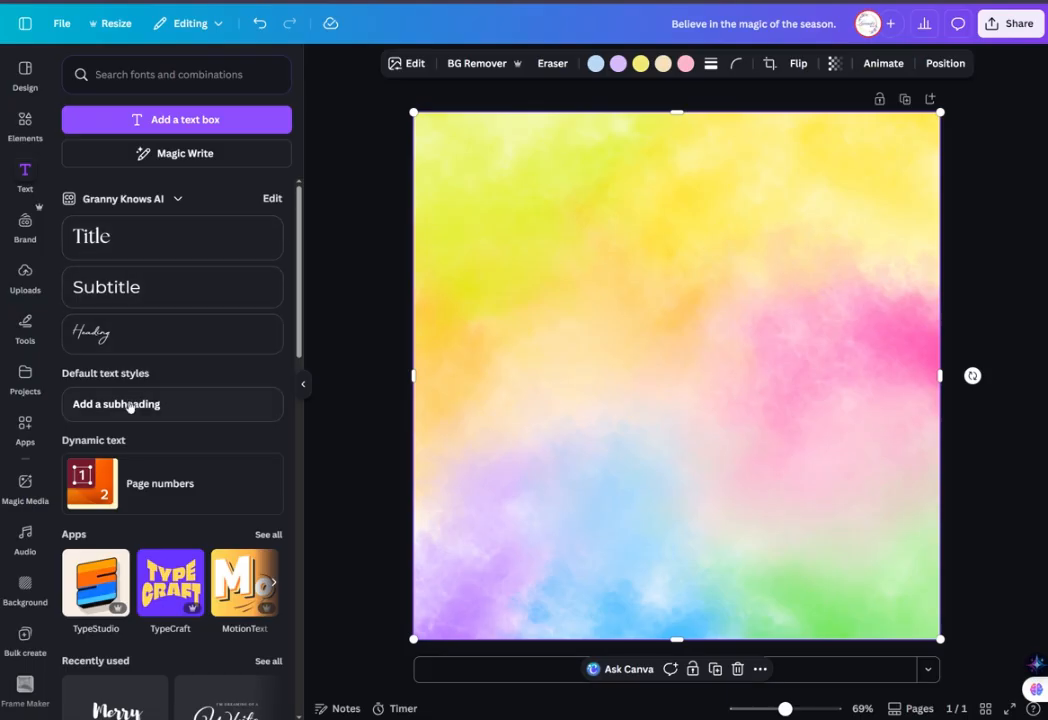
{"action": "scroll", "coordinate": [164, 346], "scroll_direction": "down", "scroll_amount": 3}
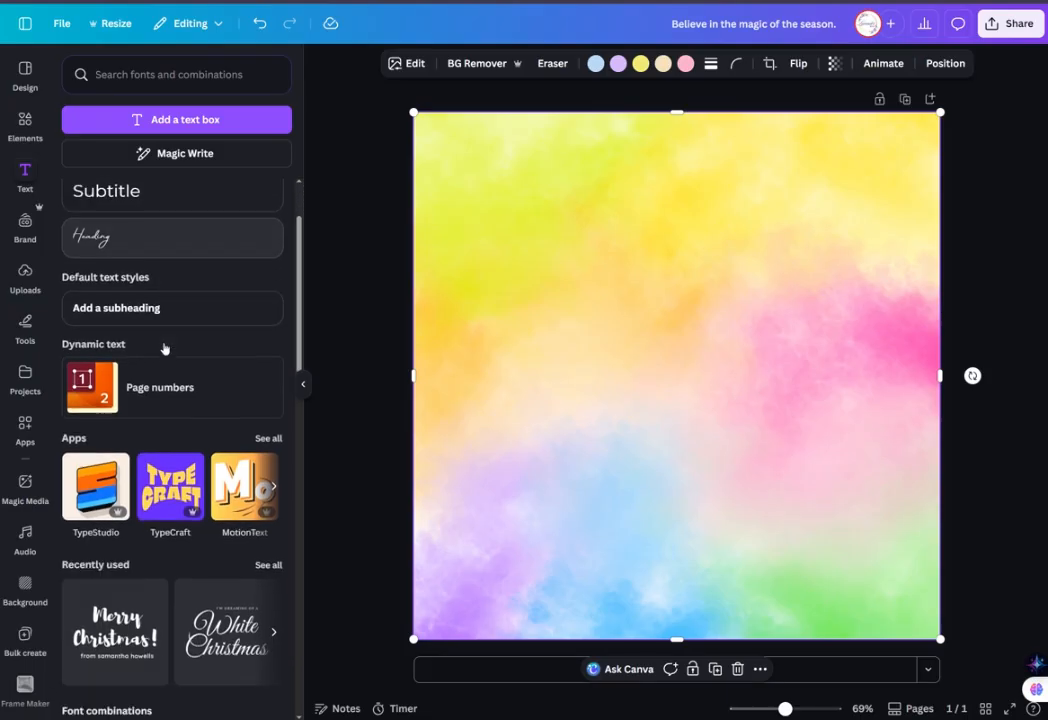
{"action": "scroll", "coordinate": [164, 346], "scroll_direction": "up", "scroll_amount": 2}
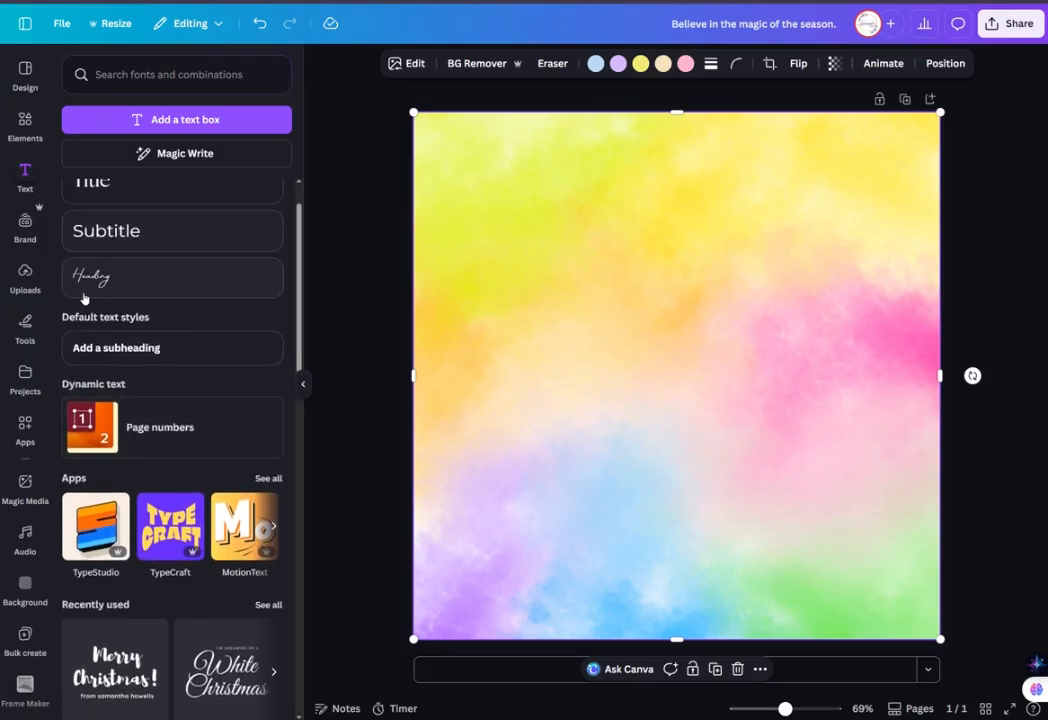
{"action": "left_click", "coordinate": [129, 348]}
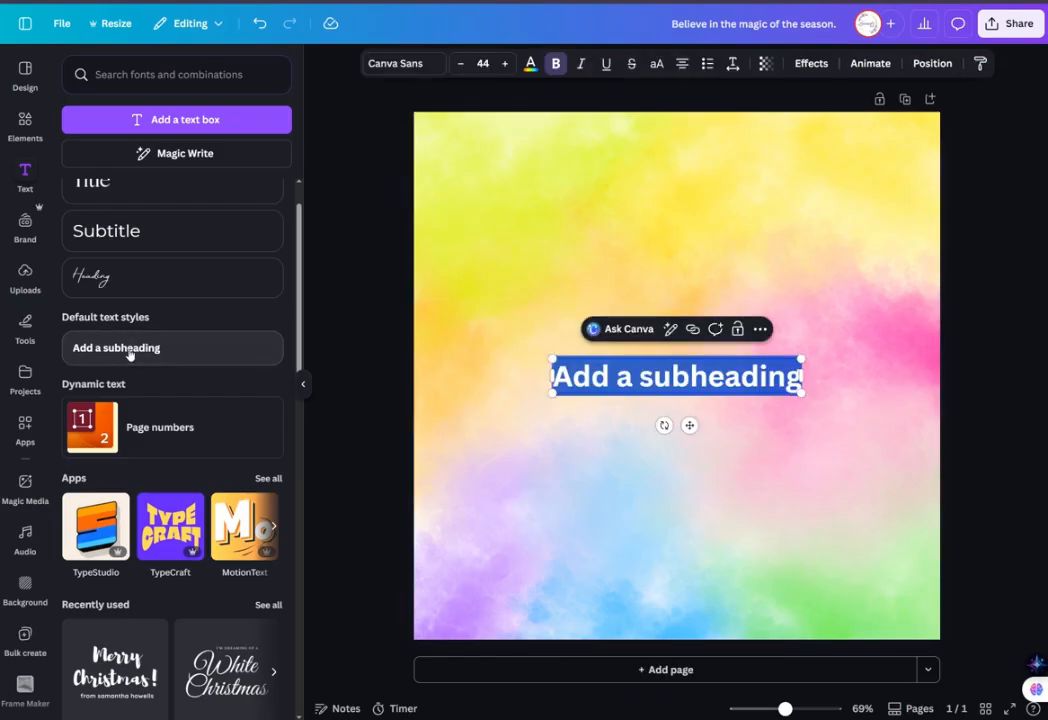
{"action": "scroll", "coordinate": [129, 355], "scroll_direction": "up", "scroll_amount": 1}
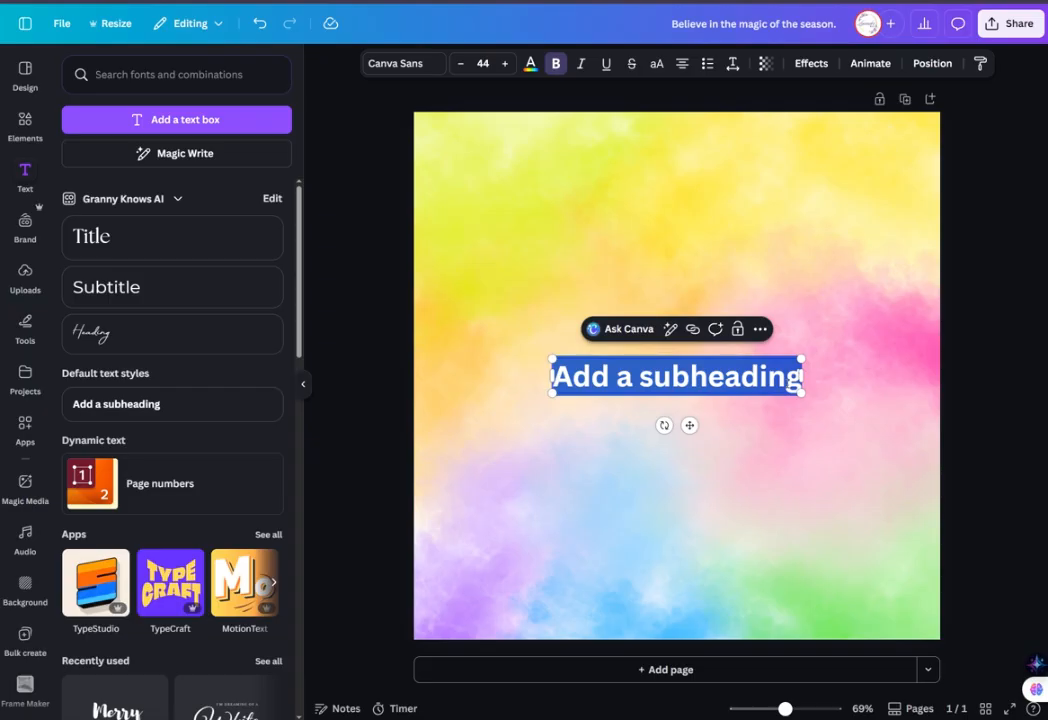
Replace the subheading's placeholder text with "It's never too late to learn something new" and finish editing the text.
{"action": "key", "text": "BackSpace"}
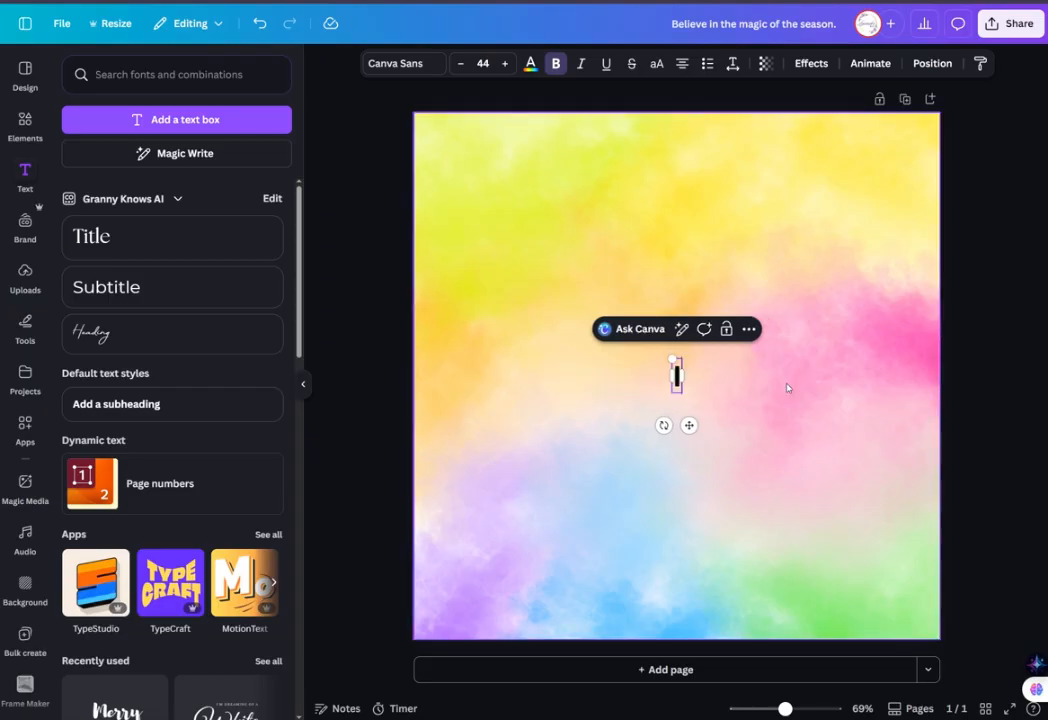
{"action": "type", "text": "It"}
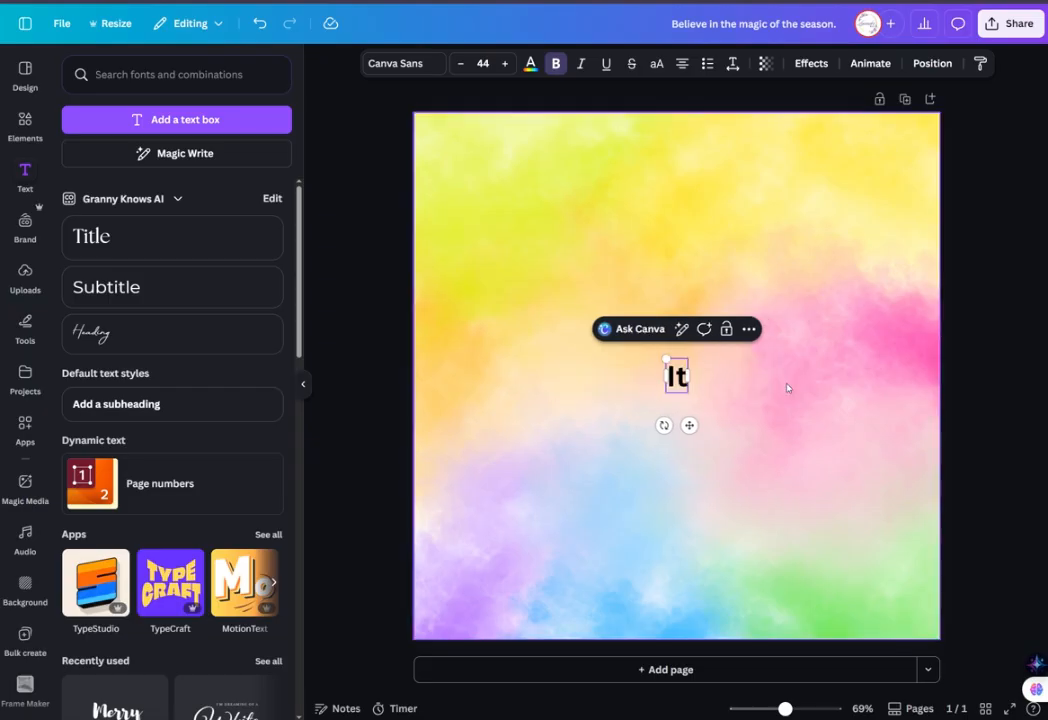
{"action": "type", "text": "'s never"}
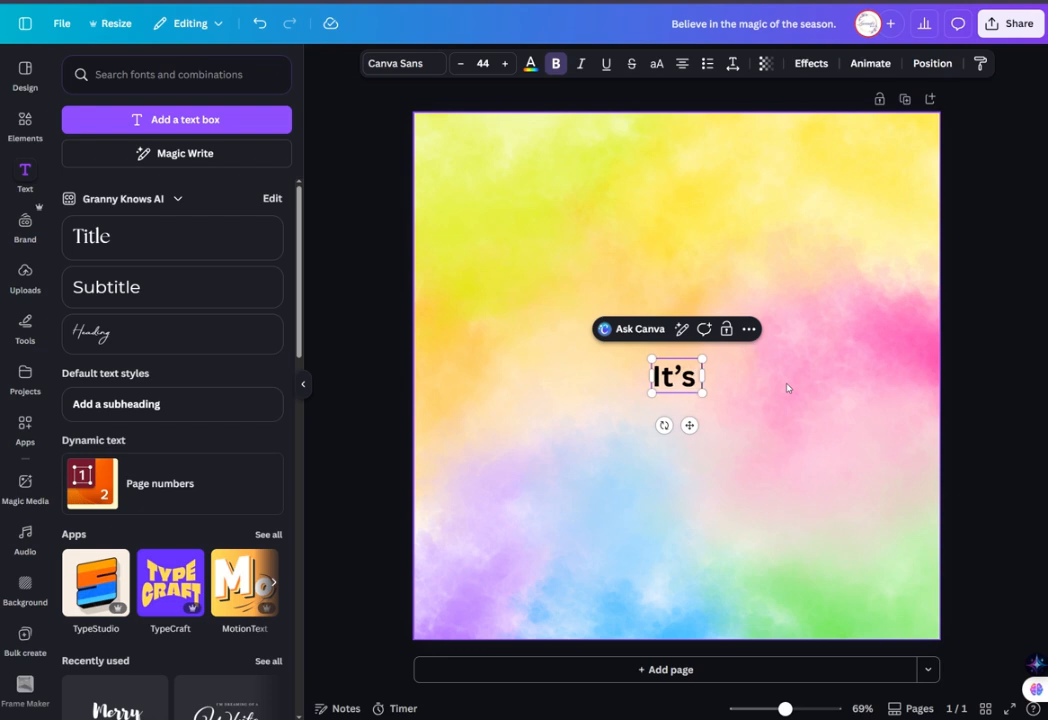
{"action": "type", "text": " too late"}
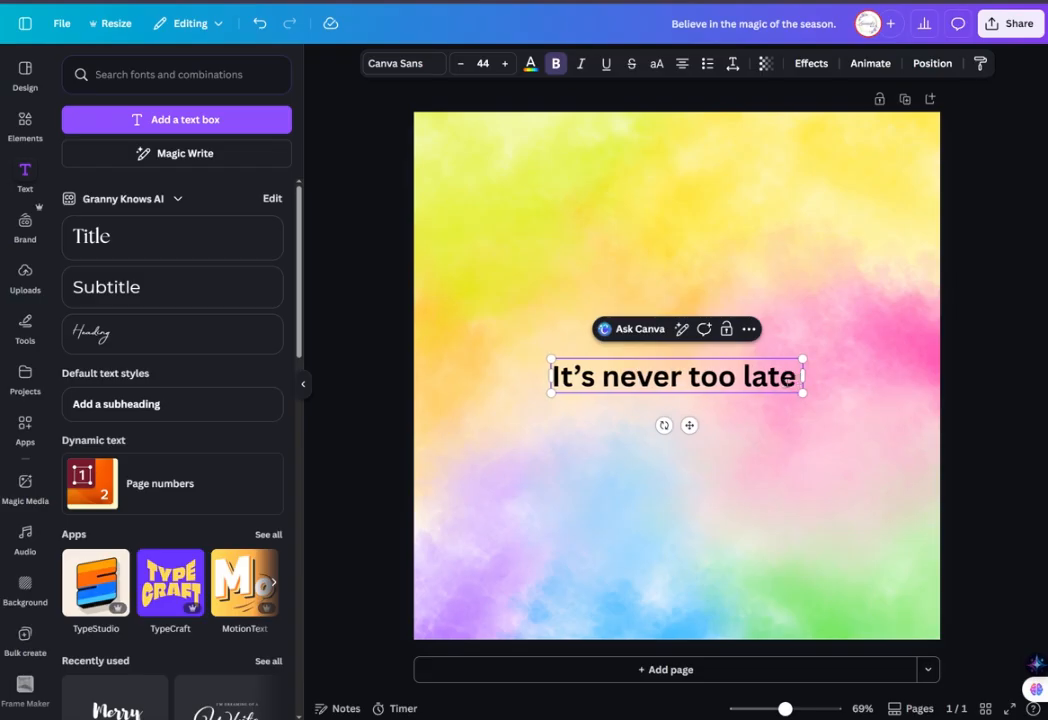
{"action": "type", "text": " to"}
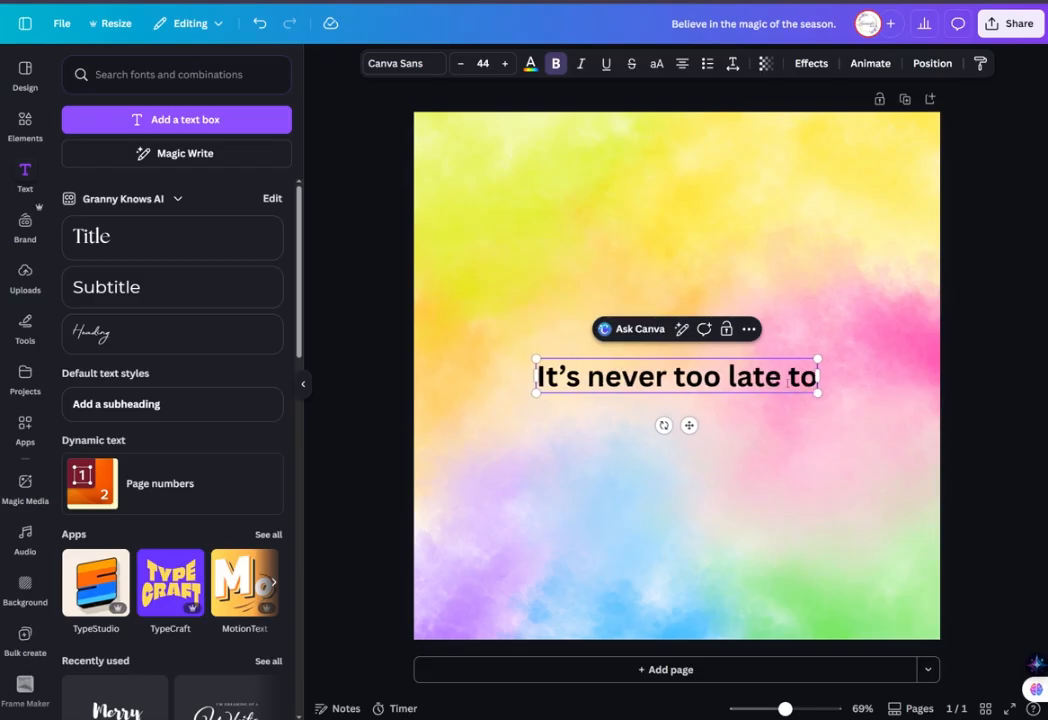
{"action": "type", "text": " learn"}
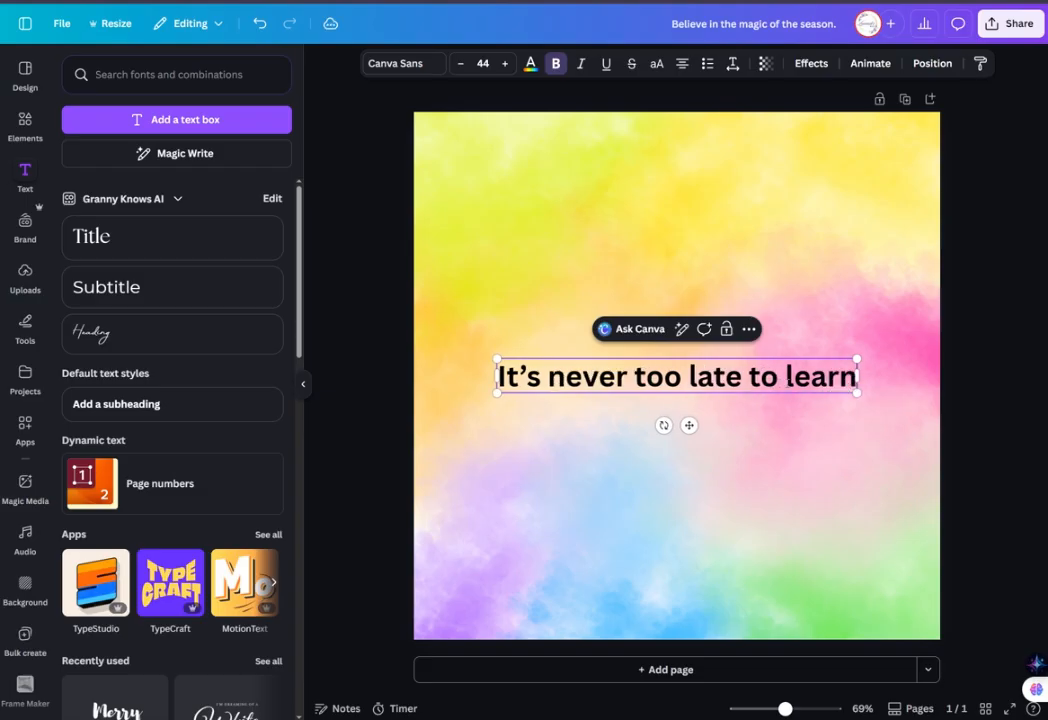
{"action": "type", "text": " something"}
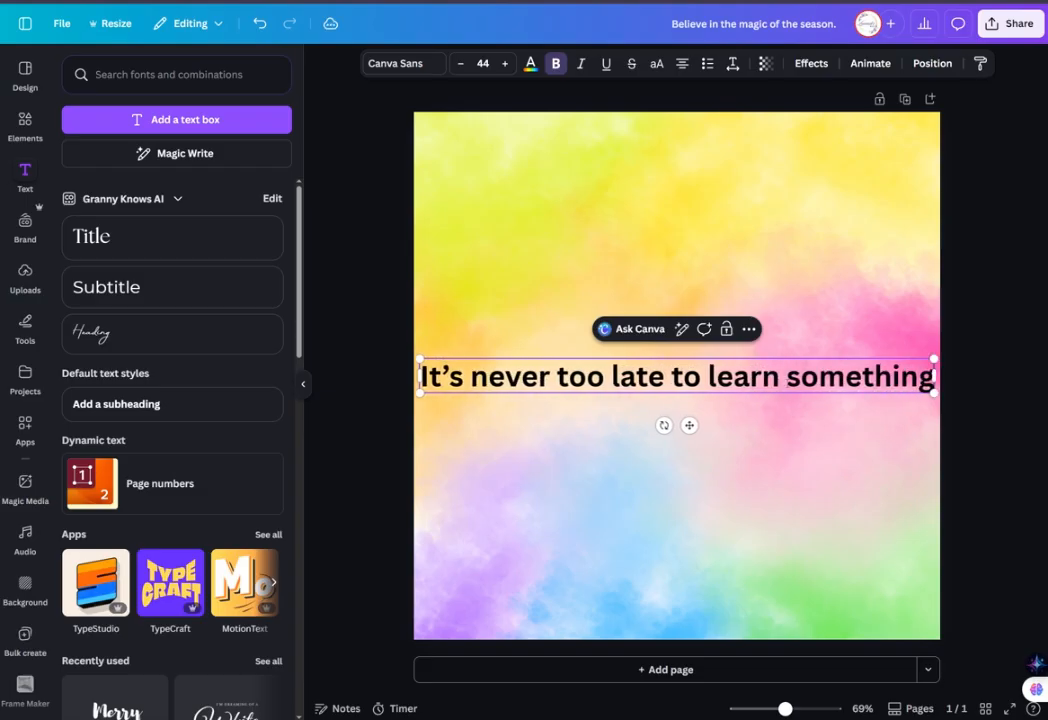
{"action": "type", "text": " new"}
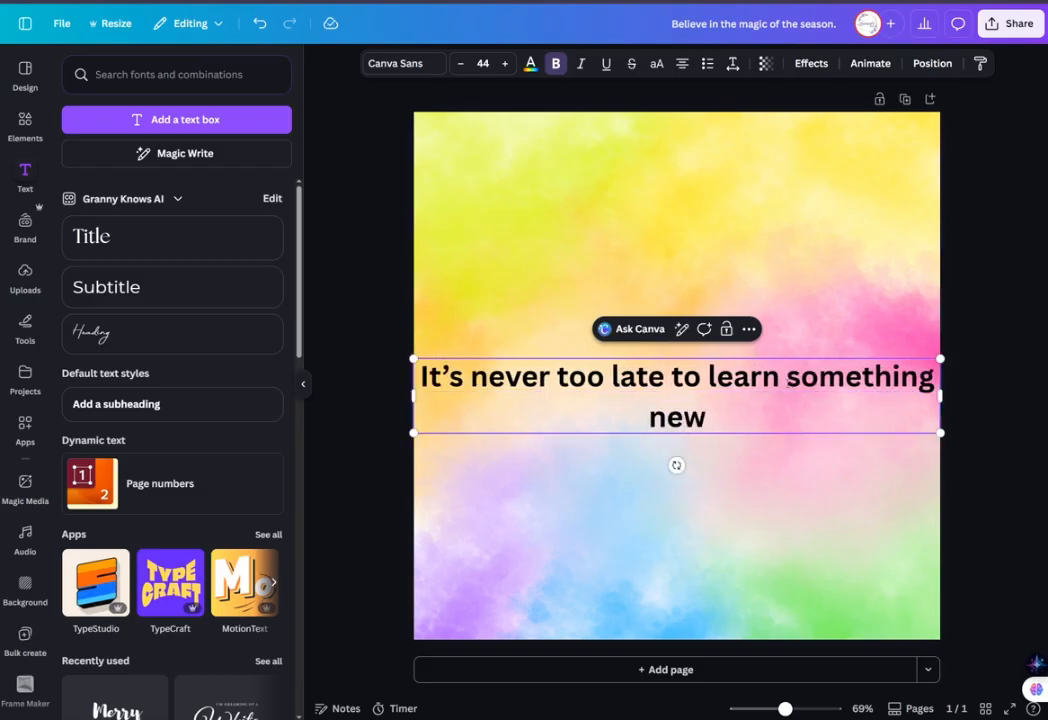
{"action": "left_click", "coordinate": [824, 302]}
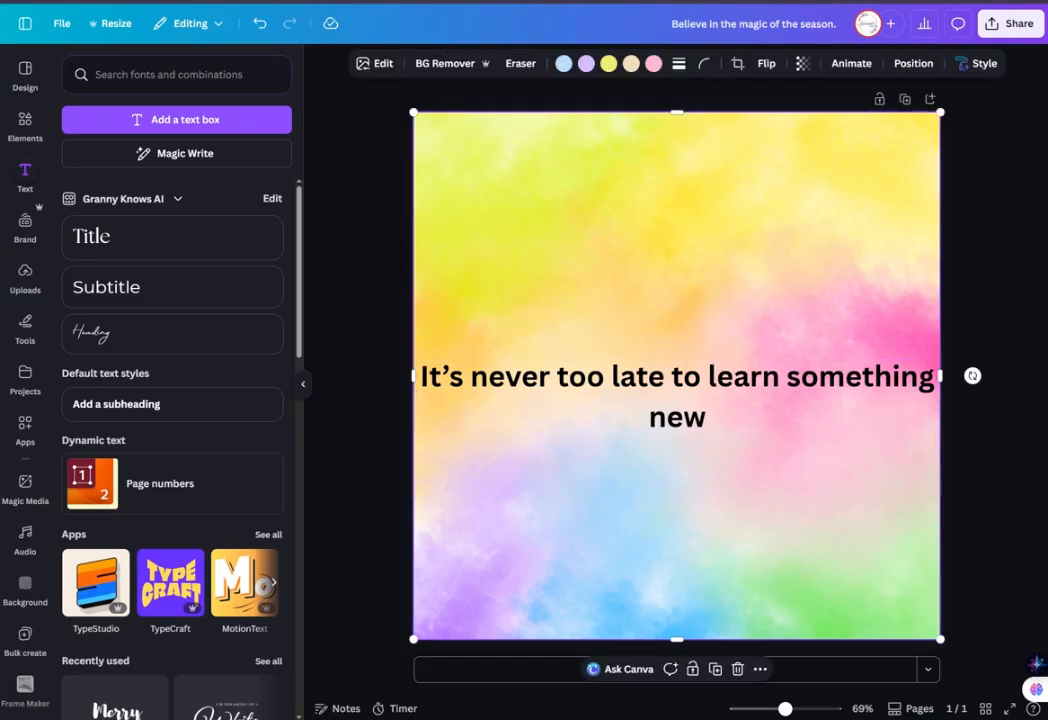
Narrow the quote's text box so it wraps onto three lines, and move it to the upper part of the page.
{"action": "left_click", "coordinate": [744, 379]}
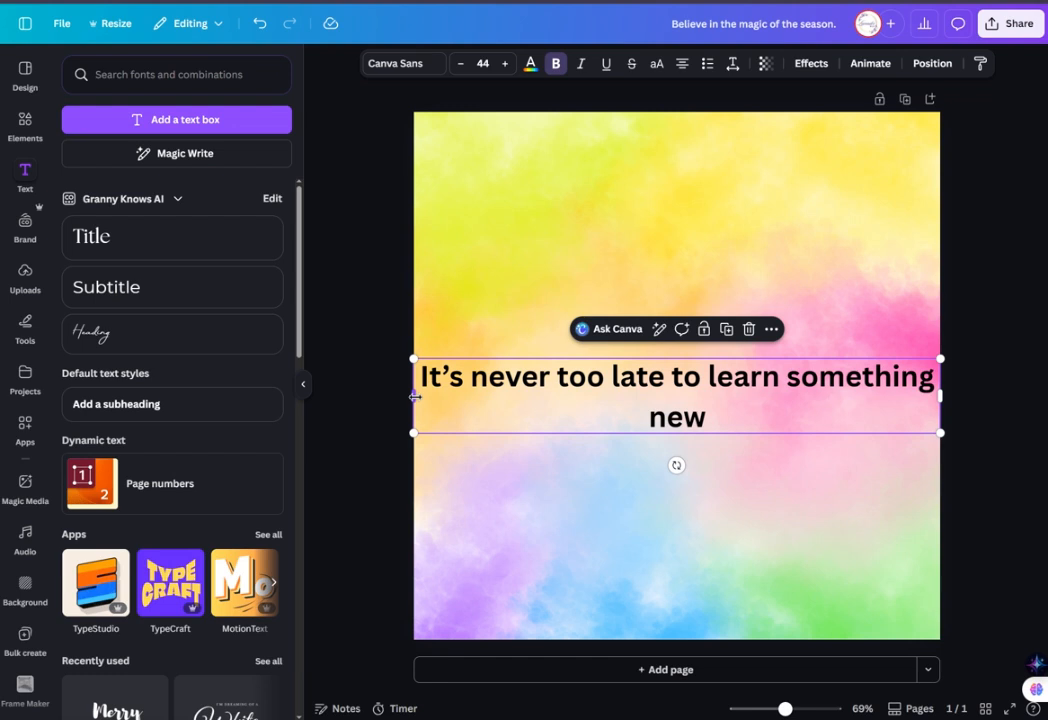
{"action": "left_click_drag", "start_coordinate": [415, 396], "coordinate": [717, 412]}
{"action": "left_click_drag", "start_coordinate": [841, 378], "coordinate": [689, 182]}
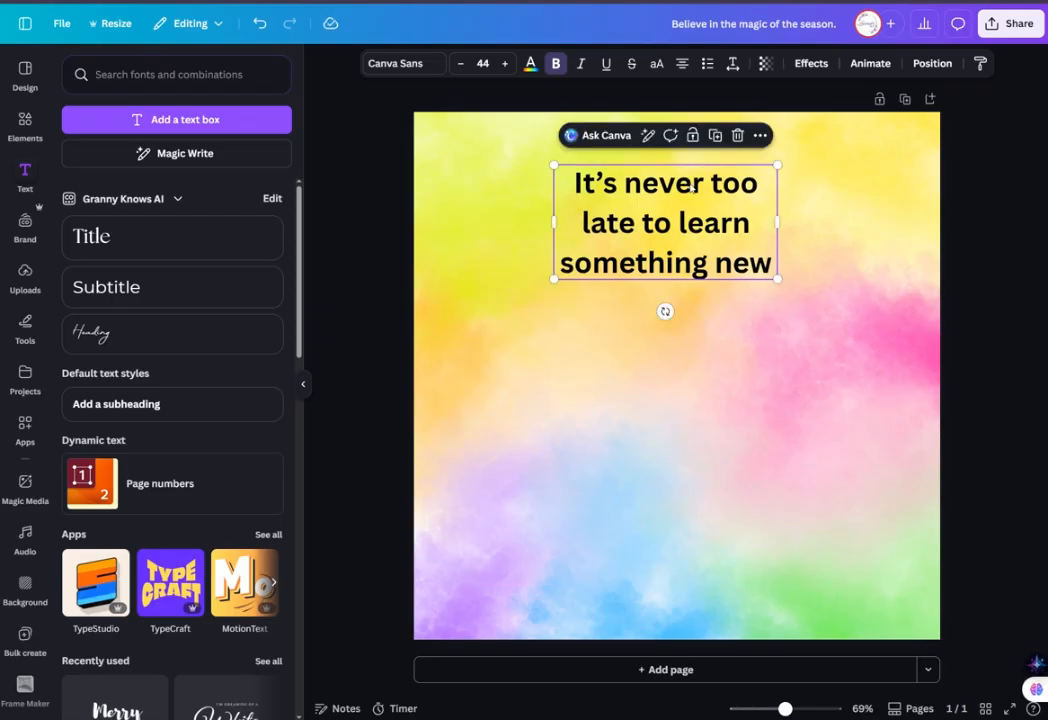
Scale the quote up to font size 73.1 and centre it horizontally on the page.
{"action": "left_click_drag", "start_coordinate": [778, 281], "coordinate": [866, 326]}
{"action": "left_click_drag", "start_coordinate": [554, 327], "coordinate": [499, 357]}
{"action": "mouse_move", "coordinate": [690, 262]}
{"action": "left_mouse_down"}
{"action": "mouse_move", "coordinate": [691, 284]}
{"action": "mouse_move", "coordinate": [691, 262]}
{"action": "left_mouse_up"}
{"action": "left_click_drag", "start_coordinate": [646, 206], "coordinate": [635, 243]}
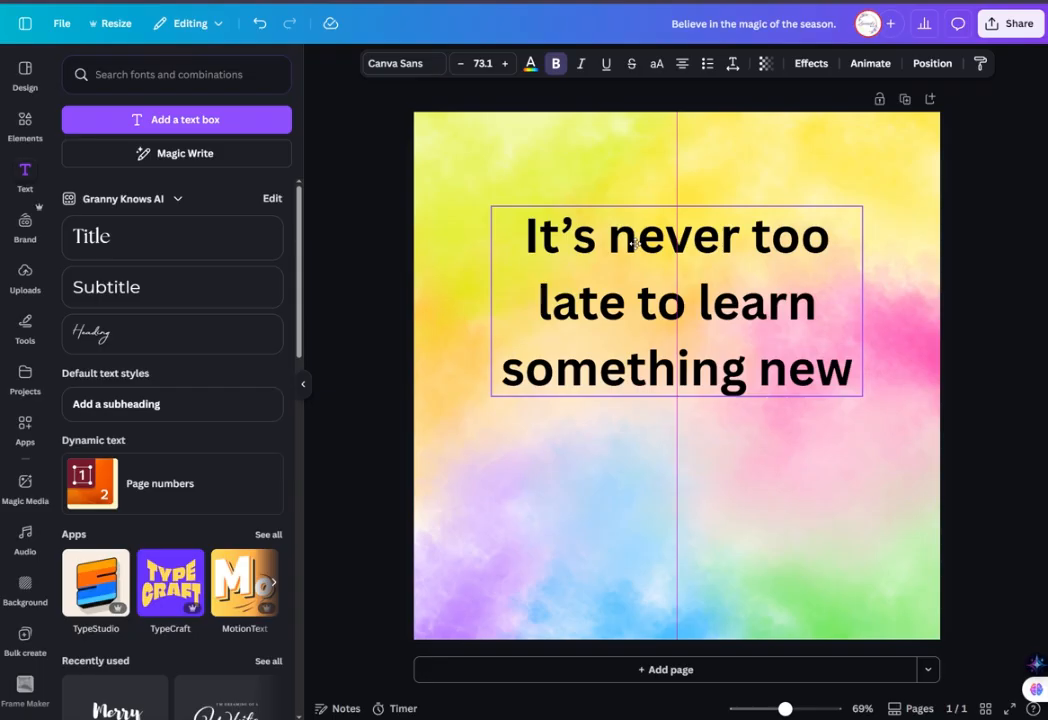
{"action": "left_click_drag", "start_coordinate": [635, 243], "coordinate": [635, 243]}
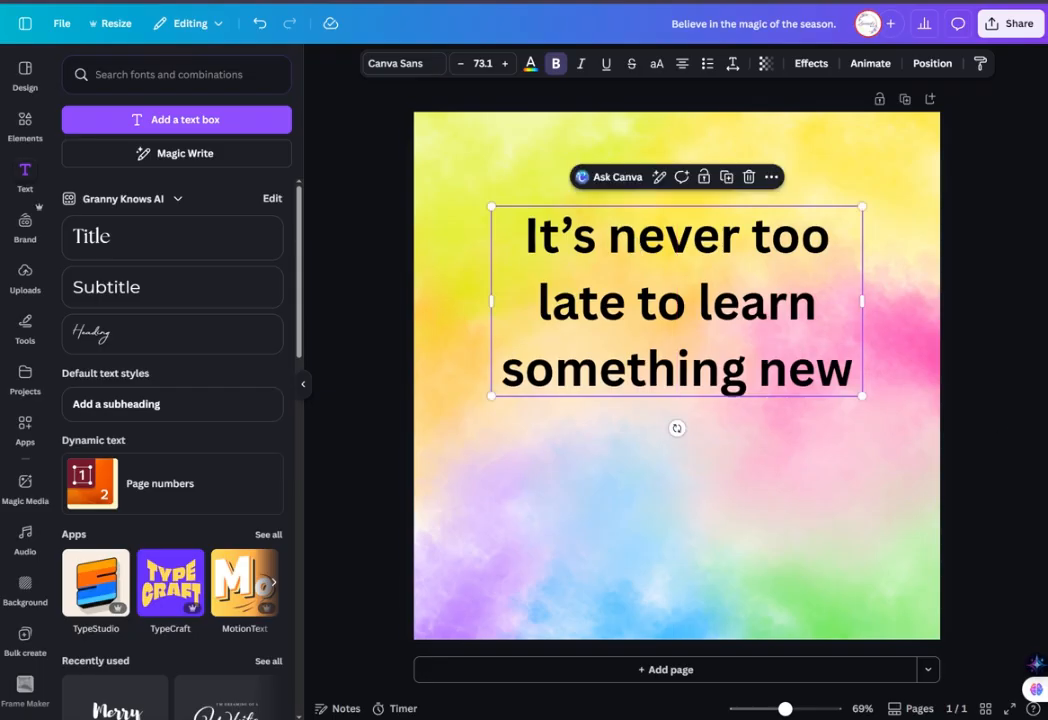
Move the quote to the middle of the page, then reposition it in the upper half, still centred horizontally.
{"action": "left_click_drag", "start_coordinate": [676, 262], "coordinate": [674, 330]}
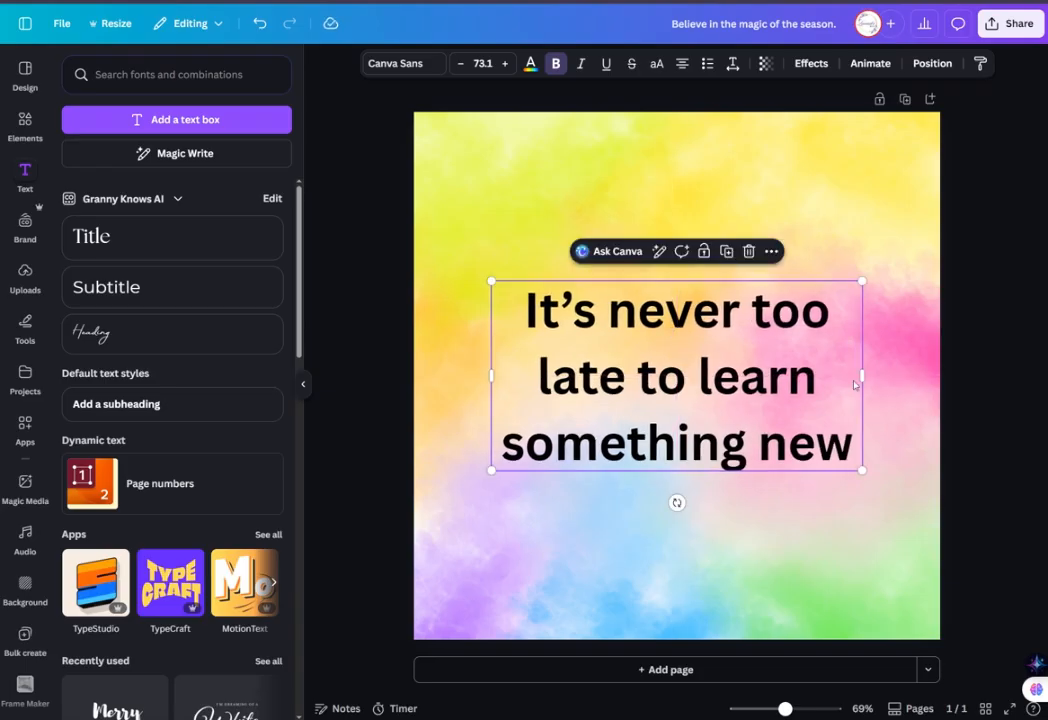
{"action": "left_click", "coordinate": [679, 320]}
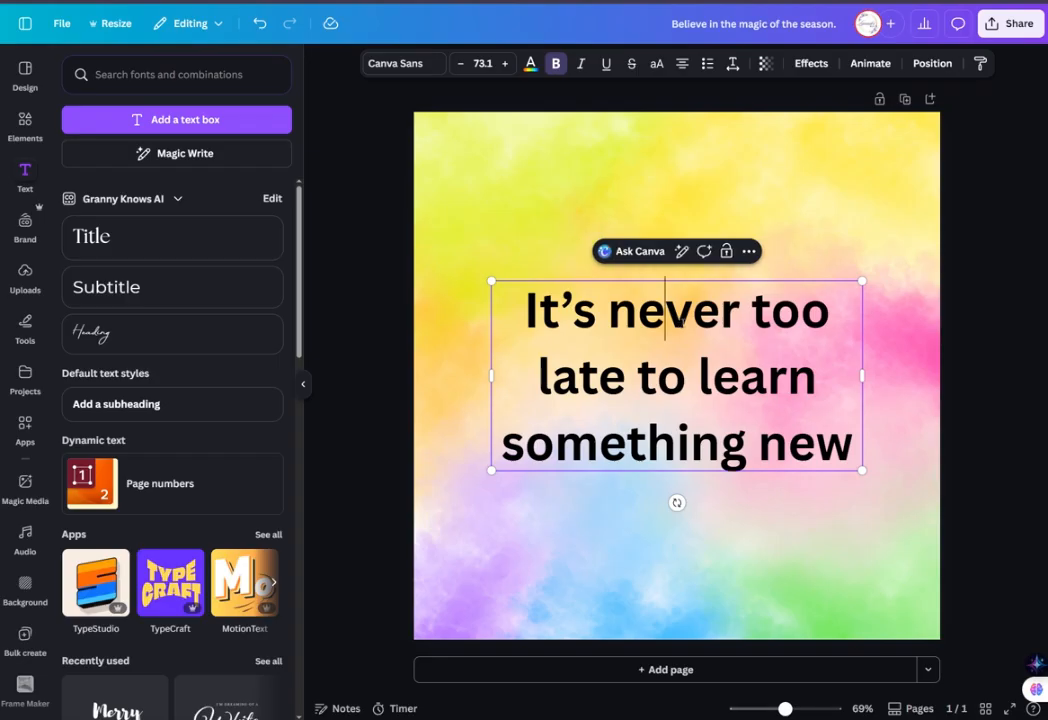
{"action": "left_click", "coordinate": [784, 241]}
{"action": "left_click_drag", "start_coordinate": [681, 316], "coordinate": [676, 206]}
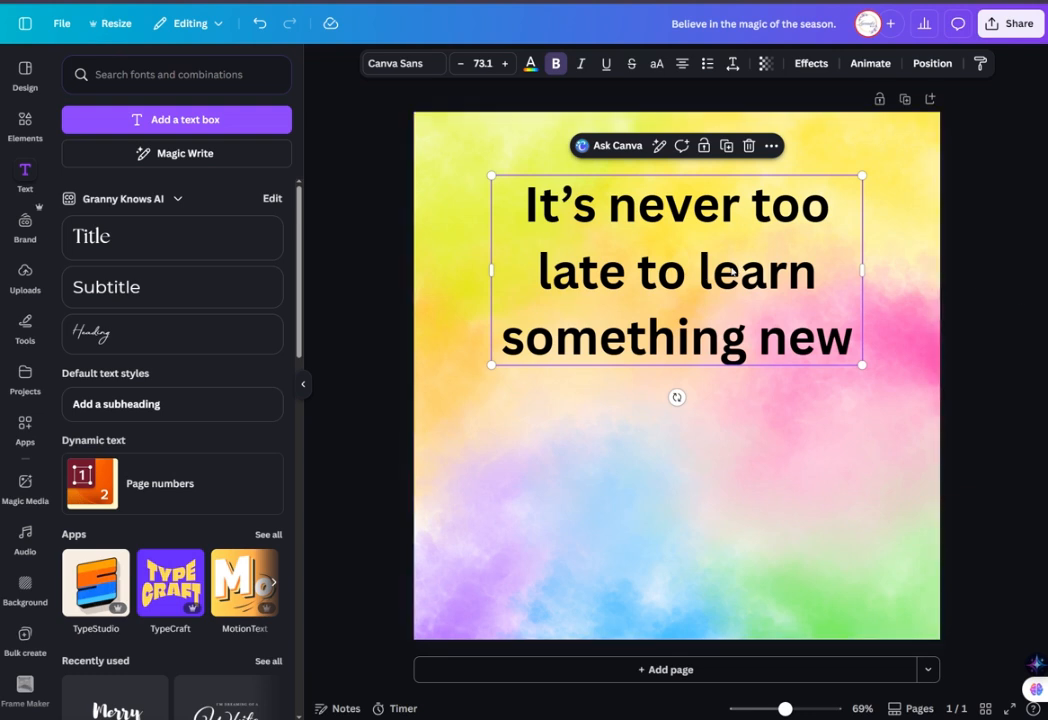
Try the recently used fonts Maldina Script, Mistrully and The Seasons on the quote.
{"action": "left_click", "coordinate": [394, 64]}
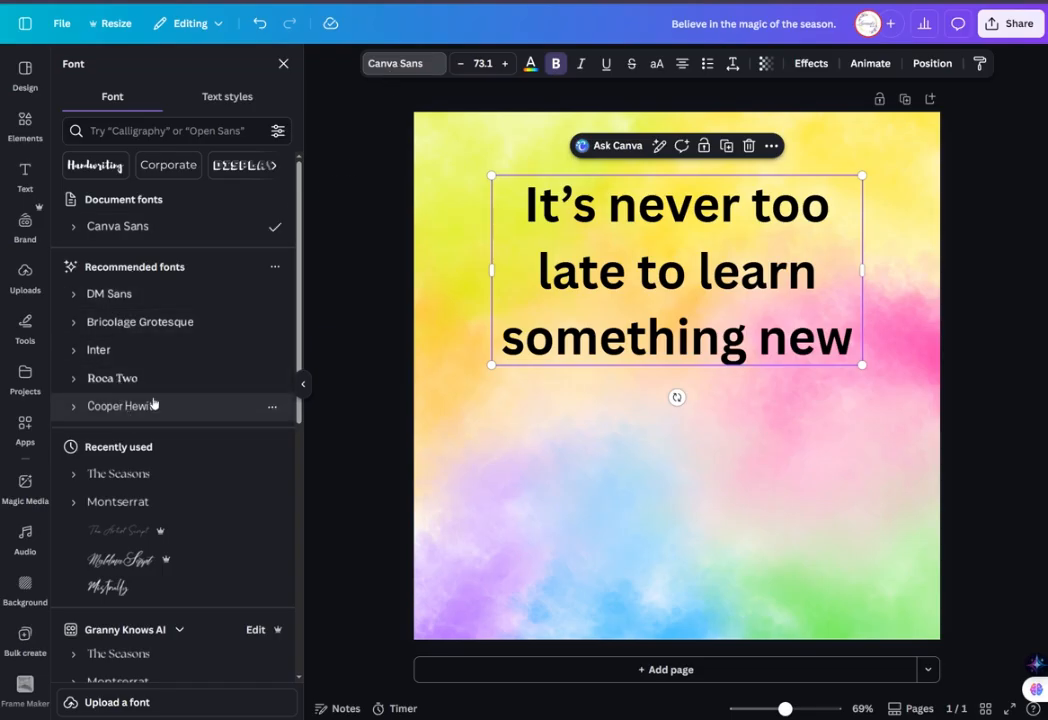
{"action": "scroll", "coordinate": [199, 353], "scroll_direction": "down", "scroll_amount": 1}
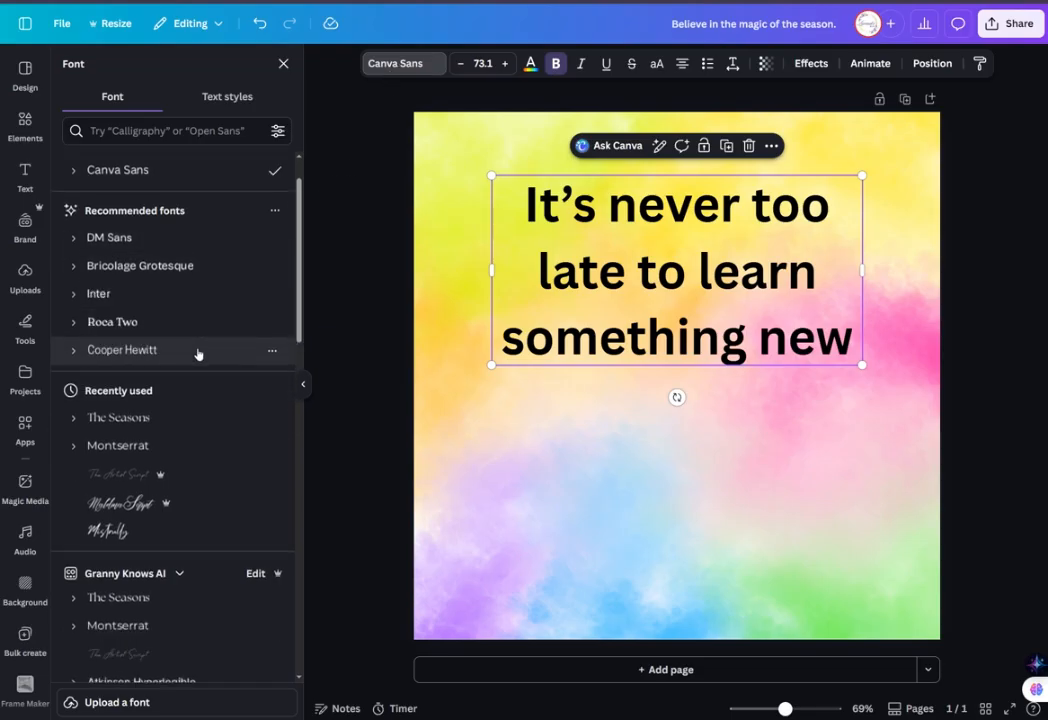
{"action": "left_click", "coordinate": [137, 505]}
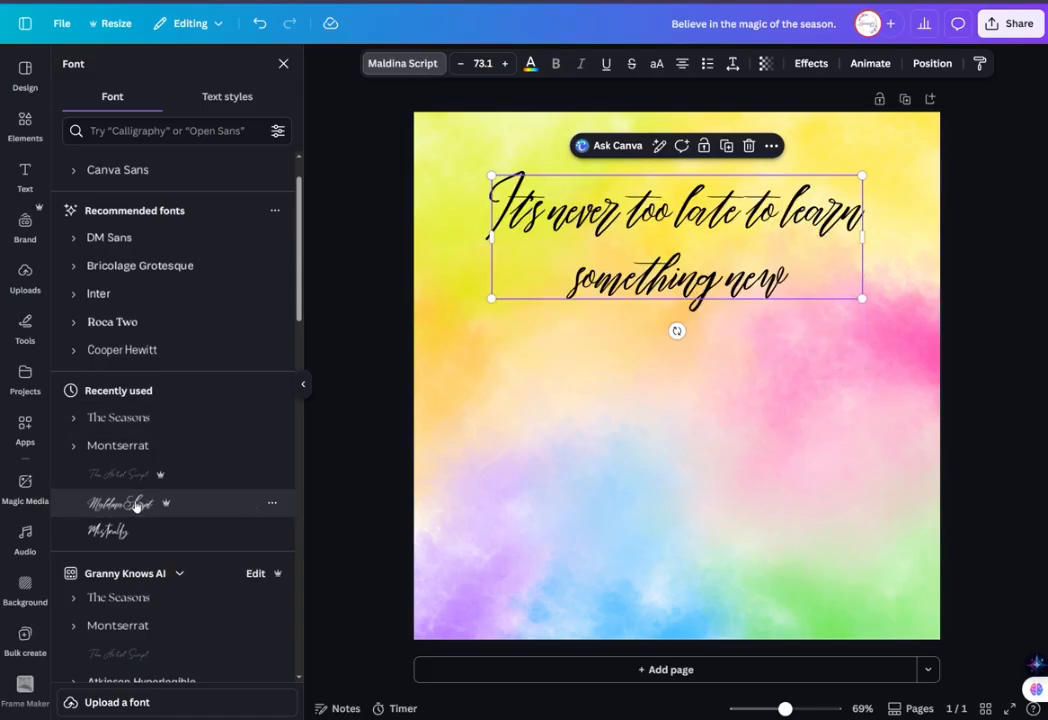
{"action": "left_click", "coordinate": [127, 531]}
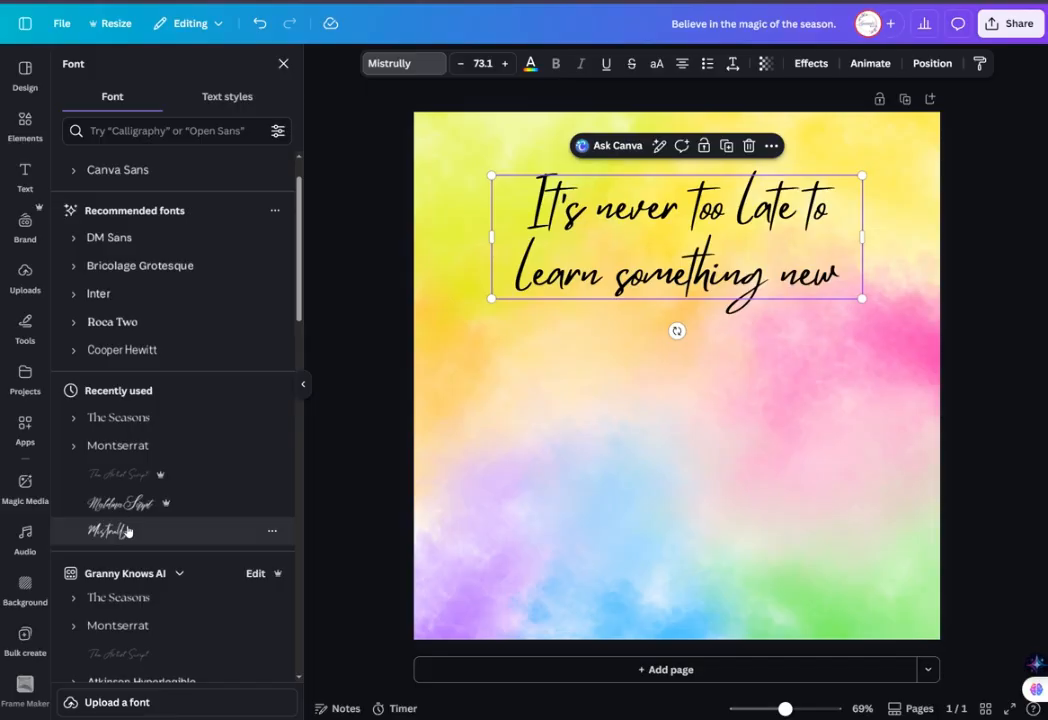
{"action": "left_click", "coordinate": [135, 419]}
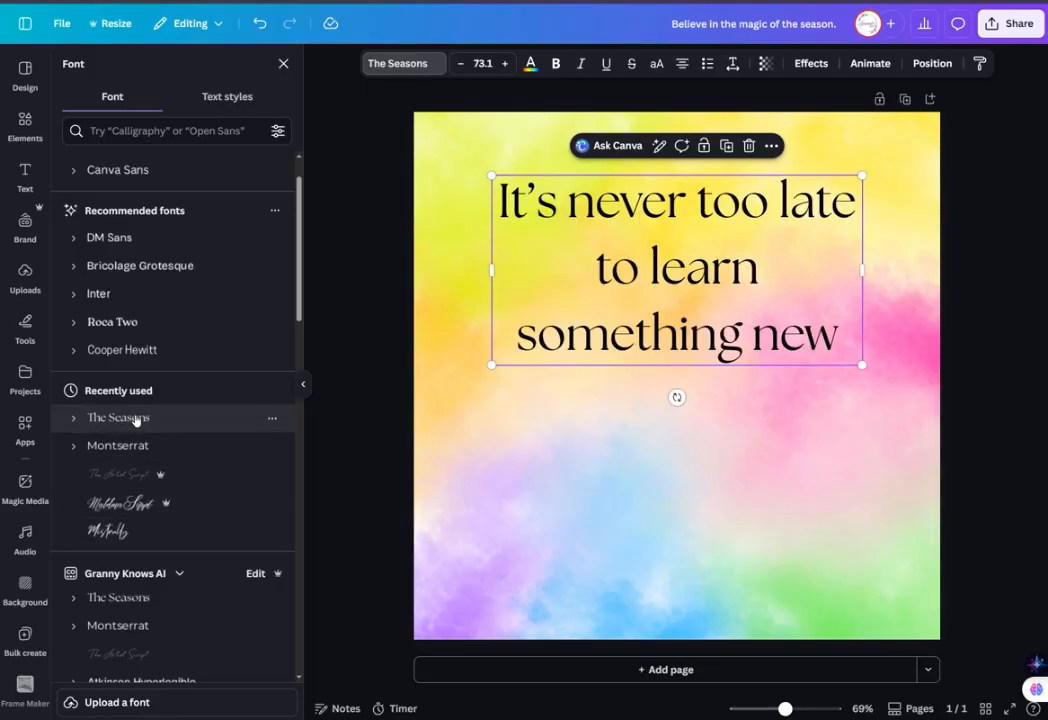
Try the brand fonts Montserrat, Atkinson Hyperlegible and Finger Paint on the quote.
{"action": "scroll", "coordinate": [135, 420], "scroll_direction": "down", "scroll_amount": 3}
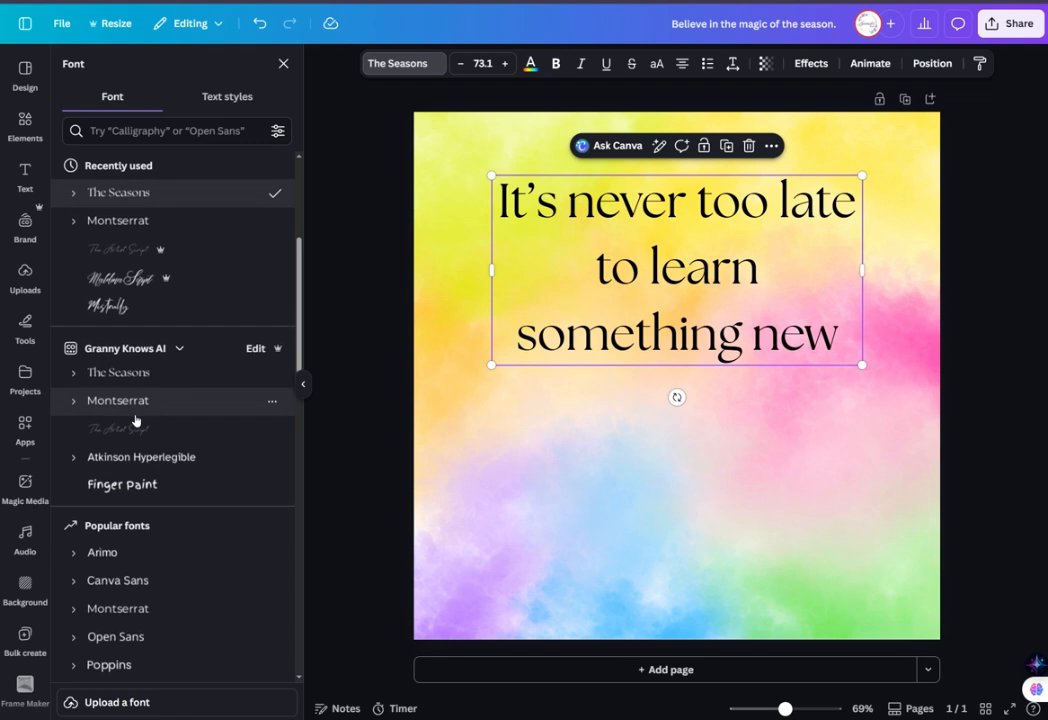
{"action": "left_click", "coordinate": [134, 405]}
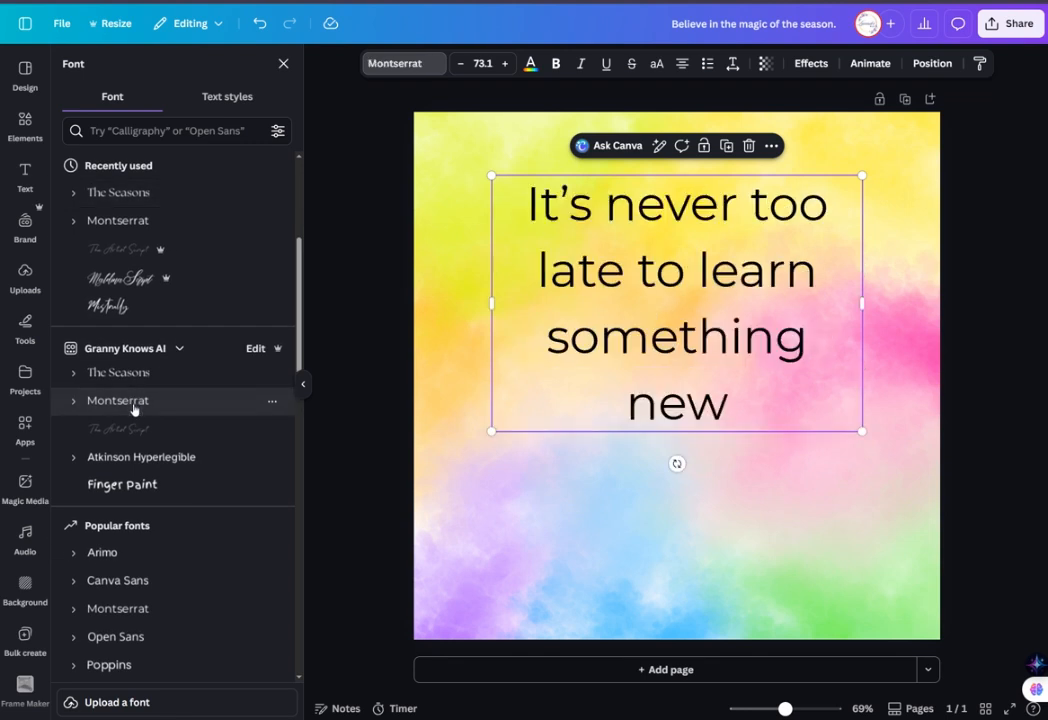
{"action": "left_click", "coordinate": [134, 460]}
{"action": "left_click", "coordinate": [133, 485]}
Try several popular fonts on the quote, set it in DM Sans and browse further fonts.
{"action": "scroll", "coordinate": [140, 460], "scroll_direction": "down", "scroll_amount": 3}
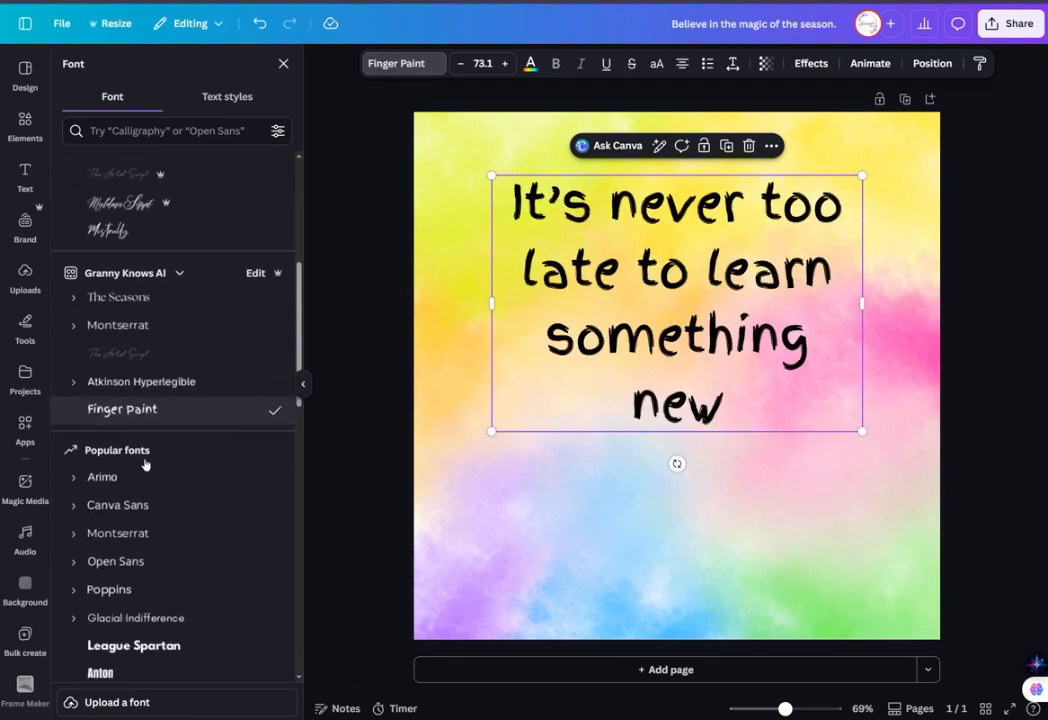
{"action": "left_click", "coordinate": [137, 415]}
{"action": "left_click", "coordinate": [133, 496]}
{"action": "left_click", "coordinate": [133, 548]}
{"action": "scroll", "coordinate": [155, 490], "scroll_direction": "down", "scroll_amount": 5}
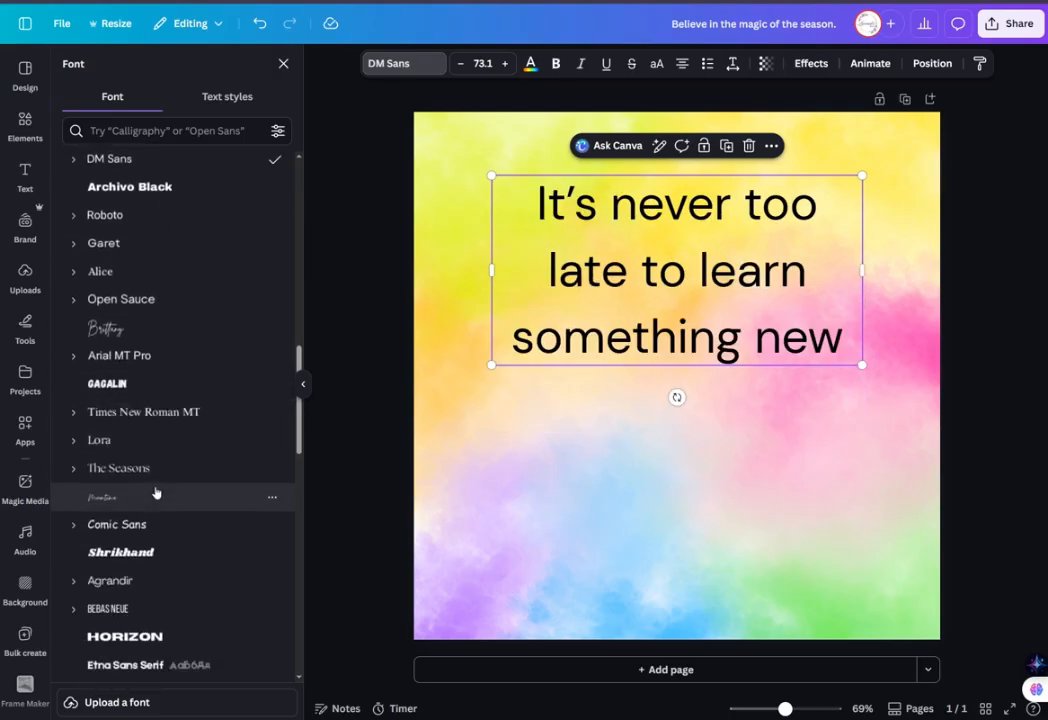
Try the script fonts Brittany and Alex Brush on the quote.
{"action": "left_click", "coordinate": [139, 332]}
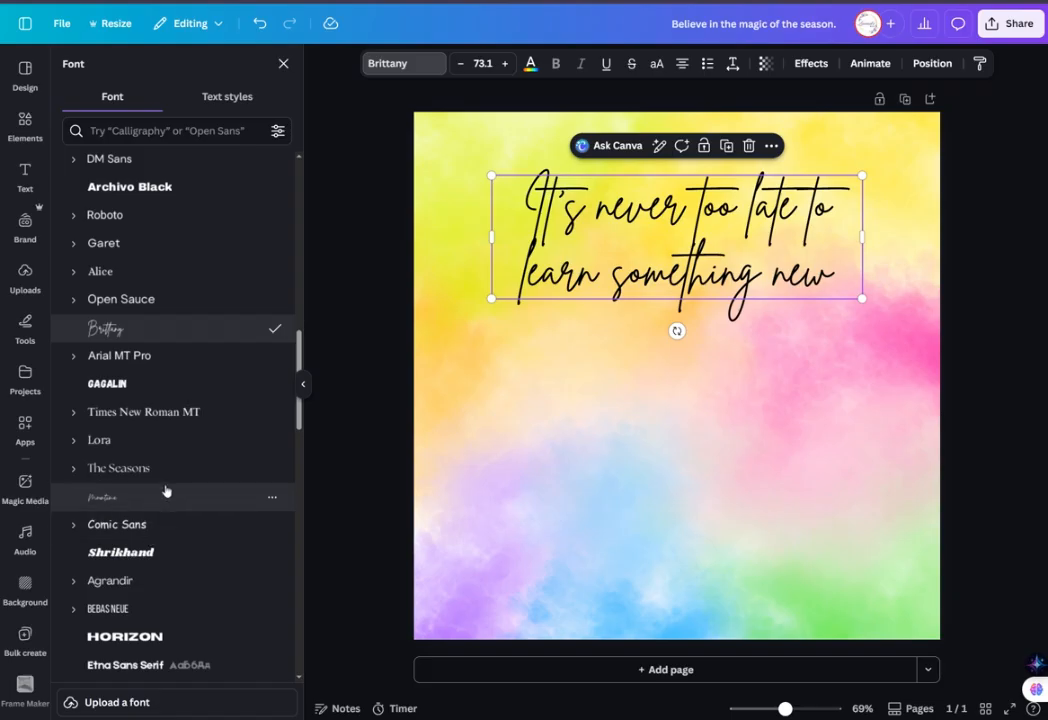
{"action": "scroll", "coordinate": [166, 490], "scroll_direction": "down", "scroll_amount": 7}
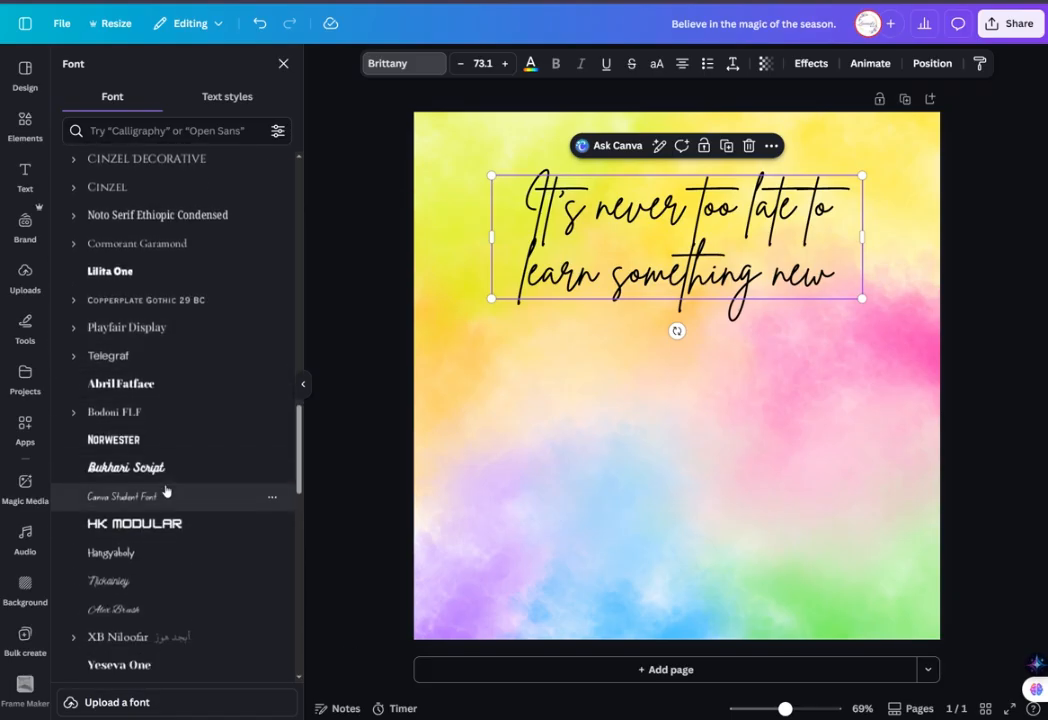
{"action": "scroll", "coordinate": [166, 490], "scroll_direction": "down", "scroll_amount": 2}
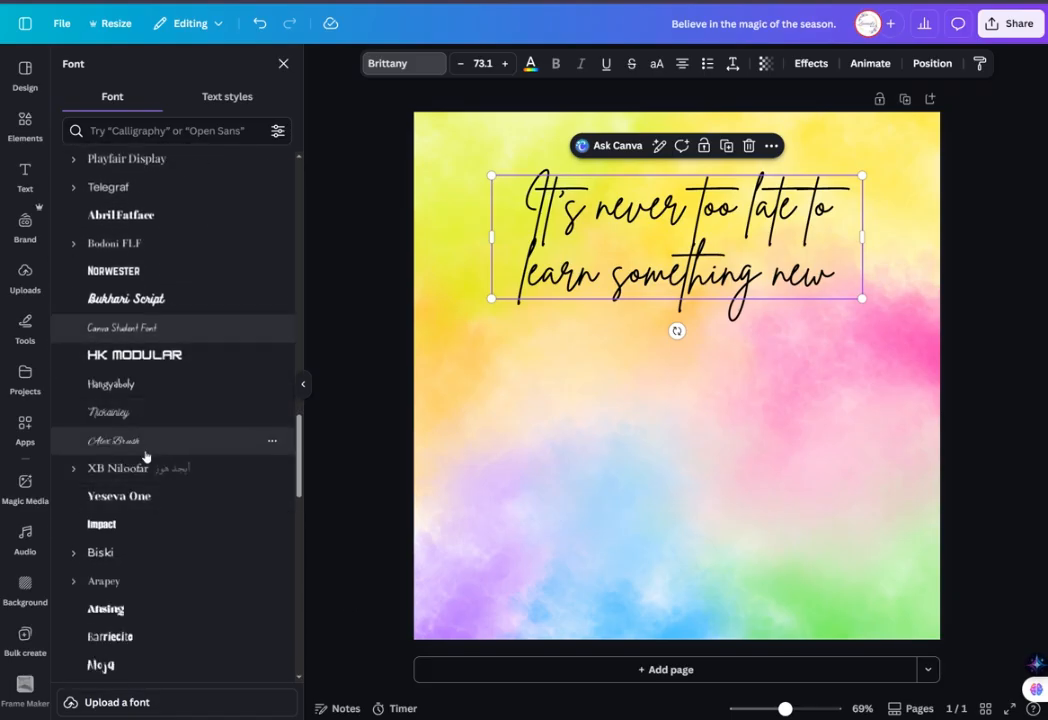
{"action": "left_click", "coordinate": [146, 450]}
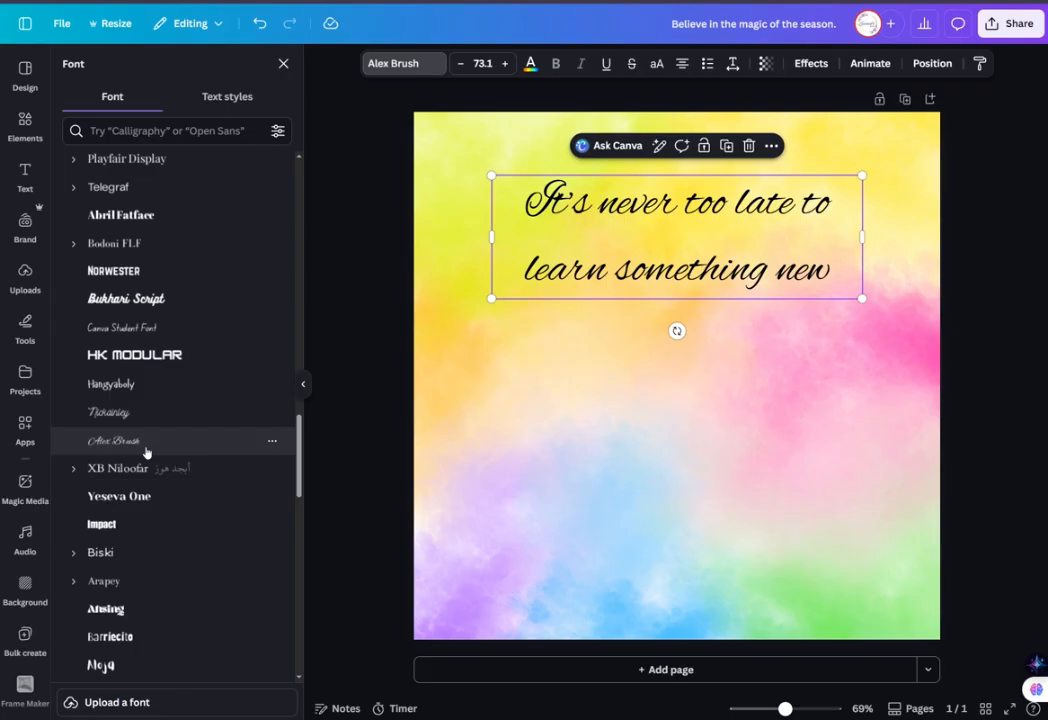
Set the quote in the Apricots font and move the text box slightly higher on the page.
{"action": "scroll", "coordinate": [159, 433], "scroll_direction": "down", "scroll_amount": 2}
{"action": "scroll", "coordinate": [159, 433], "scroll_direction": "down", "scroll_amount": 2}
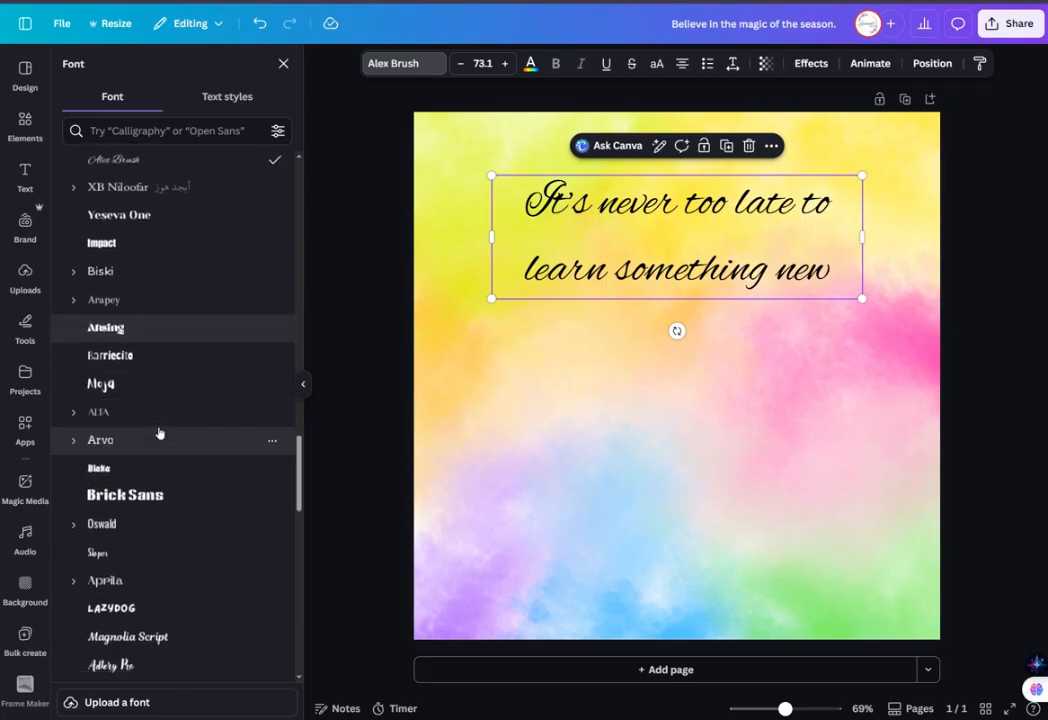
{"action": "scroll", "coordinate": [159, 433], "scroll_direction": "down", "scroll_amount": 3}
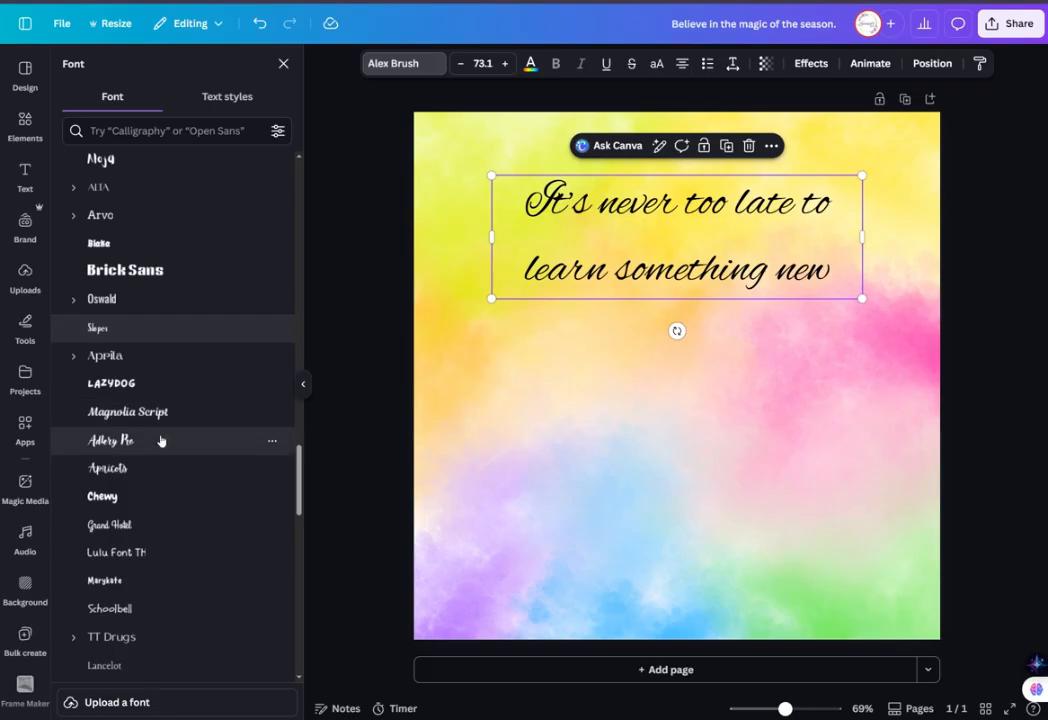
{"action": "left_click", "coordinate": [133, 479]}
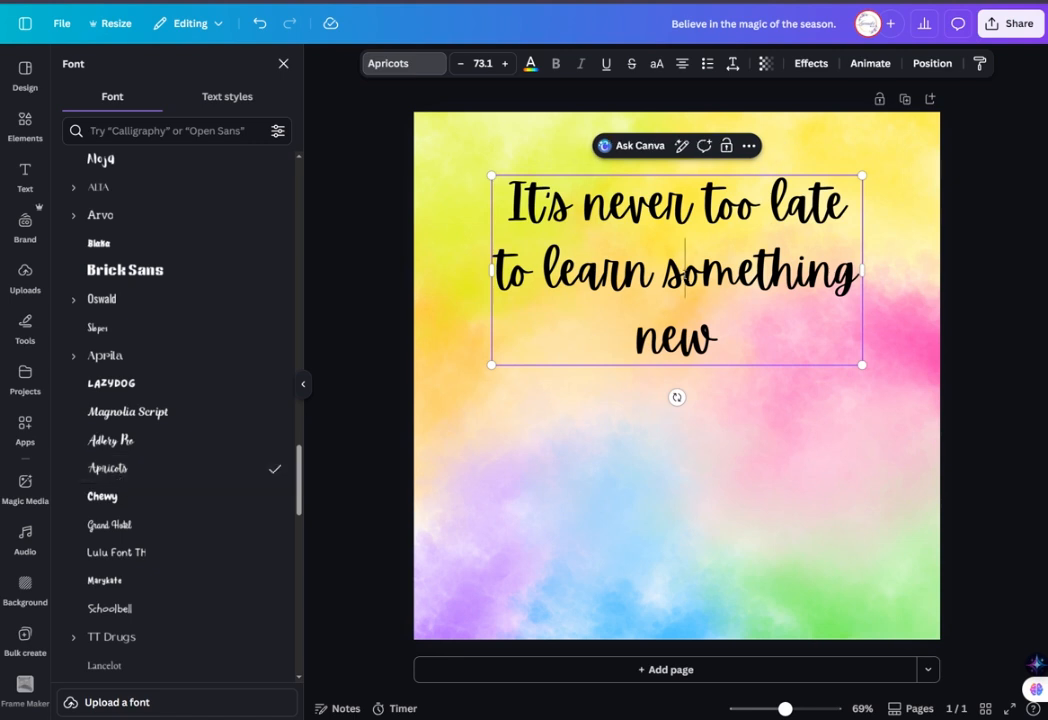
{"action": "left_click", "coordinate": [704, 372]}
{"action": "left_click_drag", "start_coordinate": [692, 335], "coordinate": [698, 312]}
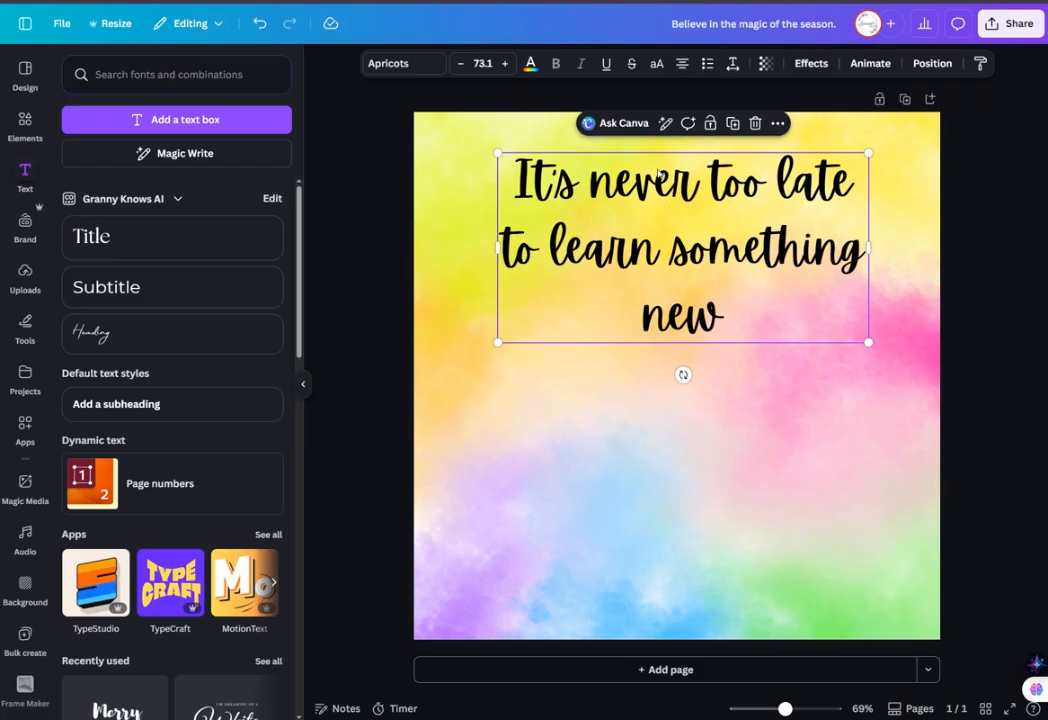
Try the pink, pale peach, yellow and light blue colours taken from the background photo on the quote text.
{"action": "left_click", "coordinate": [530, 66]}
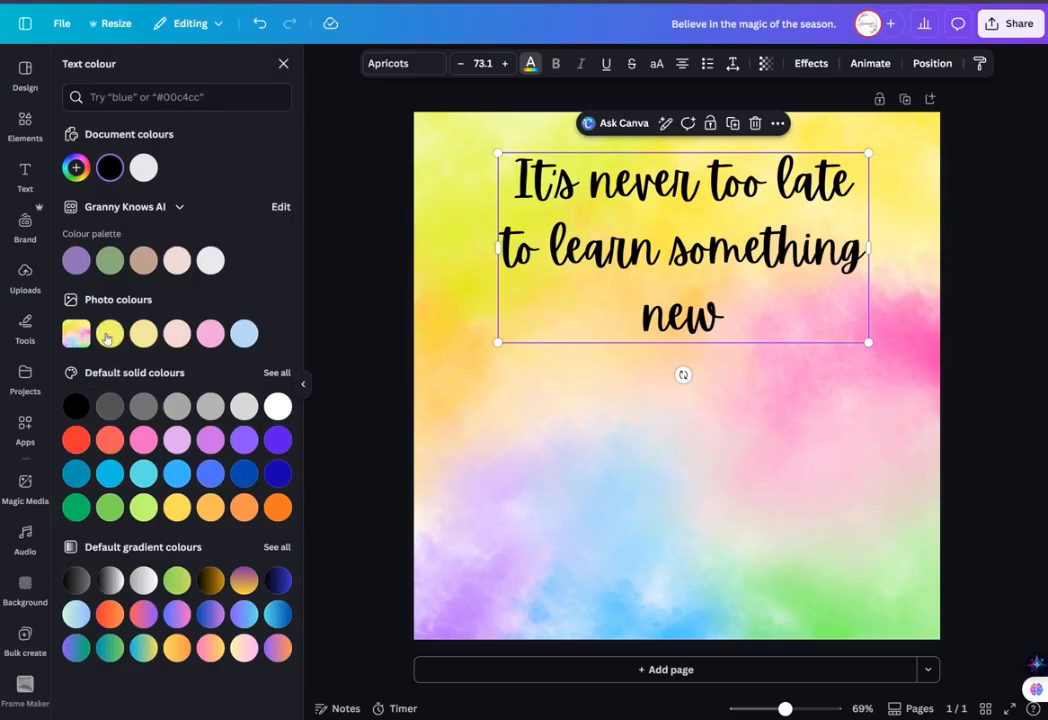
{"action": "left_click", "coordinate": [211, 334]}
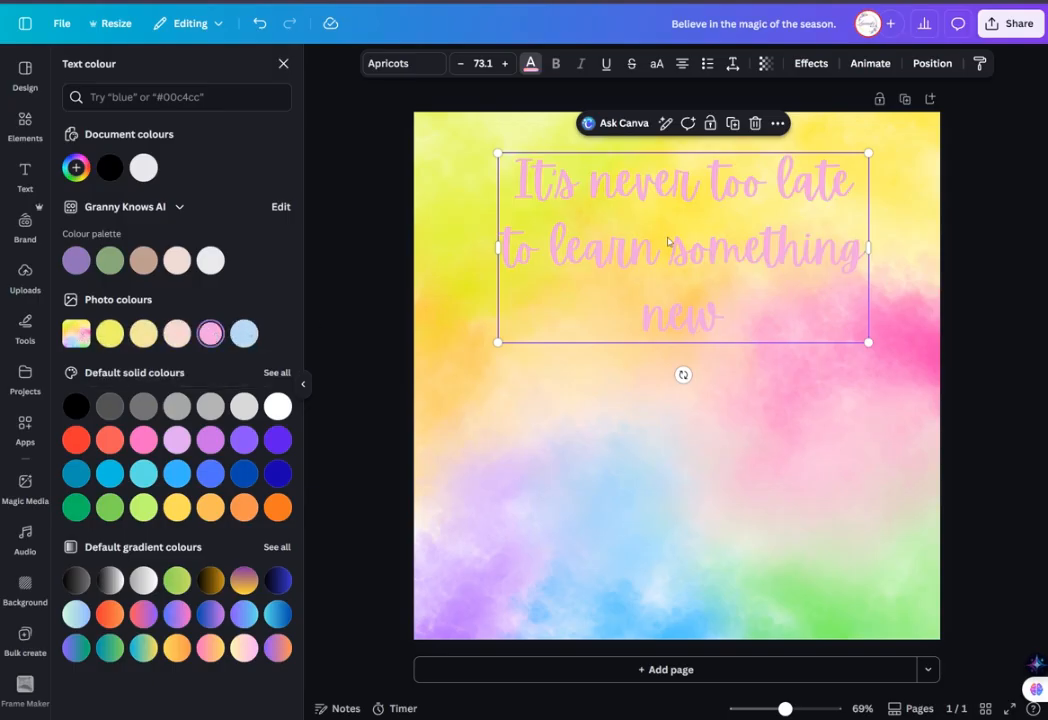
{"action": "left_click", "coordinate": [176, 334]}
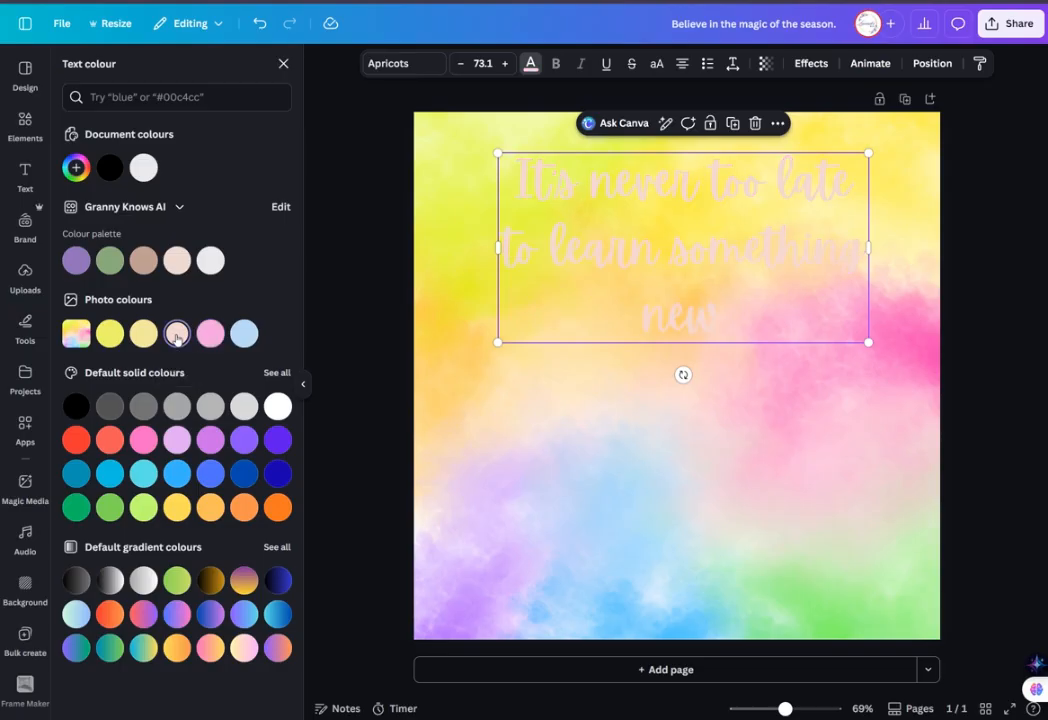
{"action": "left_click", "coordinate": [110, 334]}
{"action": "left_click", "coordinate": [237, 337]}
Colour the quote with the photo's pink, deepen it to the custom magenta #A6117F and deselect the text.
{"action": "left_click", "coordinate": [211, 338]}
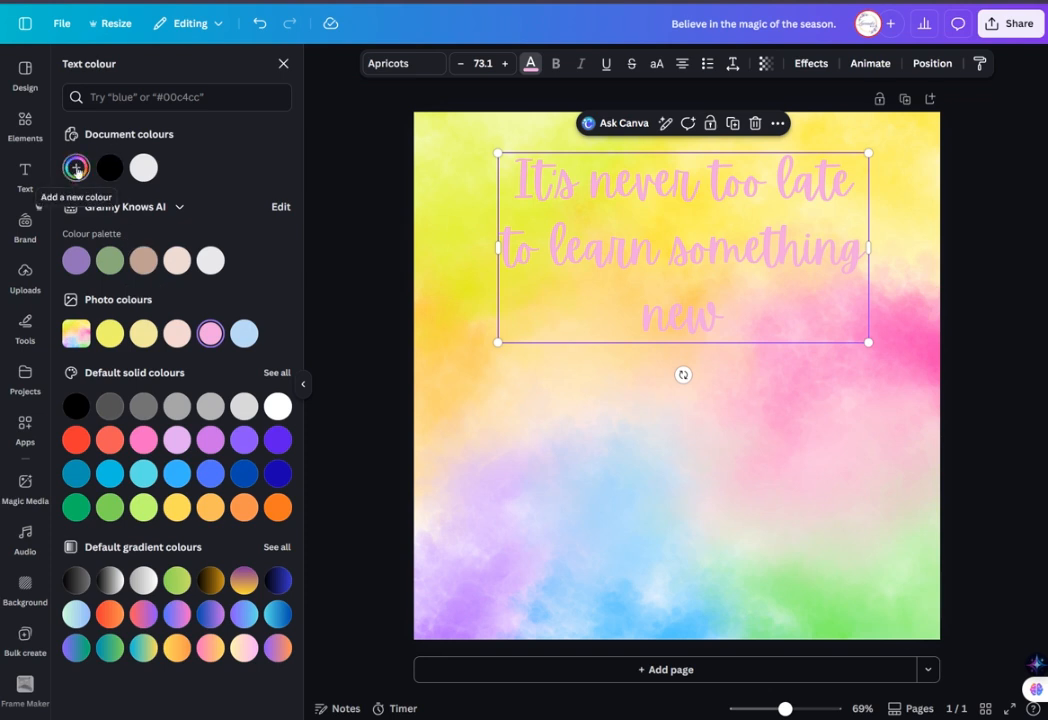
{"action": "left_click", "coordinate": [78, 168]}
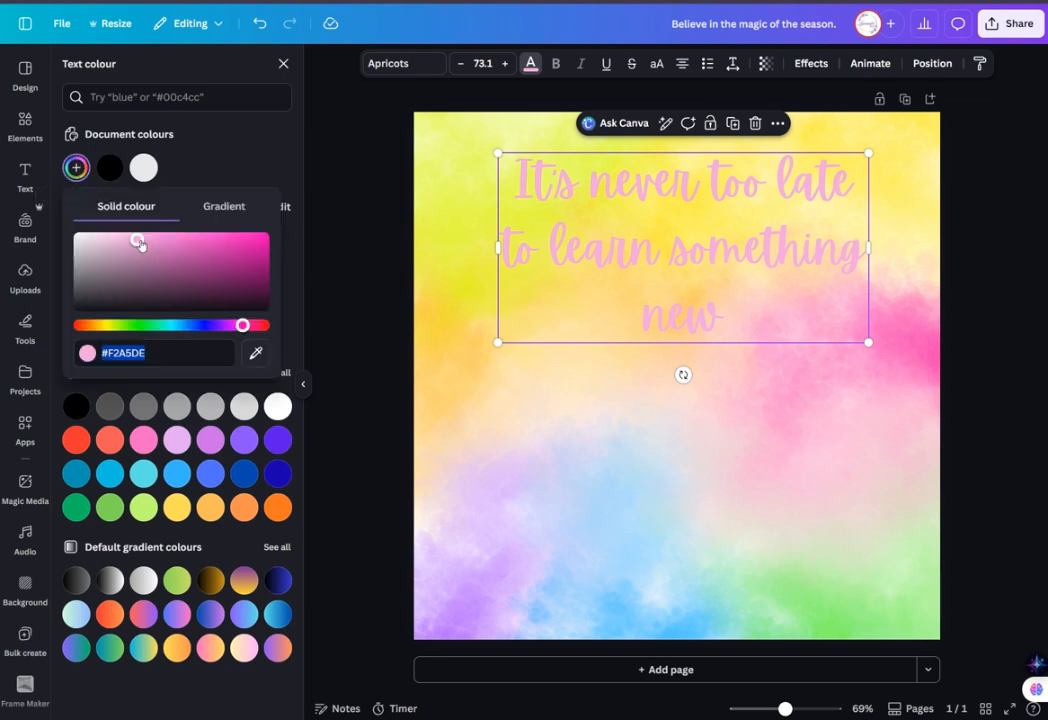
{"action": "left_click_drag", "start_coordinate": [137, 241], "coordinate": [246, 261]}
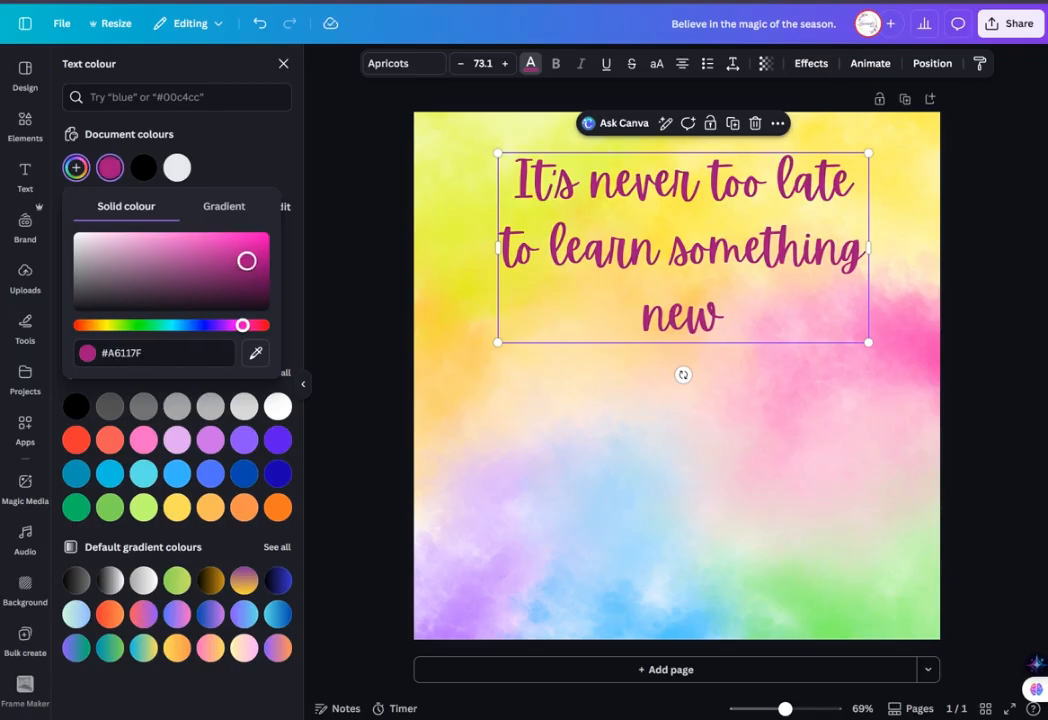
{"action": "key", "text": "Escape"}
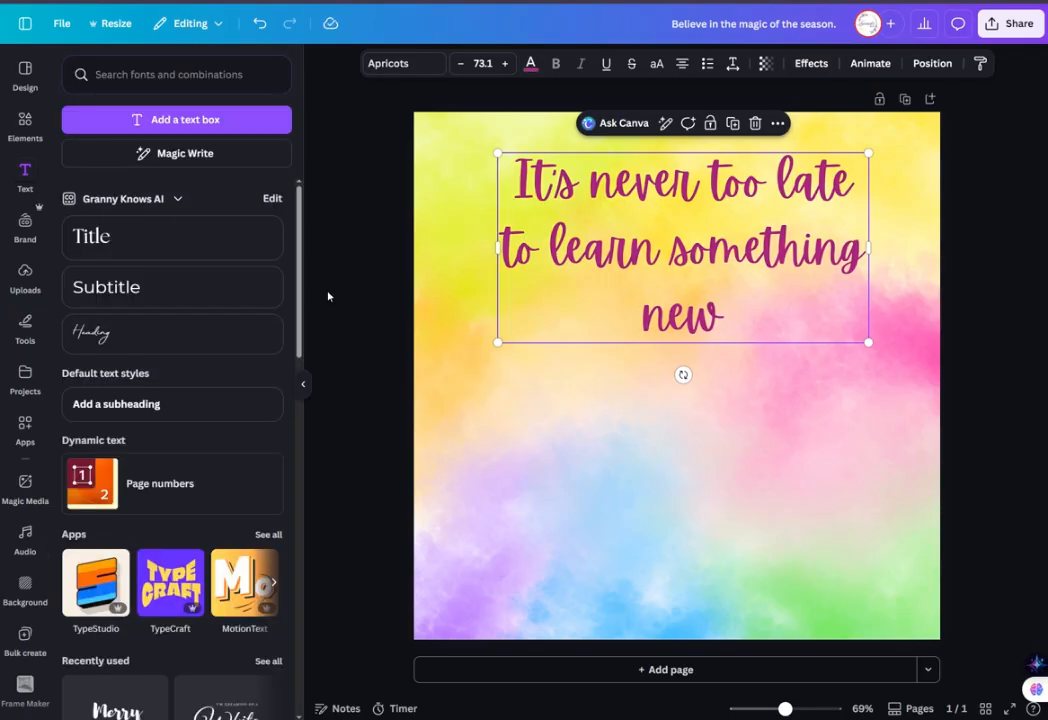
{"action": "left_click", "coordinate": [726, 480]}
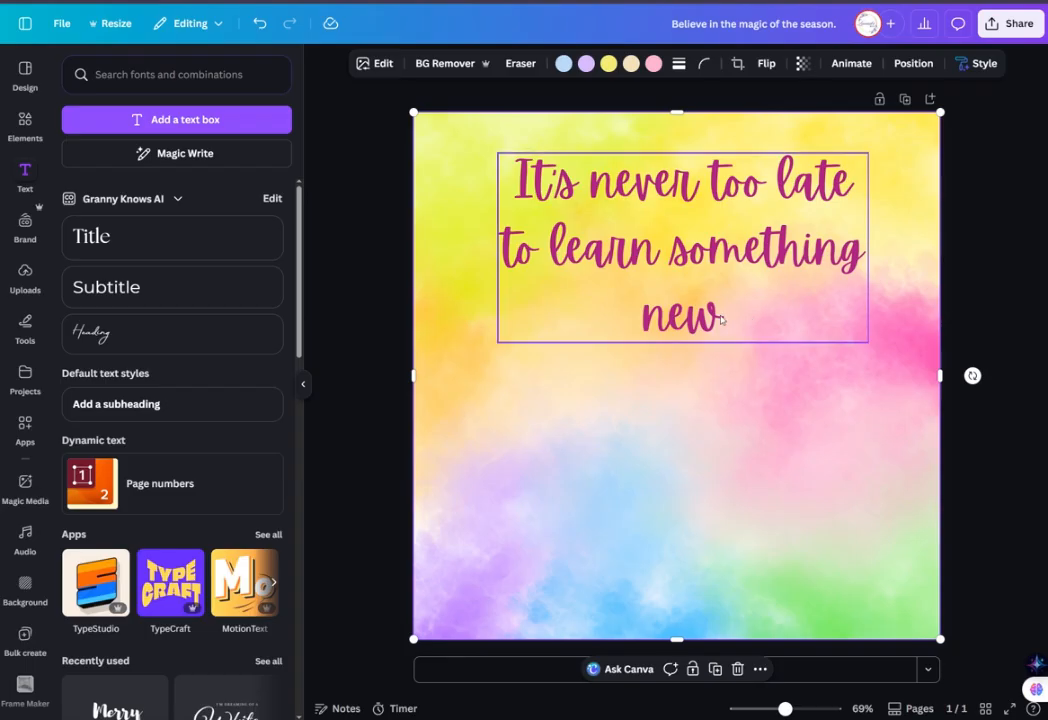
Replace the previous graphics search in the elements library with a search for "flowers".
{"action": "left_click", "coordinate": [25, 122]}
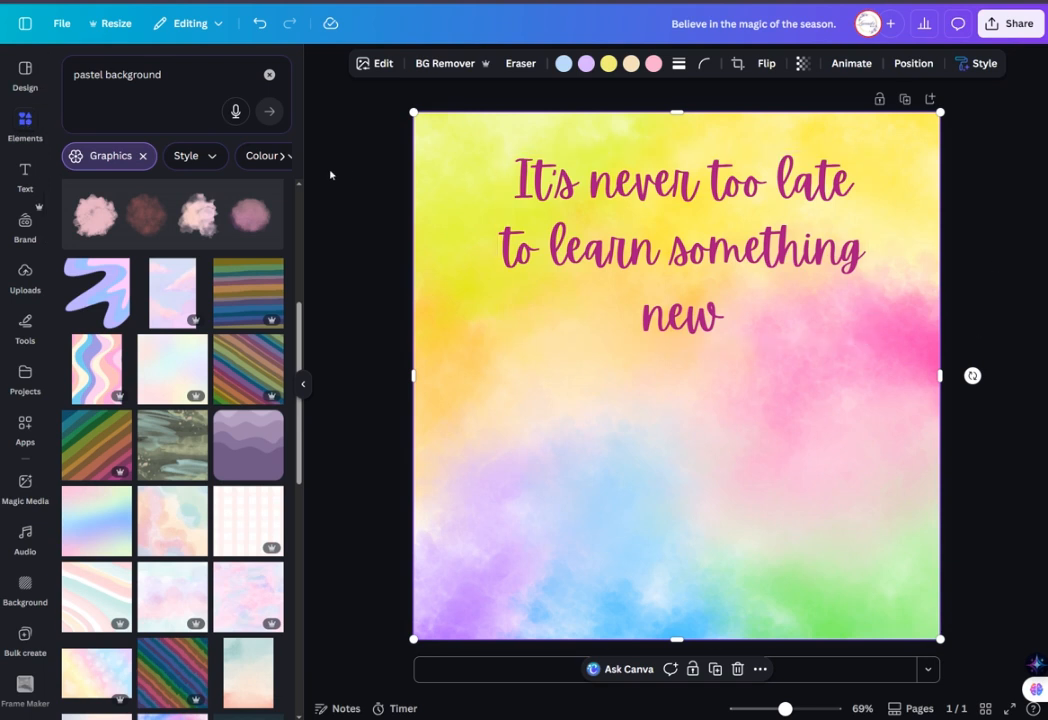
{"action": "left_click", "coordinate": [172, 76]}
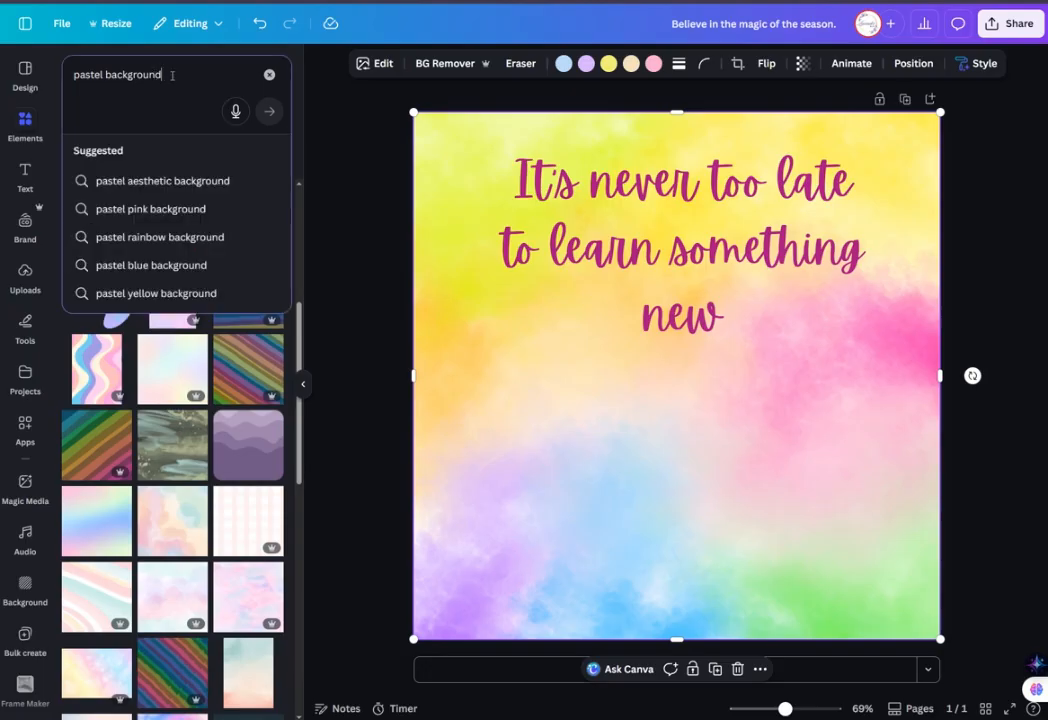
{"action": "left_click_drag", "start_coordinate": [170, 74], "coordinate": [71, 74]}
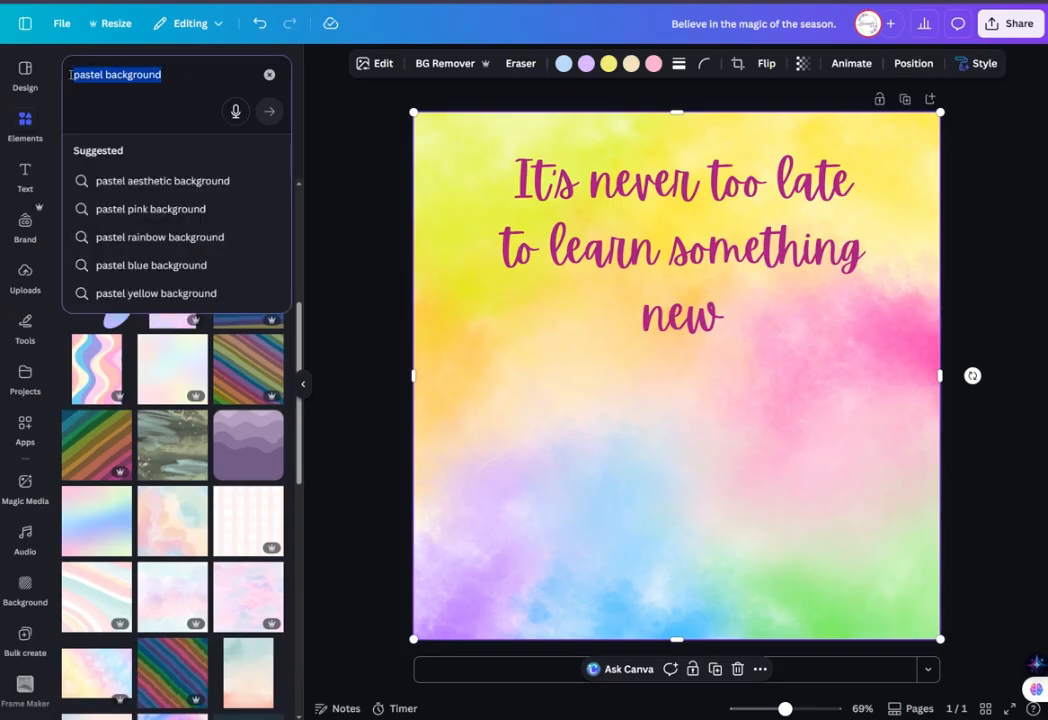
{"action": "type", "text": "flow"}
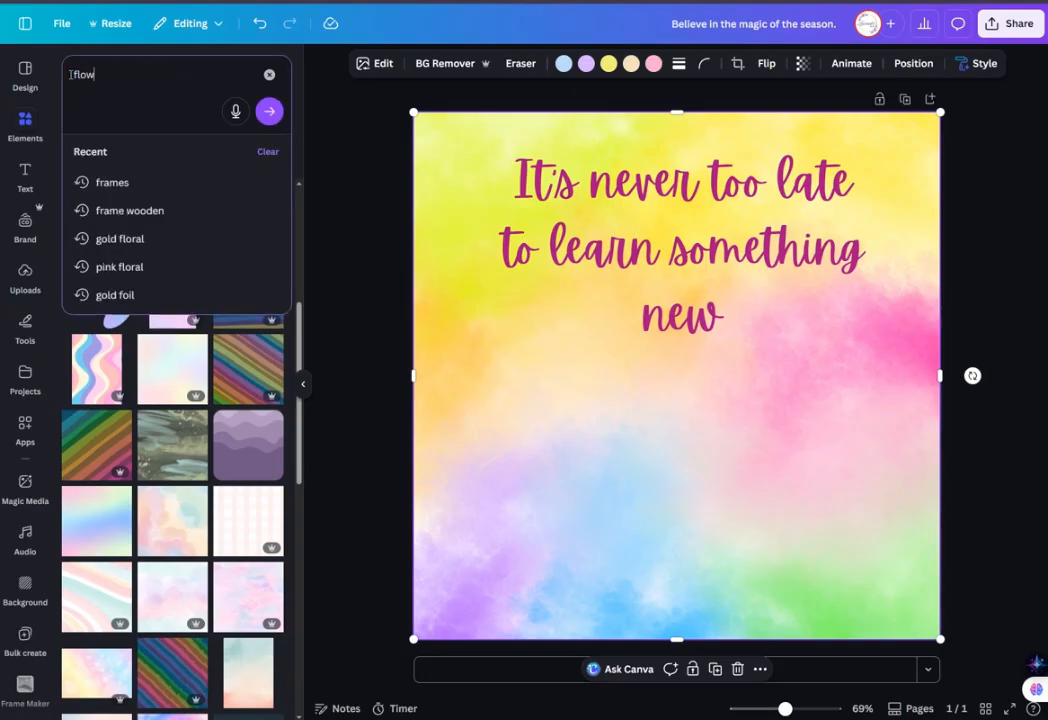
{"action": "type", "text": "er"}
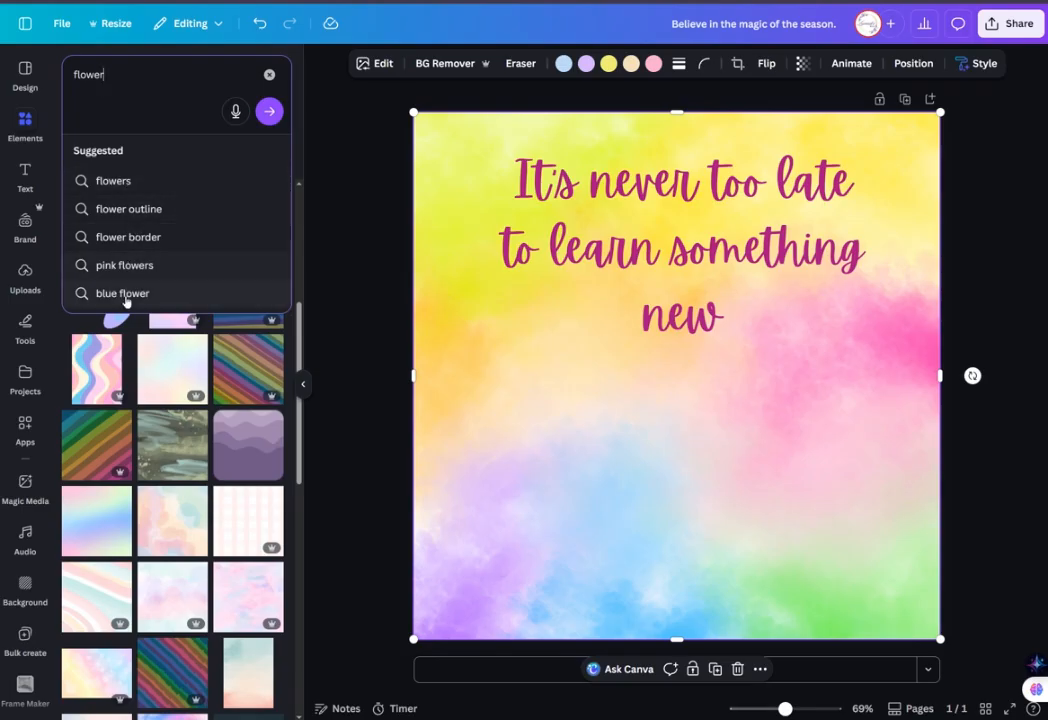
{"action": "left_click", "coordinate": [122, 183]}
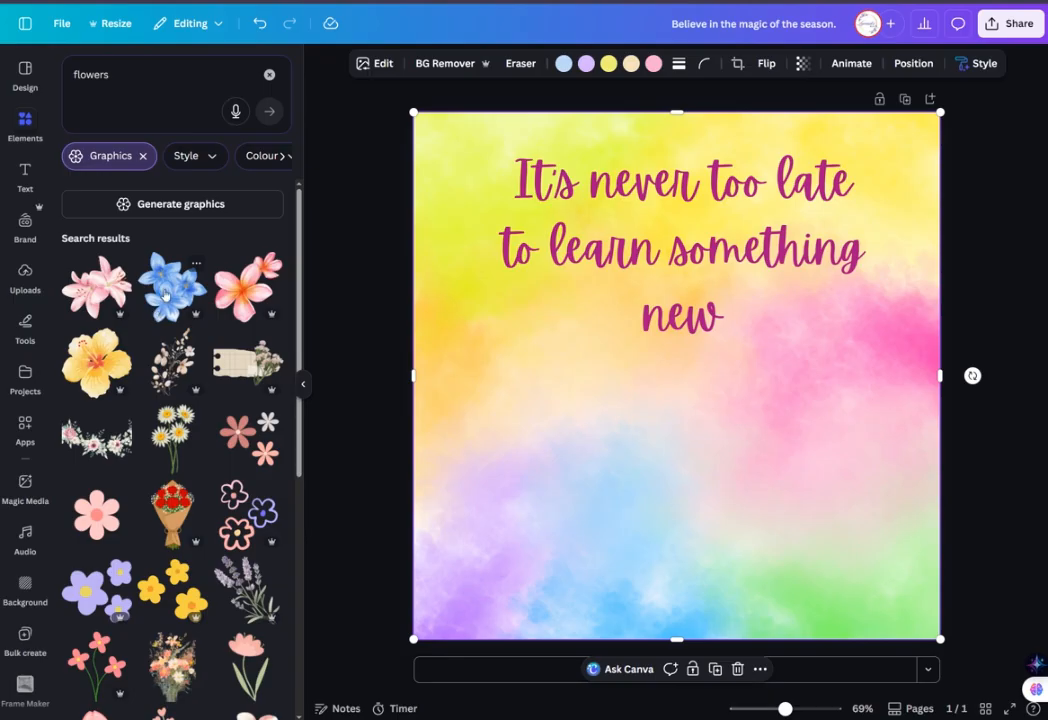
Try the three-stemmed coral flower graphic below the quote and delete it from the page.
{"action": "scroll", "coordinate": [166, 296], "scroll_direction": "down", "scroll_amount": 3}
{"action": "scroll", "coordinate": [166, 296], "scroll_direction": "down", "scroll_amount": 2}
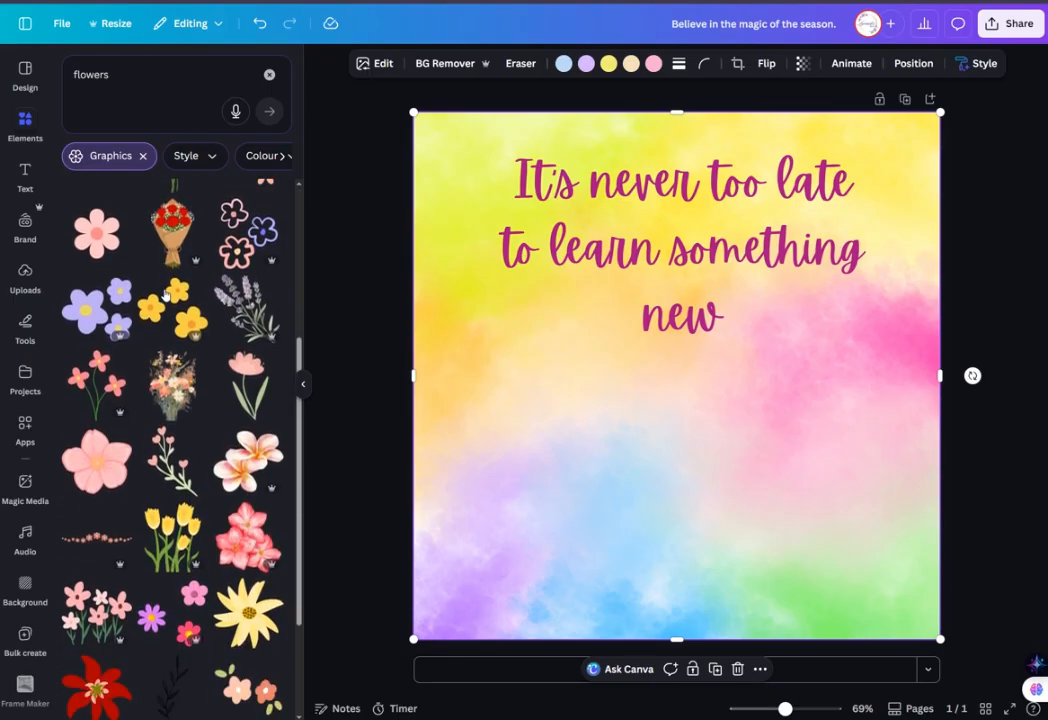
{"action": "scroll", "coordinate": [166, 296], "scroll_direction": "down", "scroll_amount": 1}
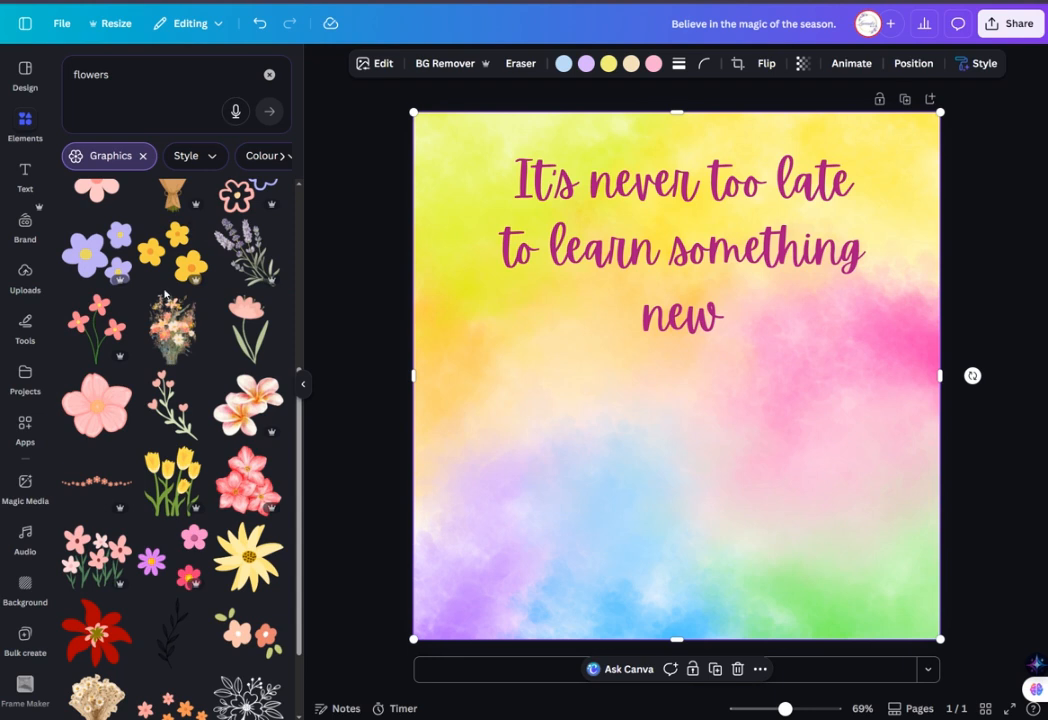
{"action": "left_click", "coordinate": [97, 320]}
{"action": "left_click_drag", "start_coordinate": [635, 374], "coordinate": [637, 461]}
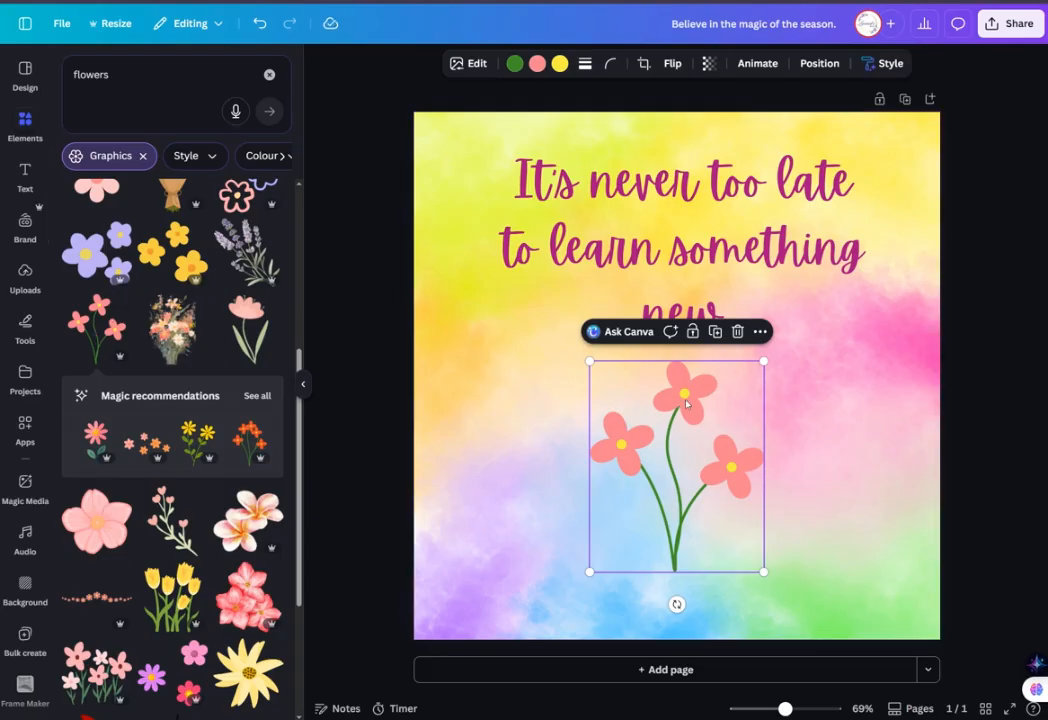
{"action": "left_click", "coordinate": [737, 331]}
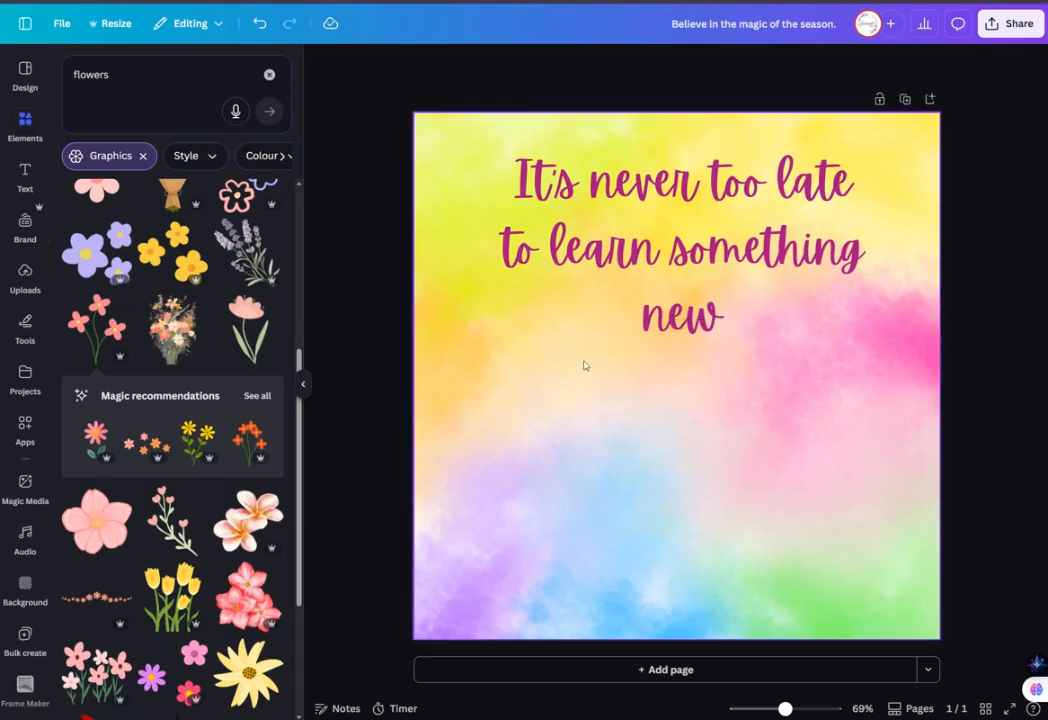
Try the yellow tulips graphic below the quote, adjust its size and delete it from the page.
{"action": "scroll", "coordinate": [167, 322], "scroll_direction": "down", "scroll_amount": 4}
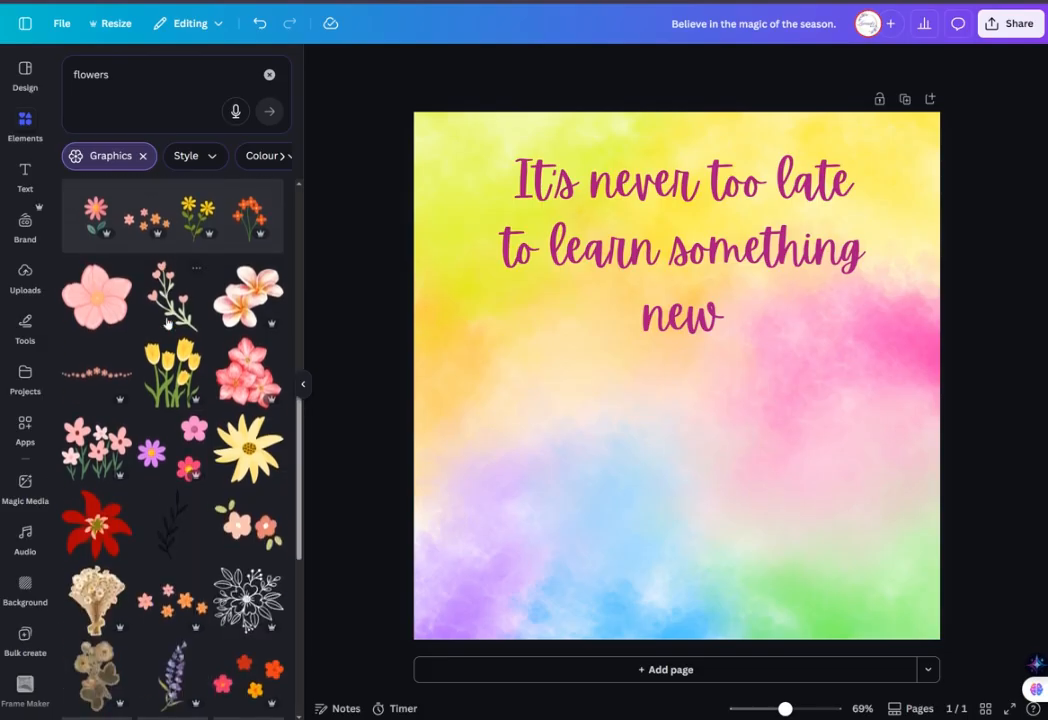
{"action": "scroll", "coordinate": [168, 323], "scroll_direction": "up", "scroll_amount": 1}
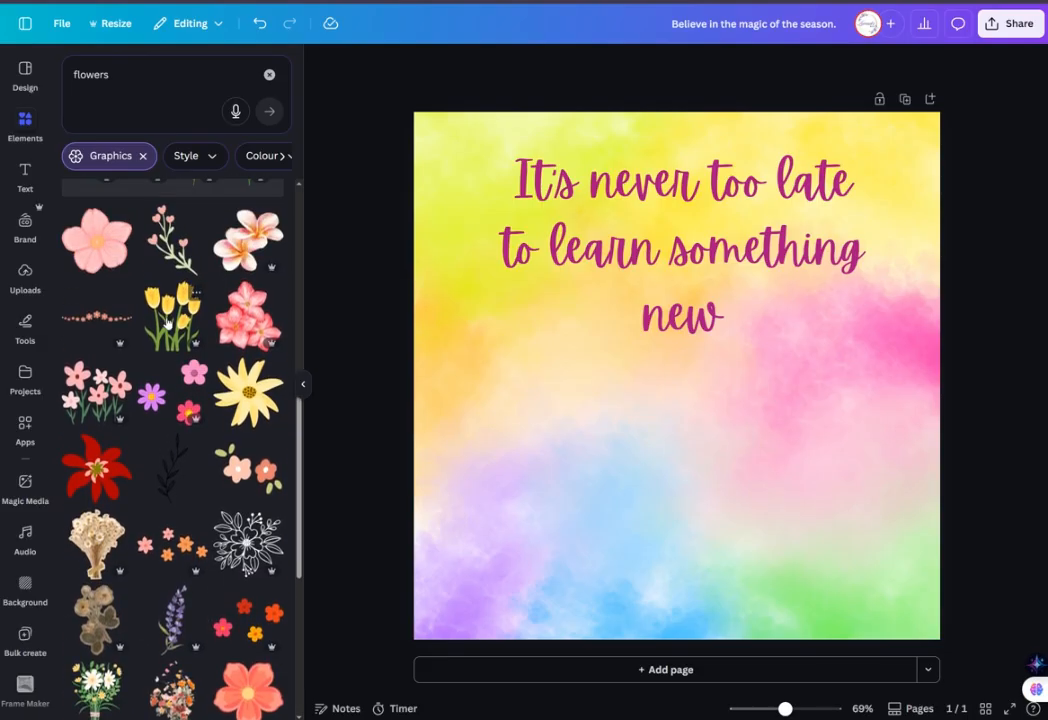
{"action": "left_click", "coordinate": [182, 328]}
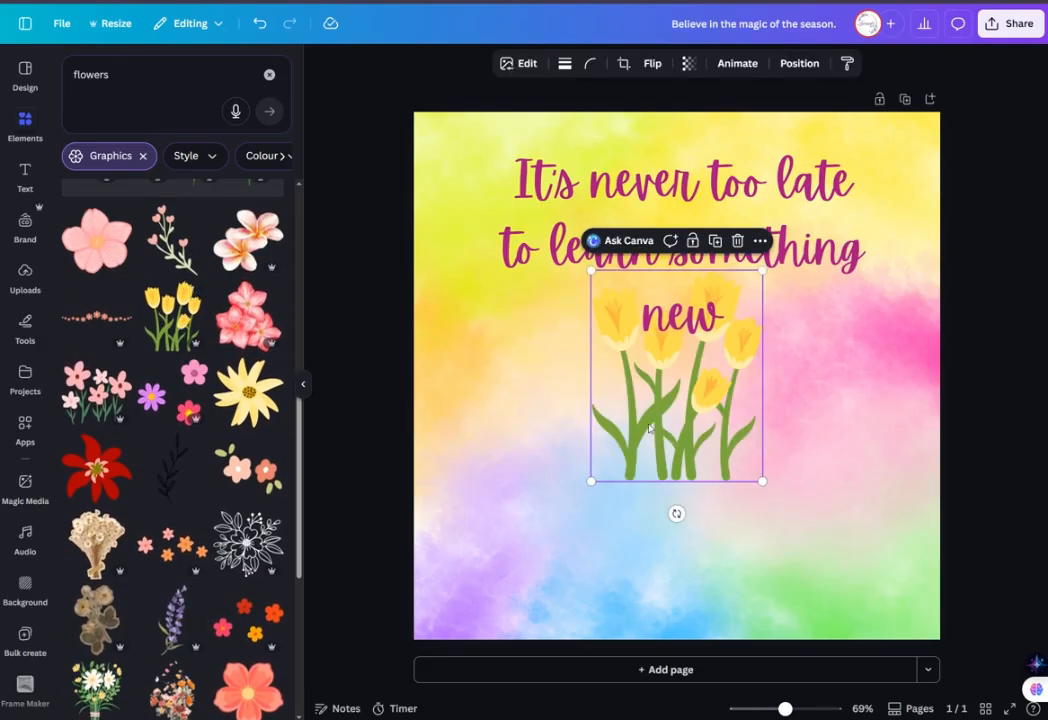
{"action": "left_click_drag", "start_coordinate": [673, 355], "coordinate": [663, 462]}
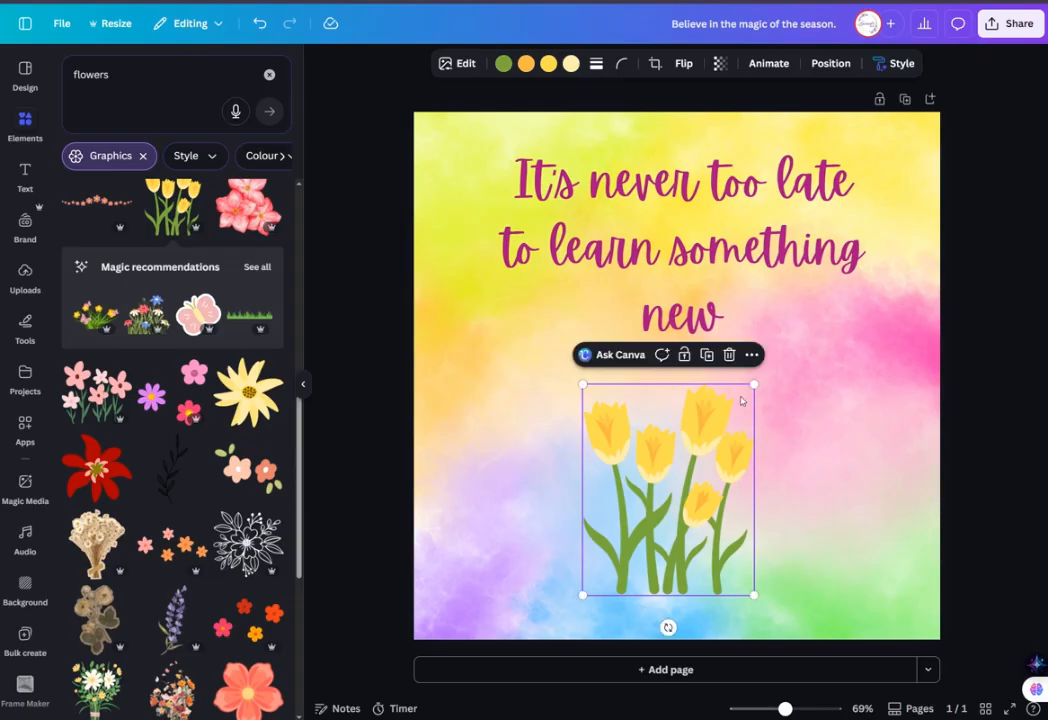
{"action": "left_click_drag", "start_coordinate": [754, 384], "coordinate": [725, 398]}
{"action": "left_click", "coordinate": [826, 405]}
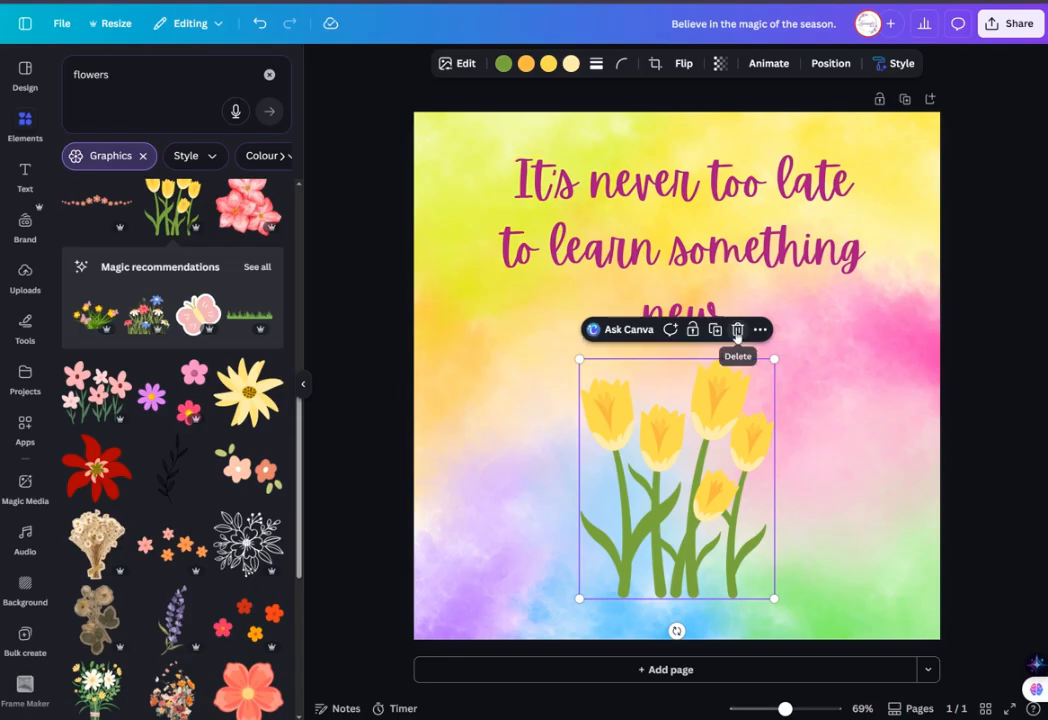
{"action": "left_click", "coordinate": [737, 330]}
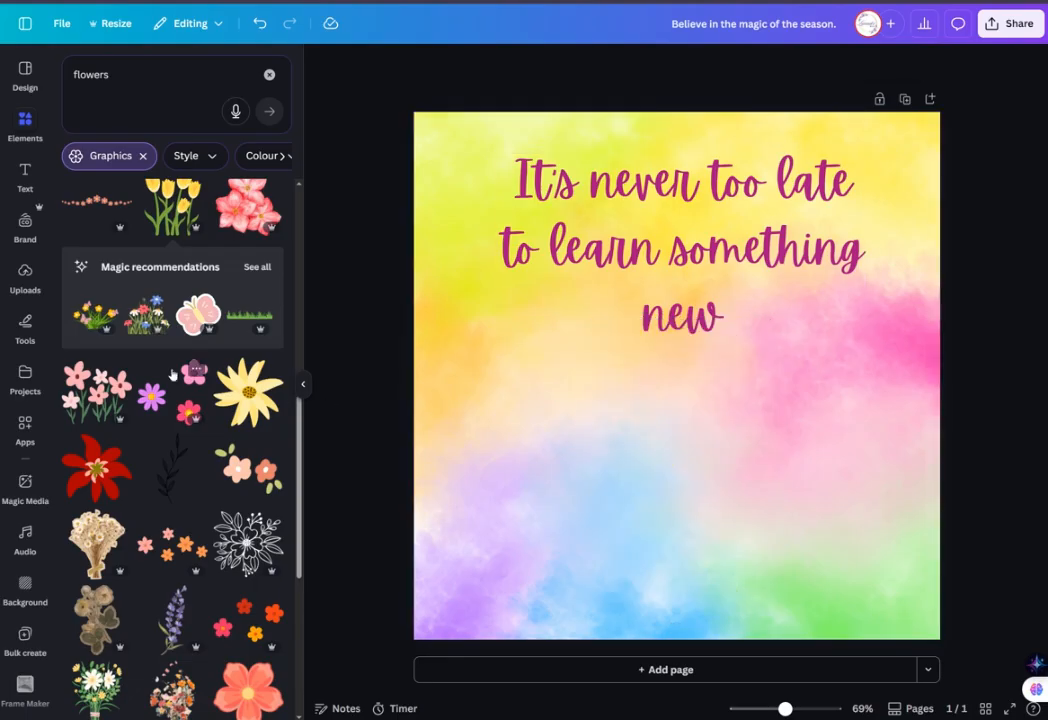
Browse the flower graphics for one that suits the empty area below the quote.
{"action": "scroll", "coordinate": [172, 375], "scroll_direction": "down", "scroll_amount": 5}
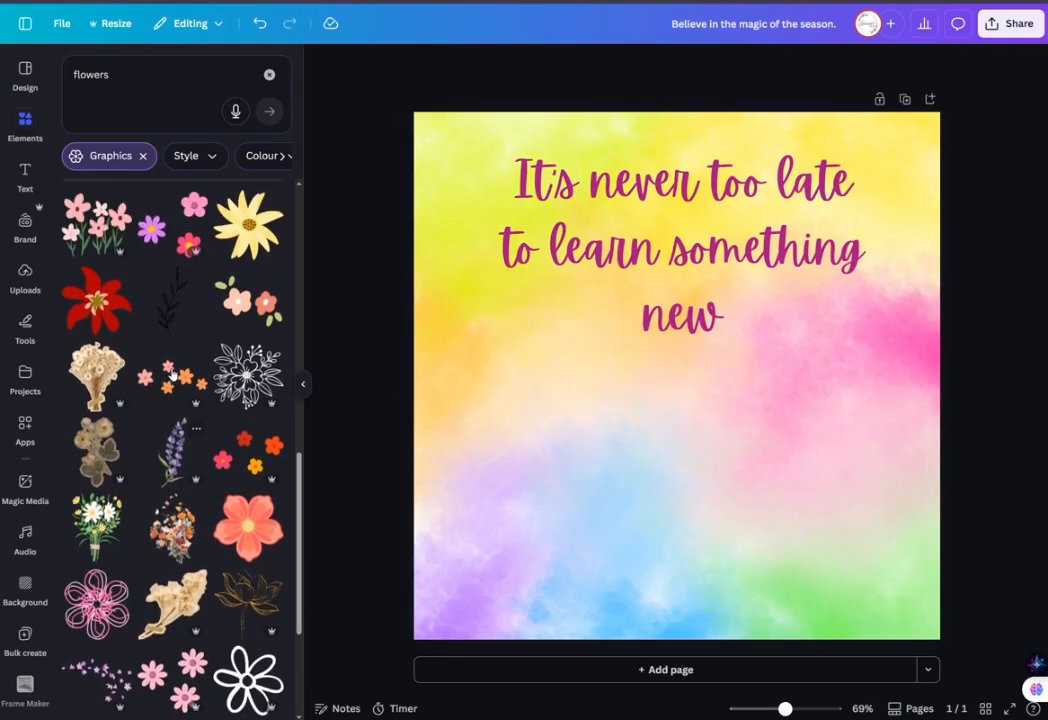
{"action": "scroll", "coordinate": [172, 375], "scroll_direction": "up", "scroll_amount": 10}
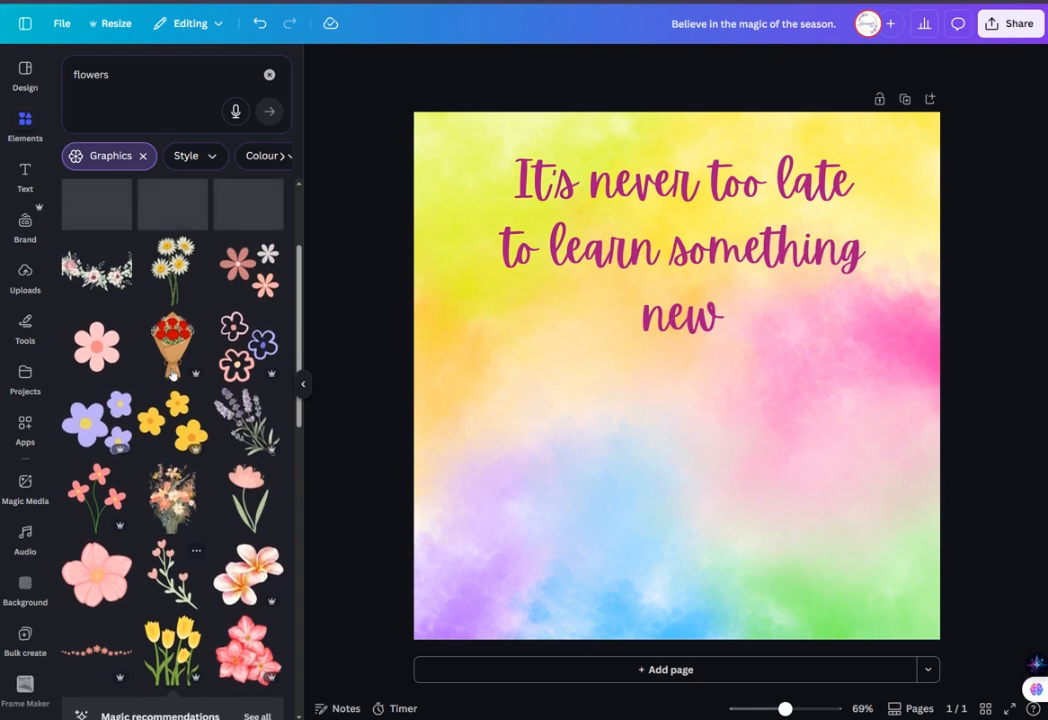
{"action": "scroll", "coordinate": [172, 375], "scroll_direction": "down", "scroll_amount": 5}
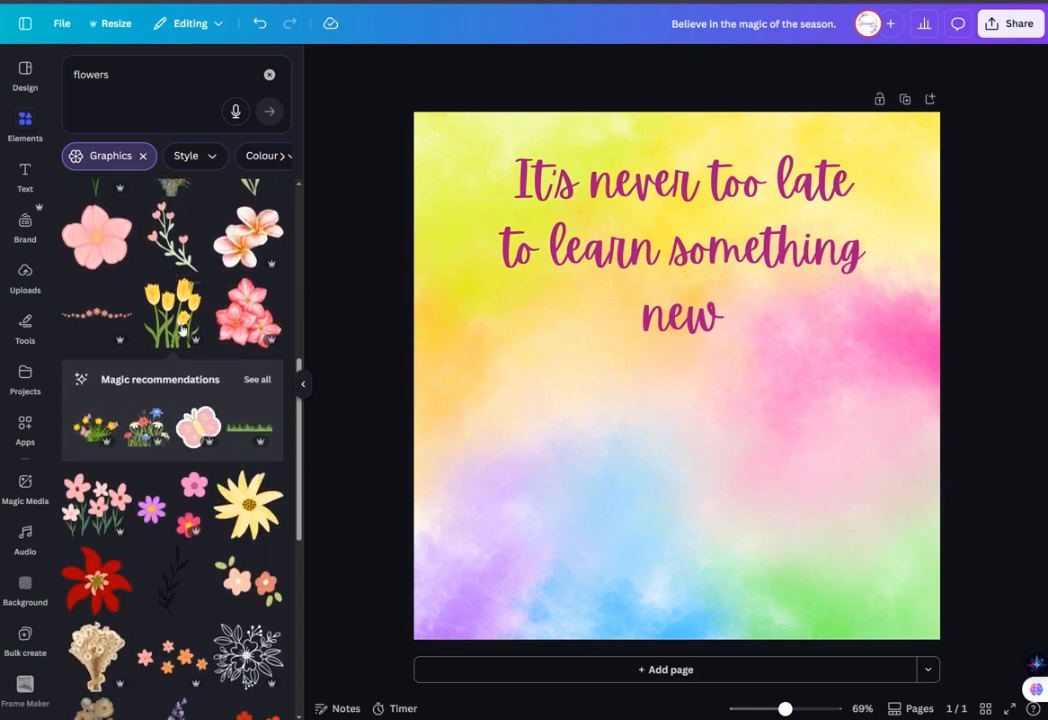
{"action": "scroll", "coordinate": [181, 331], "scroll_direction": "down", "scroll_amount": 5}
{"action": "scroll", "coordinate": [181, 303], "scroll_direction": "down", "scroll_amount": 5}
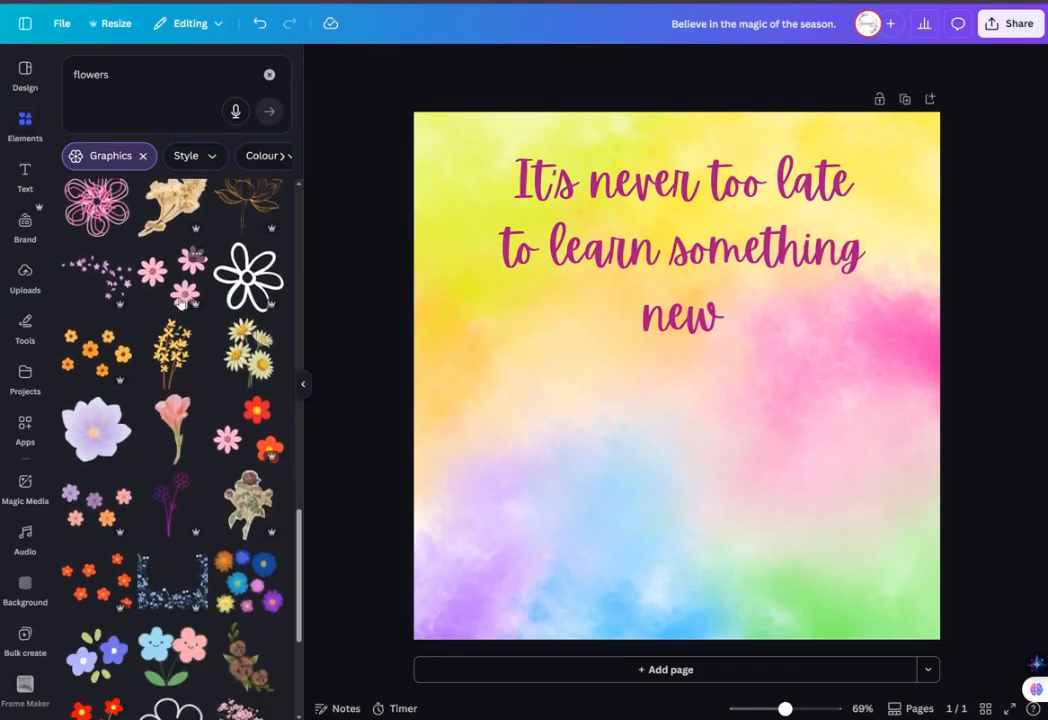
{"action": "scroll", "coordinate": [181, 303], "scroll_direction": "down", "scroll_amount": 2}
{"action": "scroll", "coordinate": [181, 303], "scroll_direction": "down", "scroll_amount": 5}
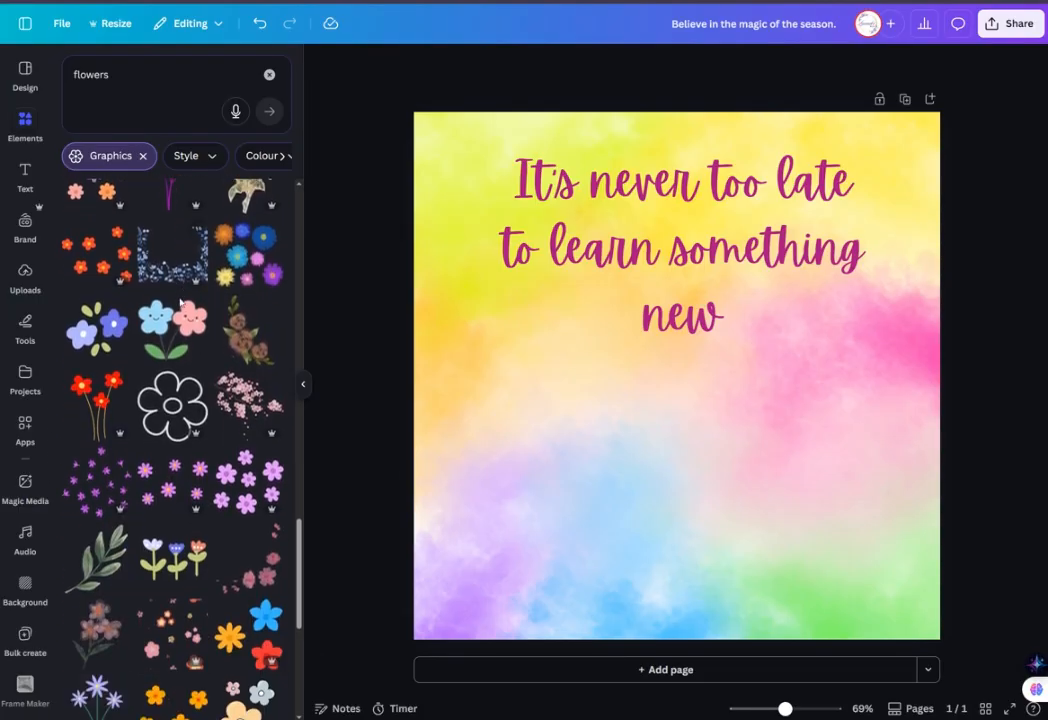
{"action": "scroll", "coordinate": [181, 303], "scroll_direction": "down", "scroll_amount": 8}
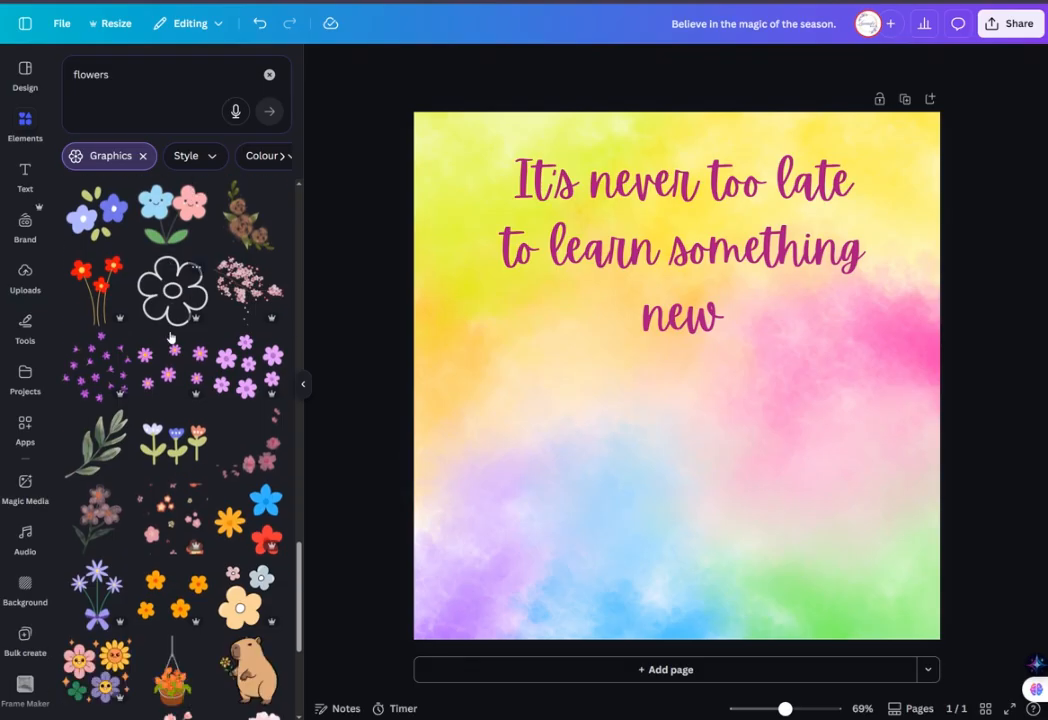
{"action": "scroll", "coordinate": [170, 338], "scroll_direction": "down", "scroll_amount": 5}
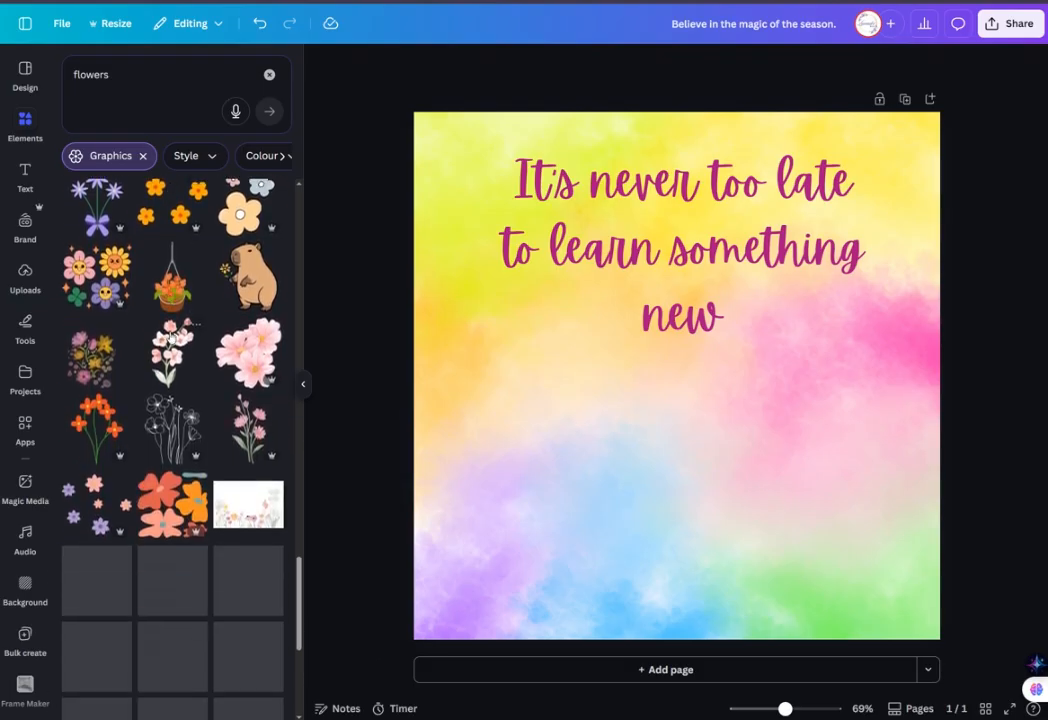
{"action": "scroll", "coordinate": [170, 338], "scroll_direction": "down", "scroll_amount": 8}
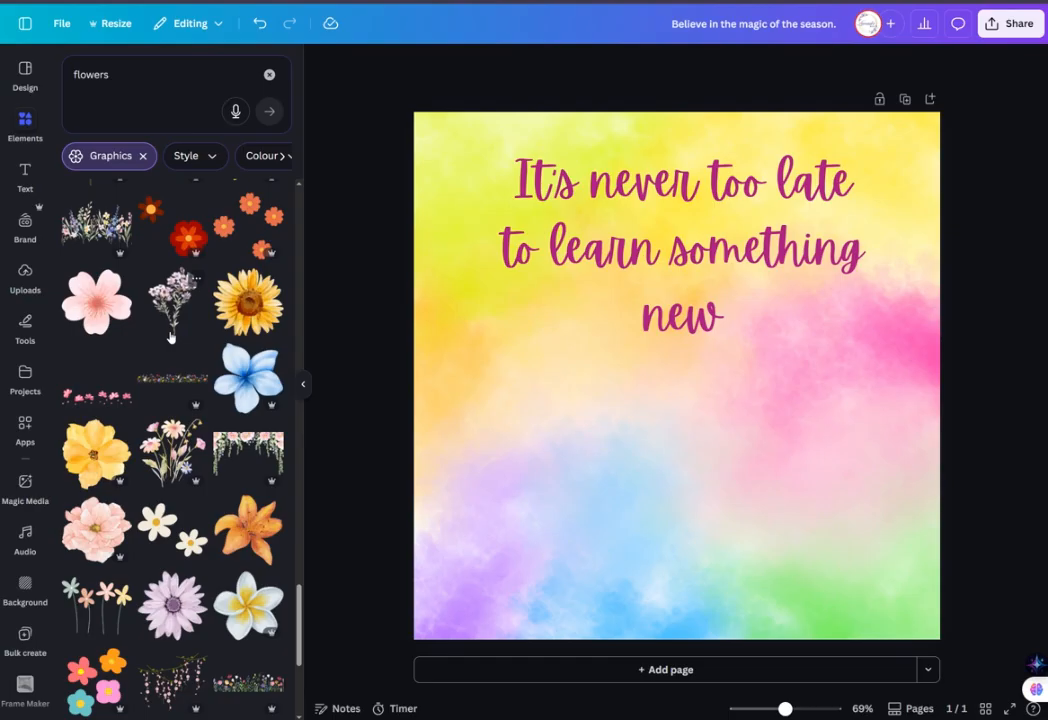
{"action": "scroll", "coordinate": [170, 338], "scroll_direction": "down", "scroll_amount": 3}
Try the watercolour wildflower bouquet graphic below the quote and delete it from the page.
{"action": "left_click", "coordinate": [165, 272]}
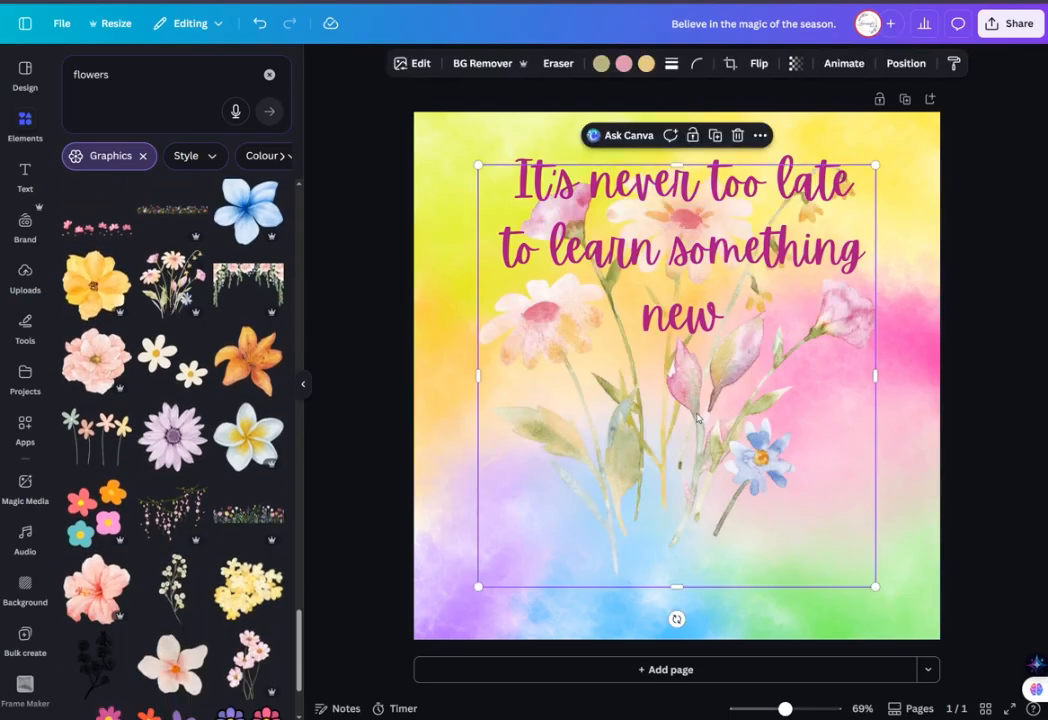
{"action": "left_click_drag", "start_coordinate": [684, 377], "coordinate": [677, 546]}
{"action": "left_click_drag", "start_coordinate": [716, 388], "coordinate": [717, 398]}
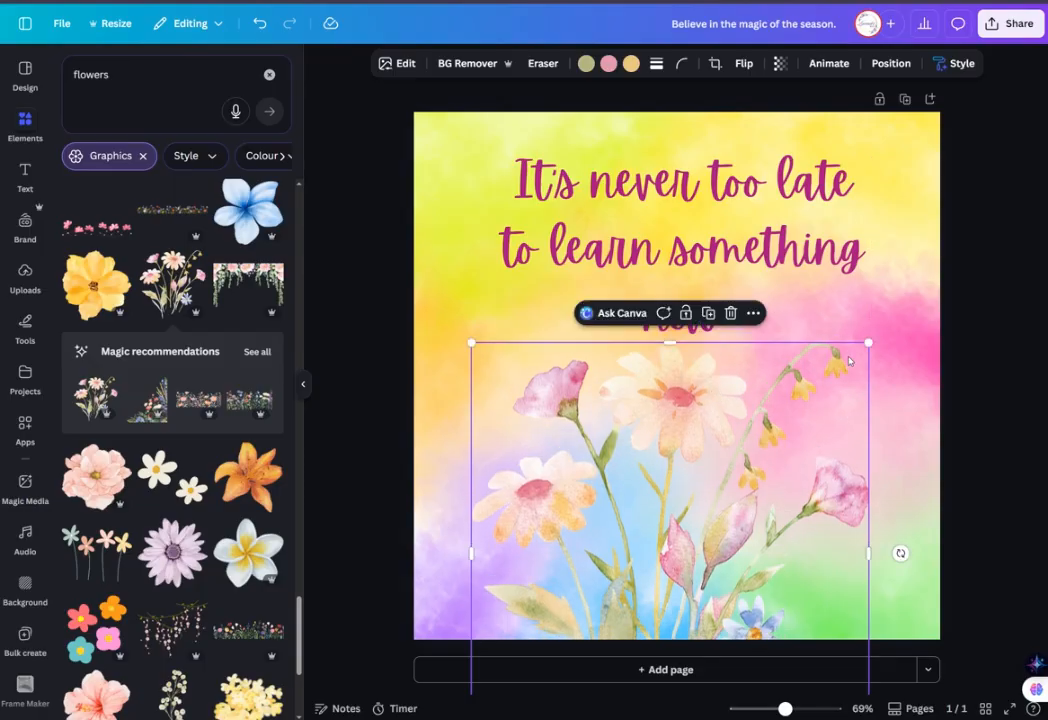
{"action": "left_click", "coordinate": [730, 313]}
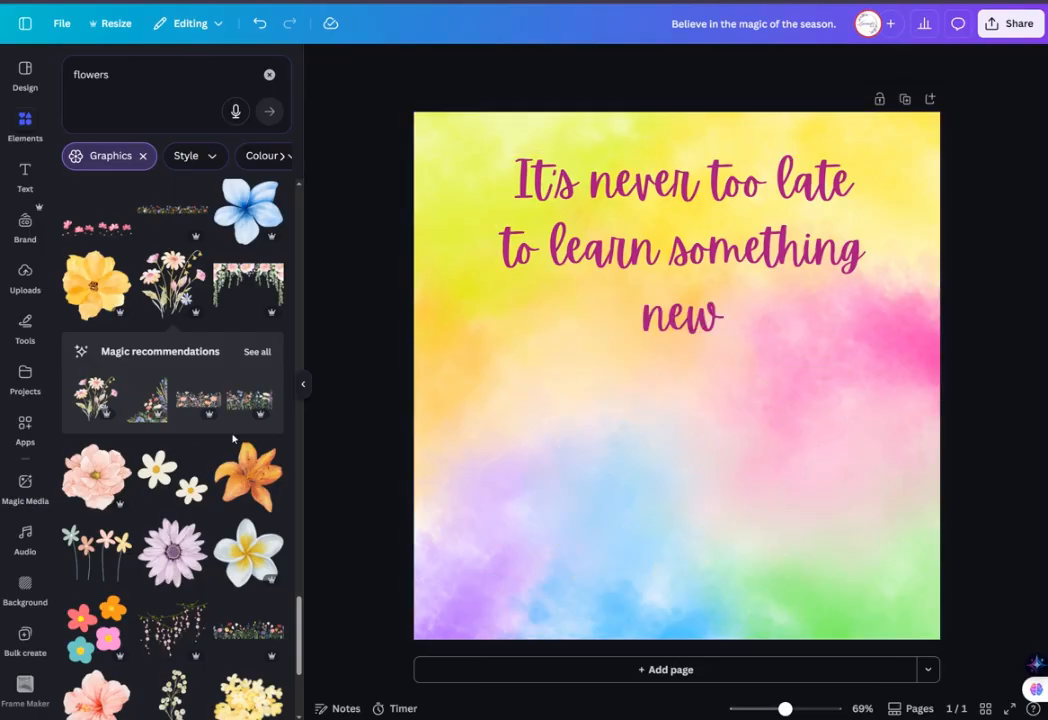
Look further through the flower graphics for an alternative to the watercolour bouquet.
{"action": "scroll", "coordinate": [172, 440], "scroll_direction": "down", "scroll_amount": 5}
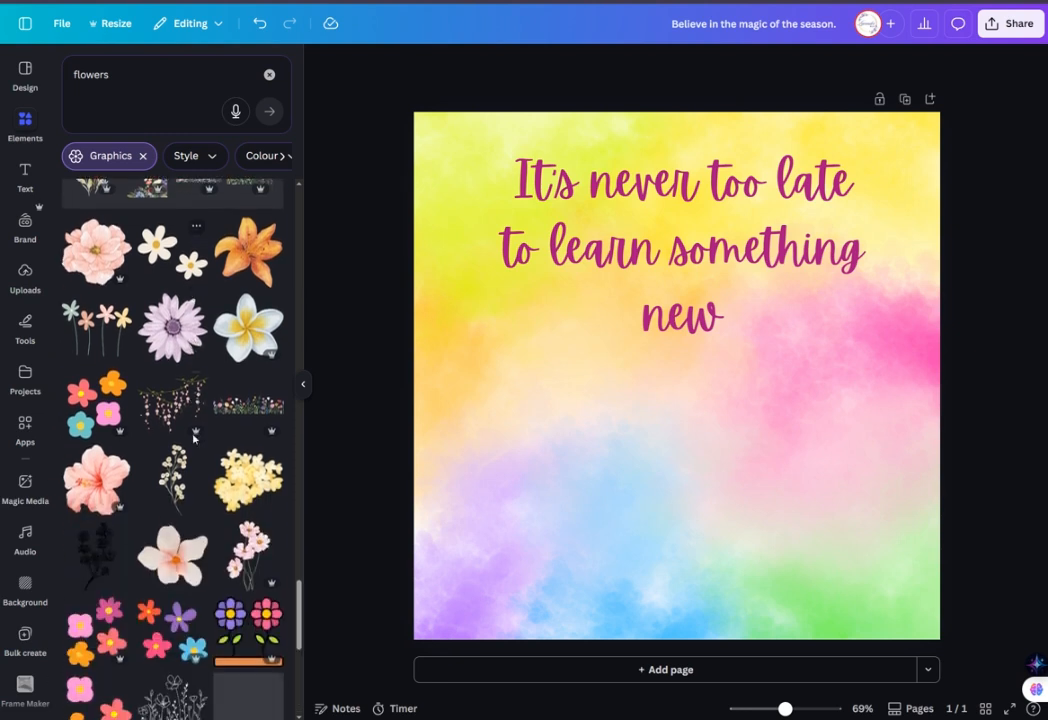
{"action": "scroll", "coordinate": [185, 440], "scroll_direction": "down", "scroll_amount": 5}
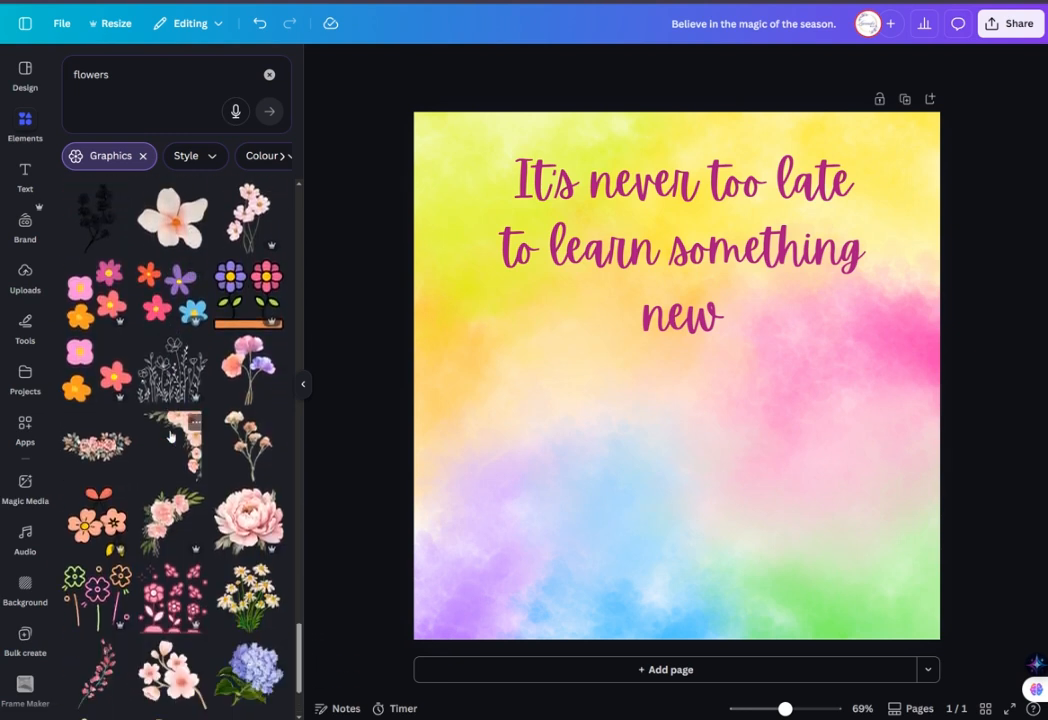
{"action": "scroll", "coordinate": [170, 437], "scroll_direction": "down", "scroll_amount": 5}
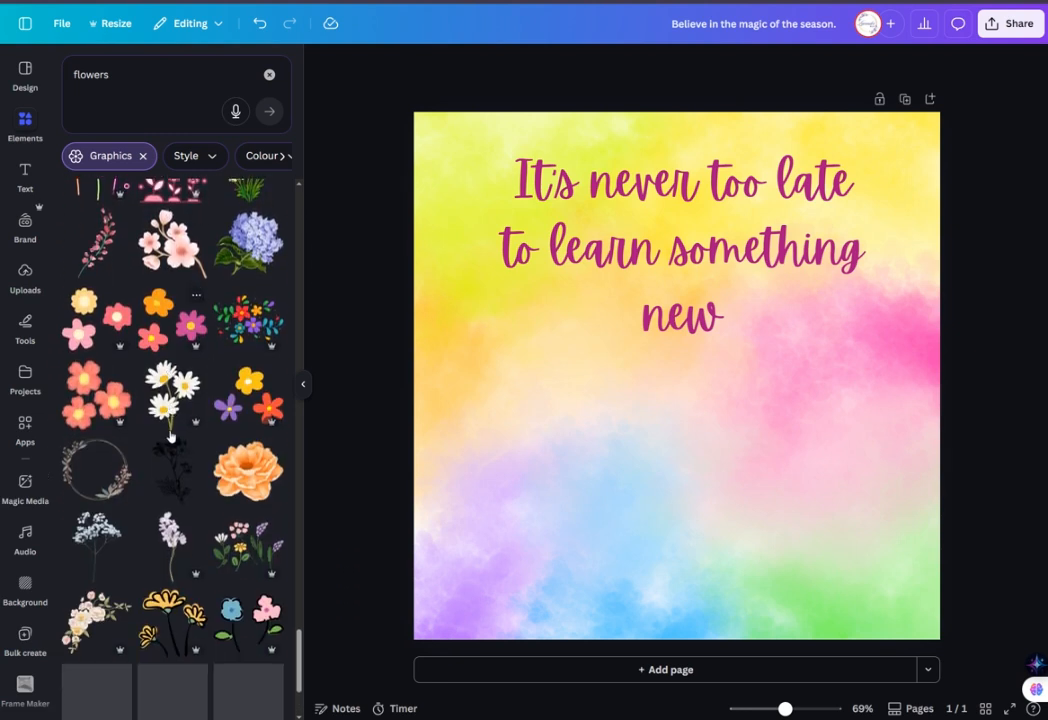
{"action": "scroll", "coordinate": [150, 380], "scroll_direction": "down", "scroll_amount": 5}
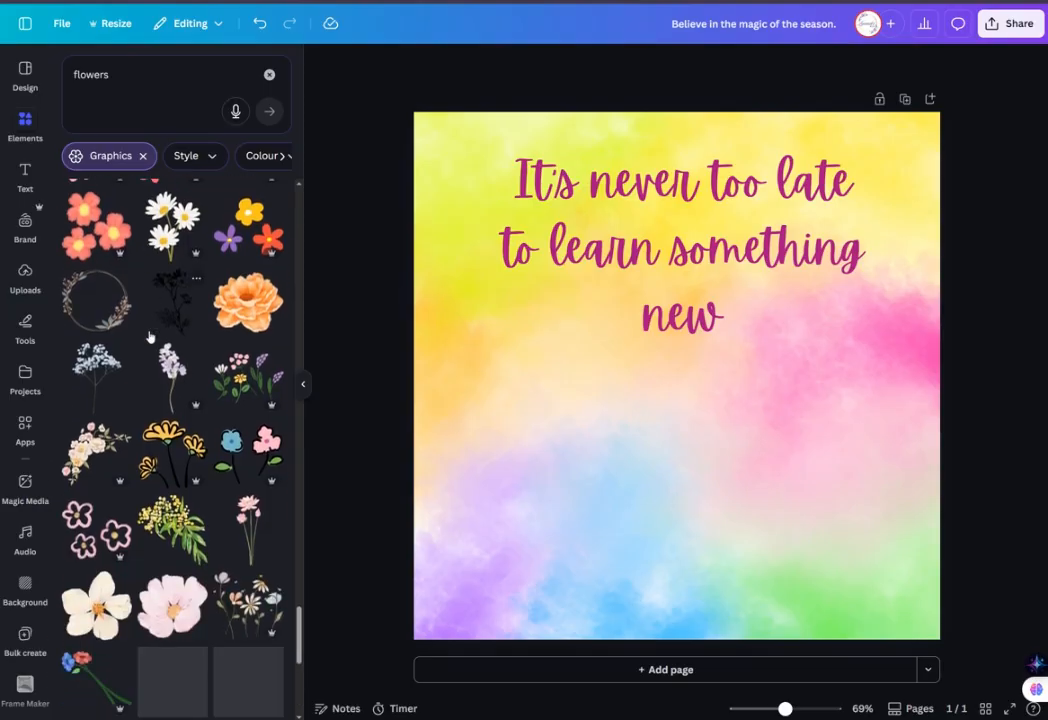
{"action": "scroll", "coordinate": [178, 347], "scroll_direction": "down", "scroll_amount": 5}
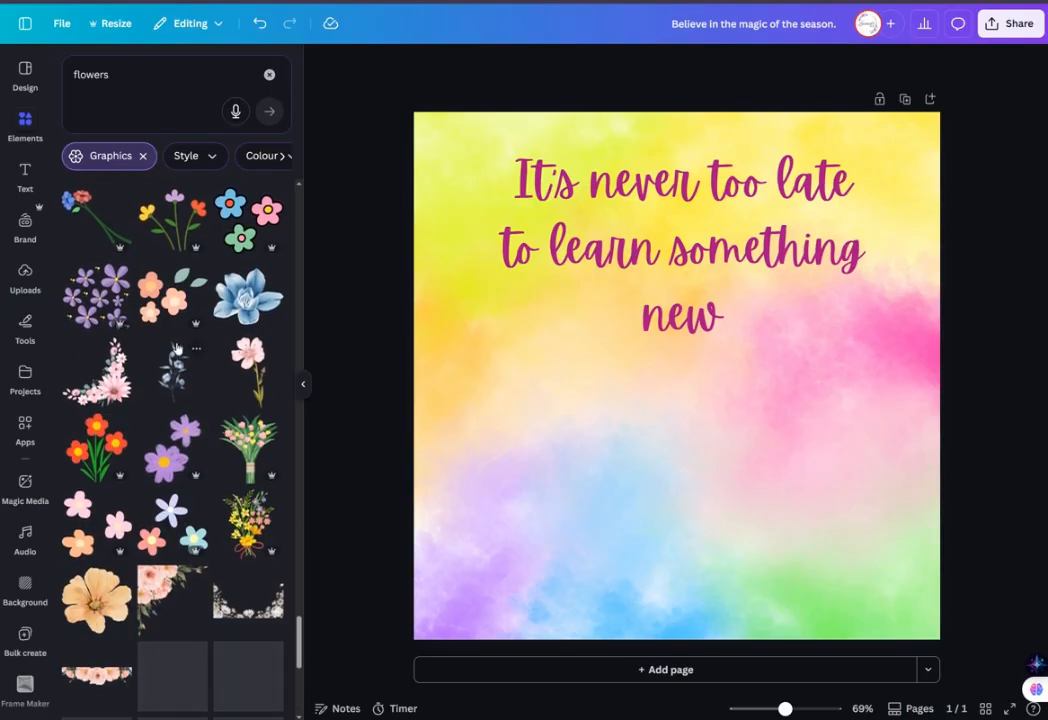
{"action": "scroll", "coordinate": [178, 347], "scroll_direction": "down", "scroll_amount": 3}
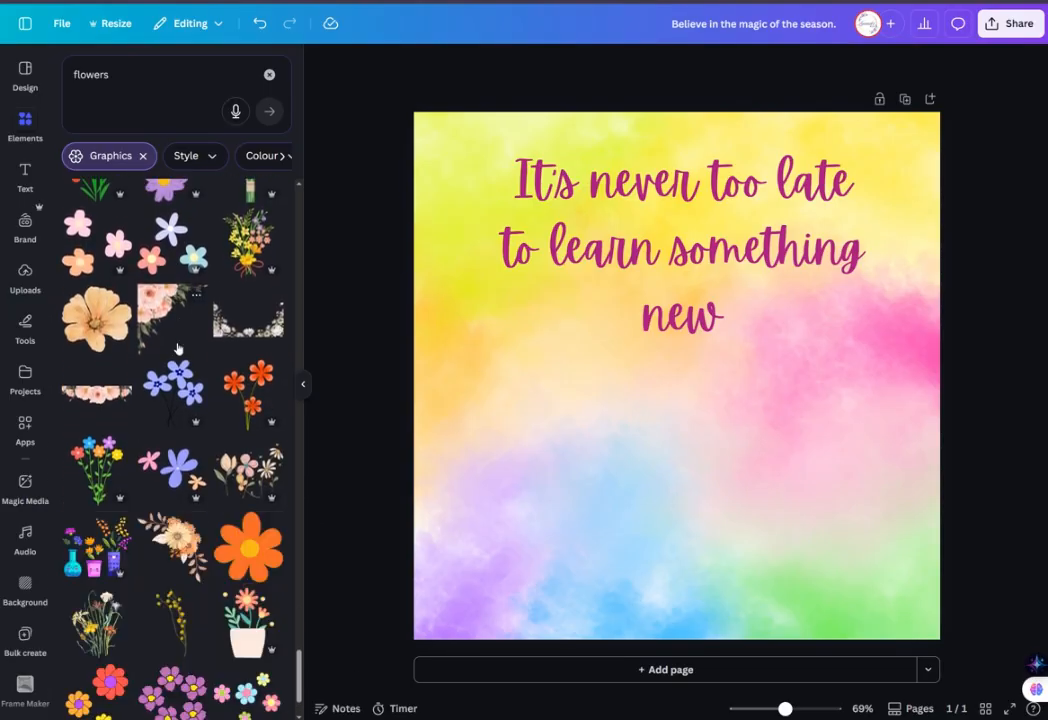
{"action": "scroll", "coordinate": [178, 347], "scroll_direction": "down", "scroll_amount": 2}
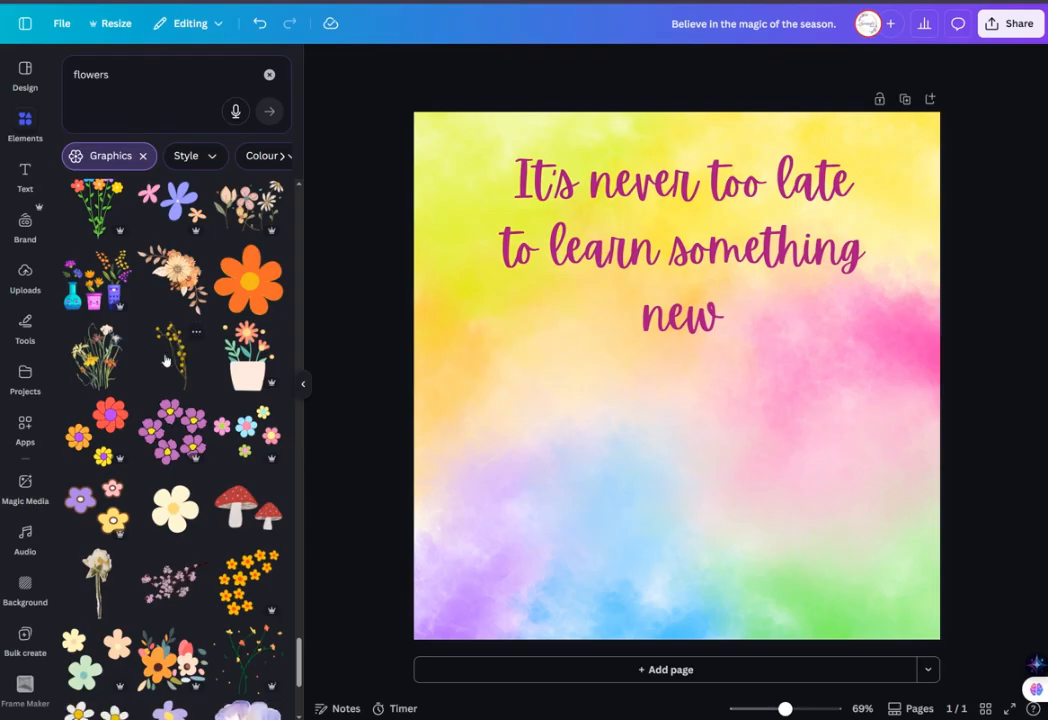
{"action": "scroll", "coordinate": [160, 370], "scroll_direction": "down", "scroll_amount": 5}
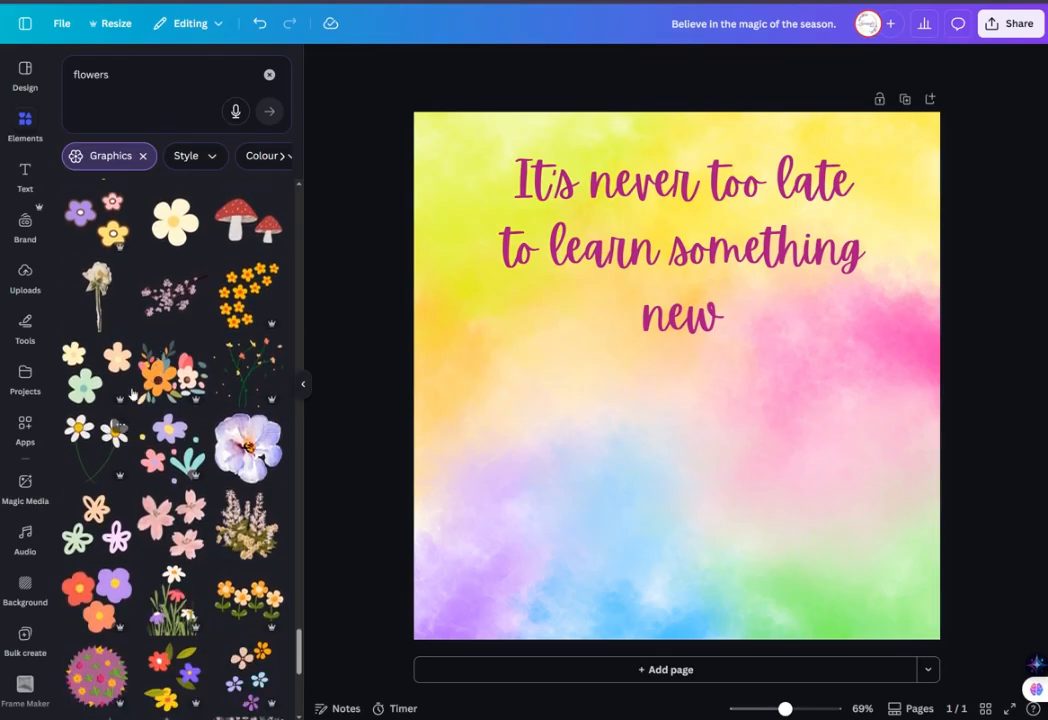
{"action": "scroll", "coordinate": [150, 330], "scroll_direction": "down", "scroll_amount": 4}
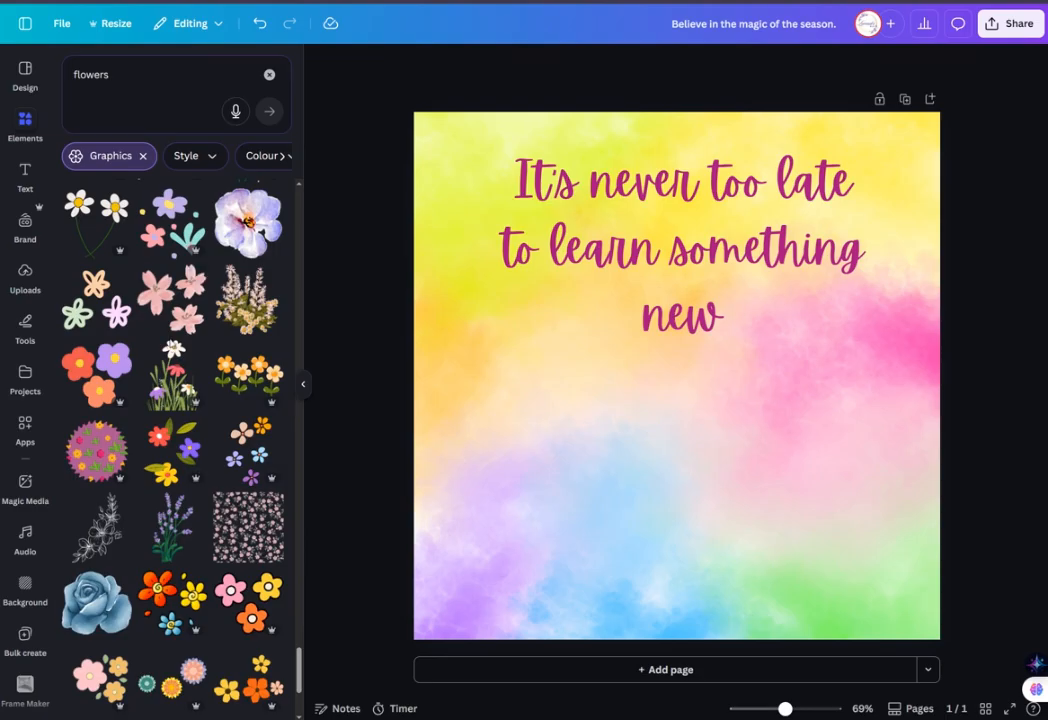
Add the grassy wildflower graphic with white, red and purple blooms at the page's bottom centre and enlarge it up to the quote.
{"action": "left_click", "coordinate": [173, 378]}
{"action": "left_click_drag", "start_coordinate": [691, 356], "coordinate": [684, 514]}
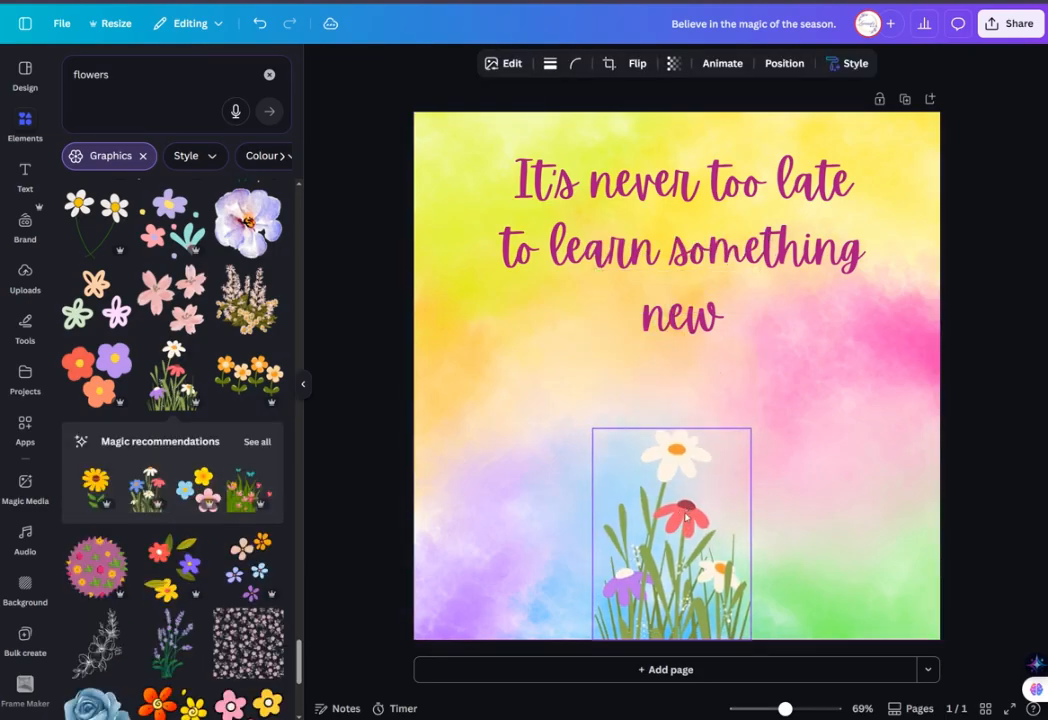
{"action": "left_click_drag", "start_coordinate": [750, 429], "coordinate": [820, 354]}
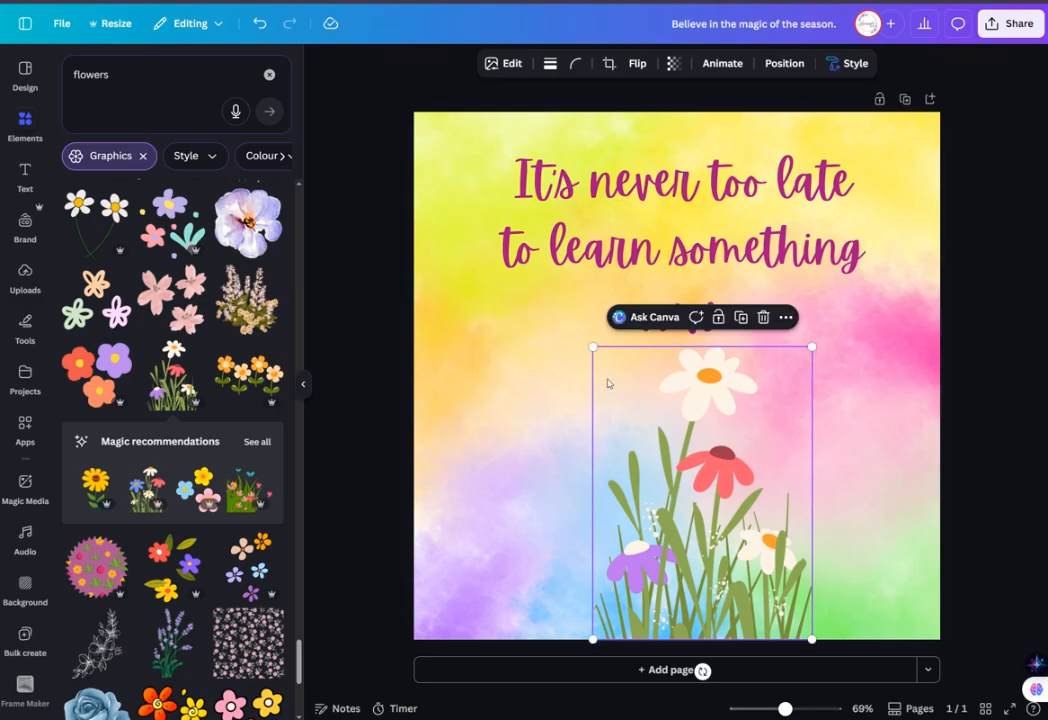
{"action": "left_click_drag", "start_coordinate": [593, 347], "coordinate": [557, 342]}
{"action": "left_click_drag", "start_coordinate": [634, 383], "coordinate": [621, 367]}
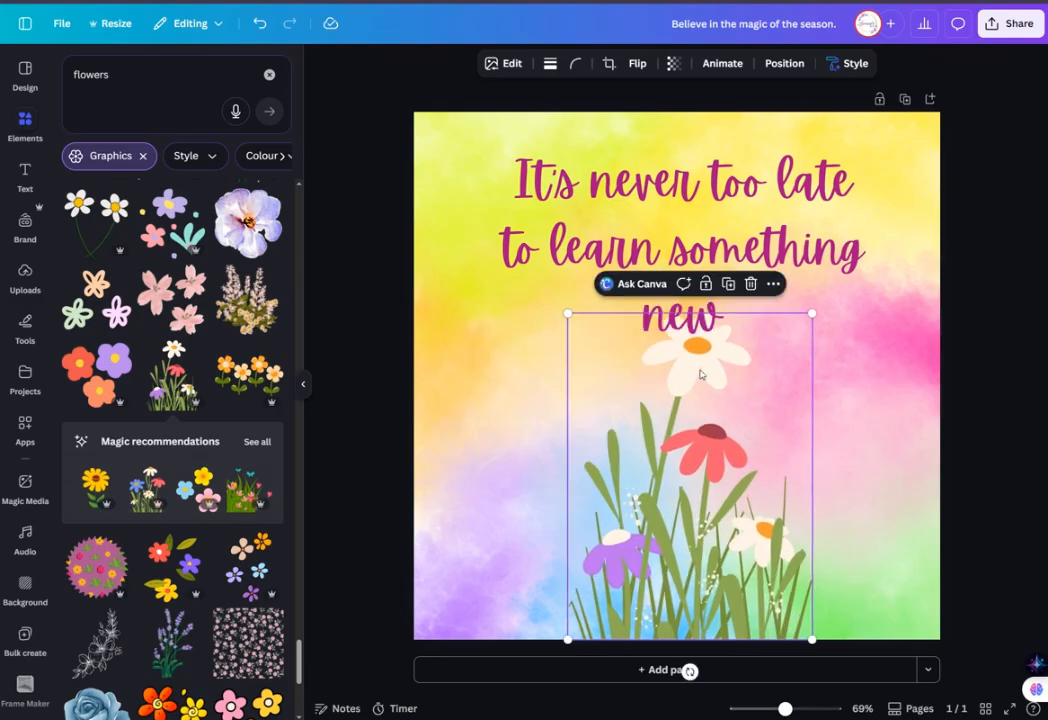
{"action": "left_click_drag", "start_coordinate": [703, 371], "coordinate": [694, 362]}
{"action": "left_click", "coordinate": [890, 354]}
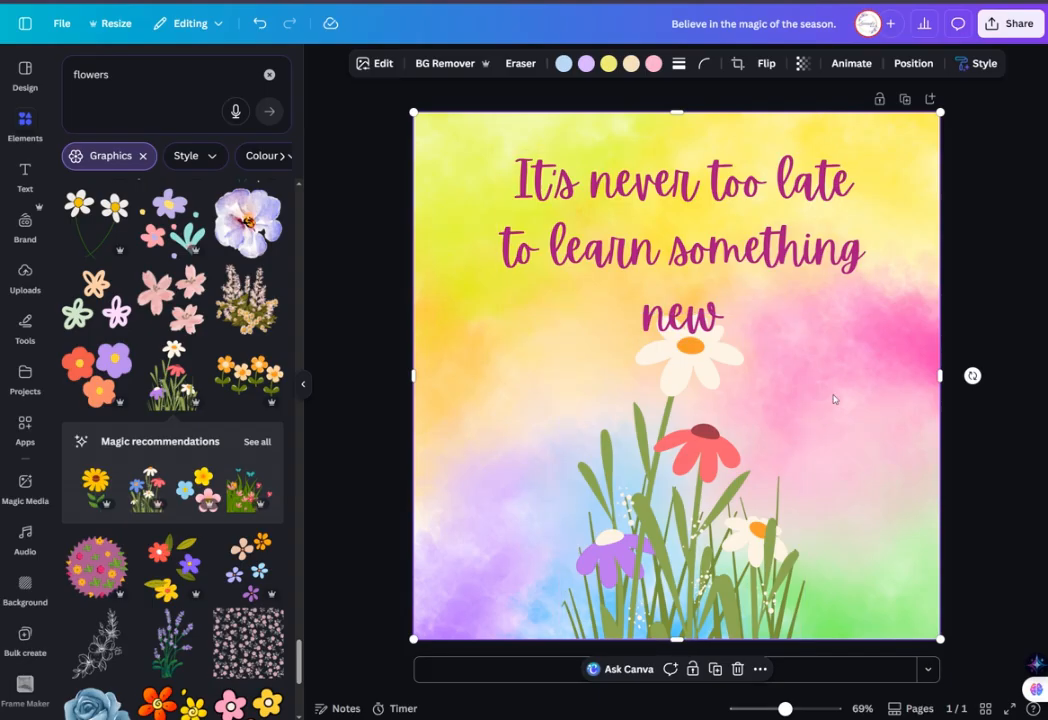
Duplicate the wildflower graphic, place the copy in the page's lower-right corner and flip it horizontally.
{"action": "left_click", "coordinate": [699, 377]}
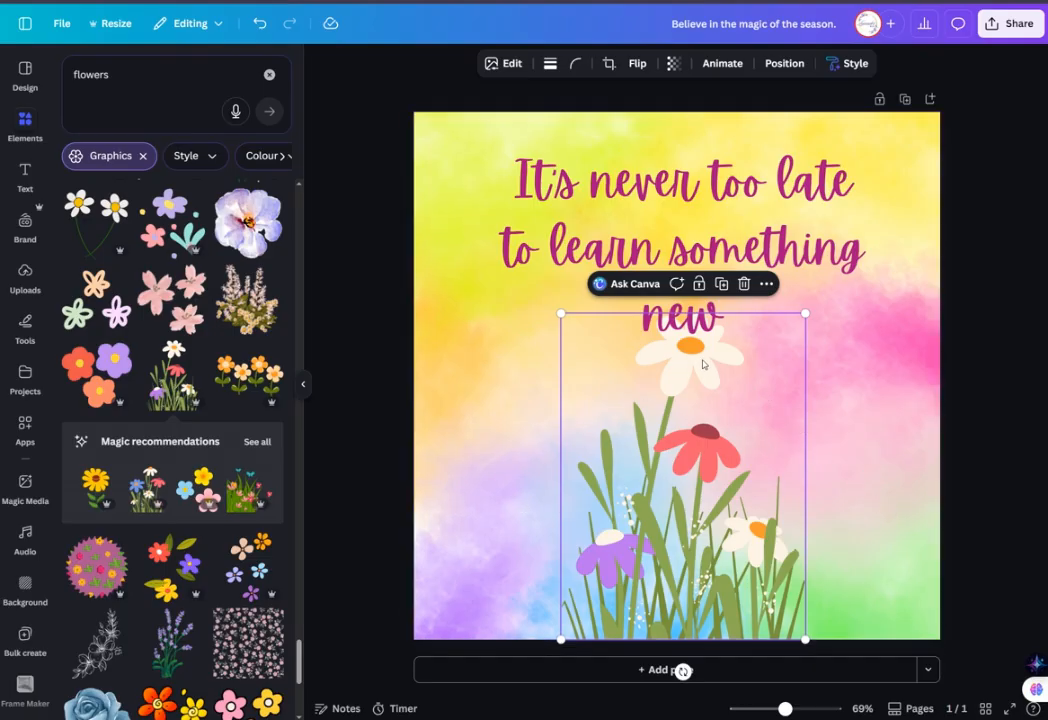
{"action": "left_click", "coordinate": [868, 444]}
{"action": "left_click", "coordinate": [699, 446]}
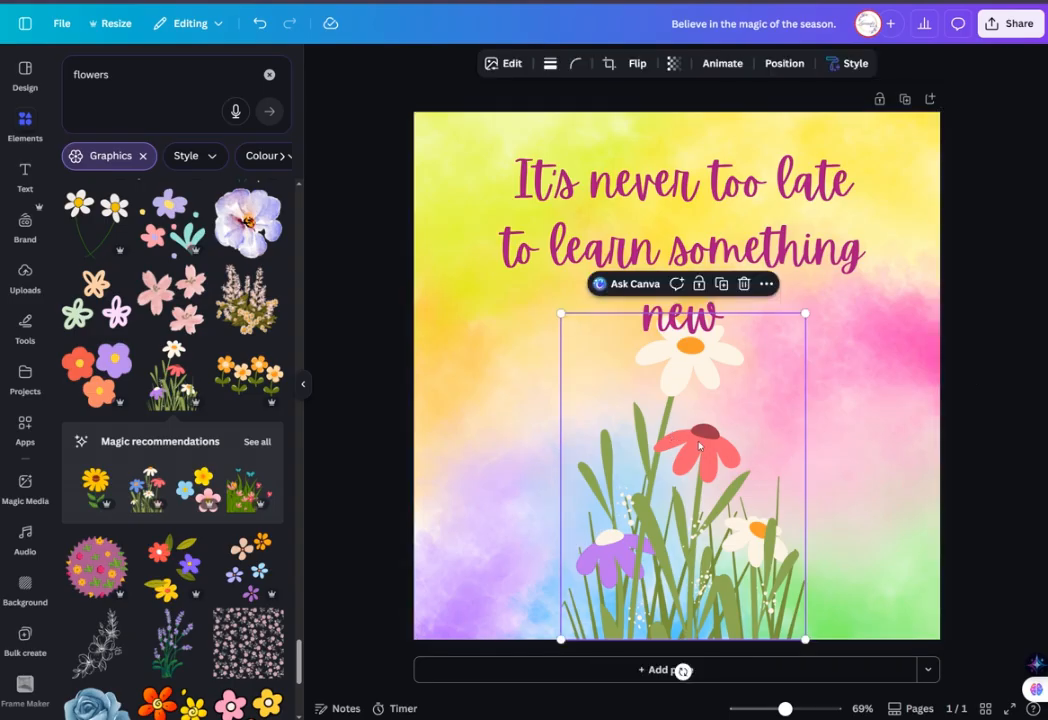
{"action": "left_click", "coordinate": [722, 285]}
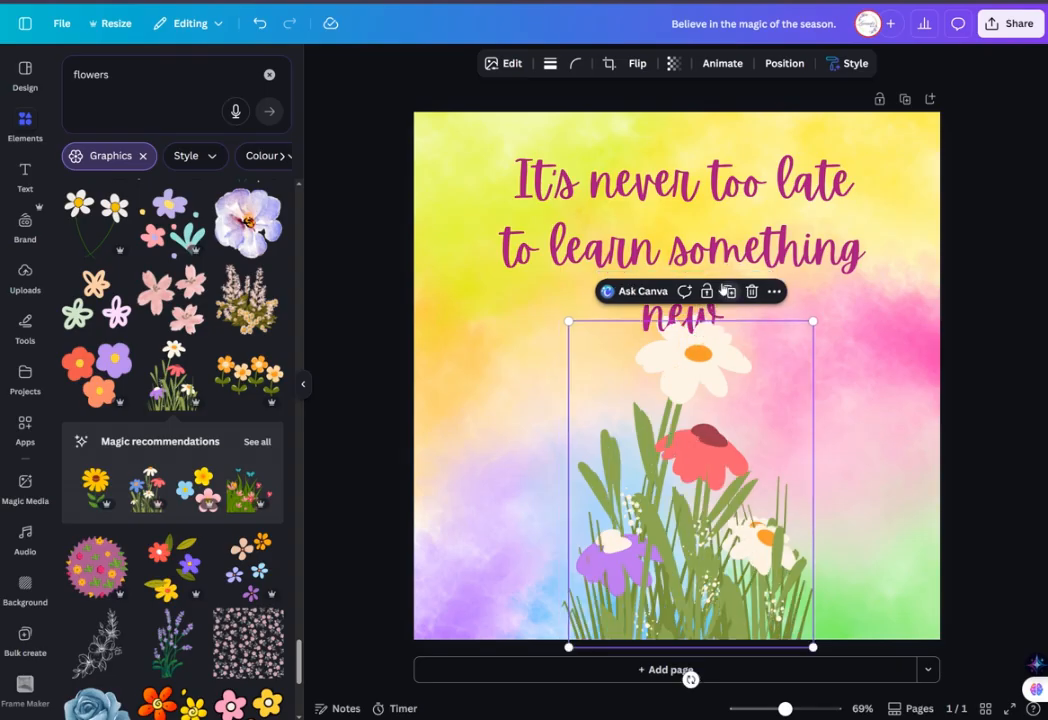
{"action": "left_click_drag", "start_coordinate": [701, 451], "coordinate": [863, 504]}
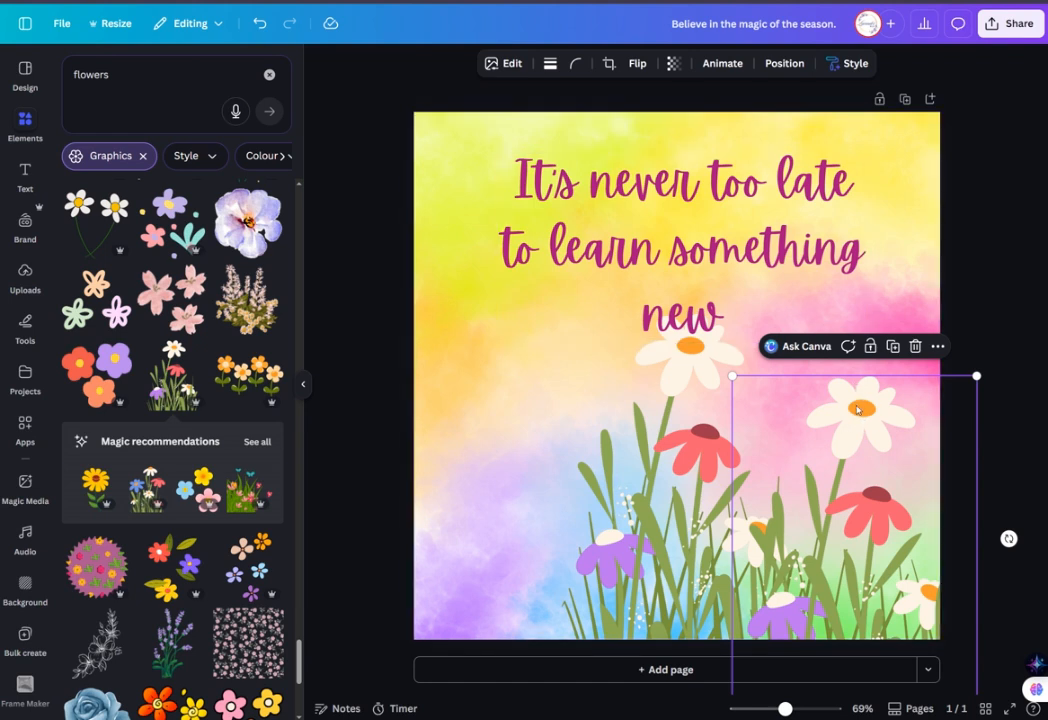
{"action": "left_click", "coordinate": [637, 66]}
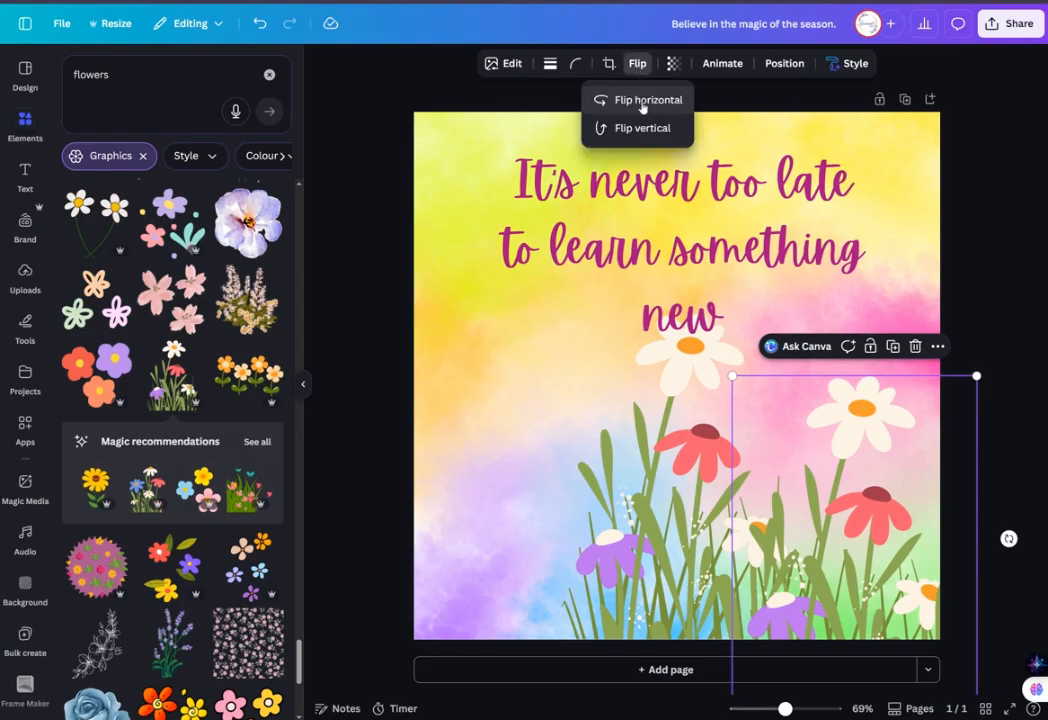
{"action": "left_click", "coordinate": [642, 103]}
{"action": "left_click_drag", "start_coordinate": [854, 436], "coordinate": [869, 434]}
Duplicate the central wildflower graphic again, place this copy in the page's lower-left corner and flip it horizontally.
{"action": "left_click", "coordinate": [690, 330]}
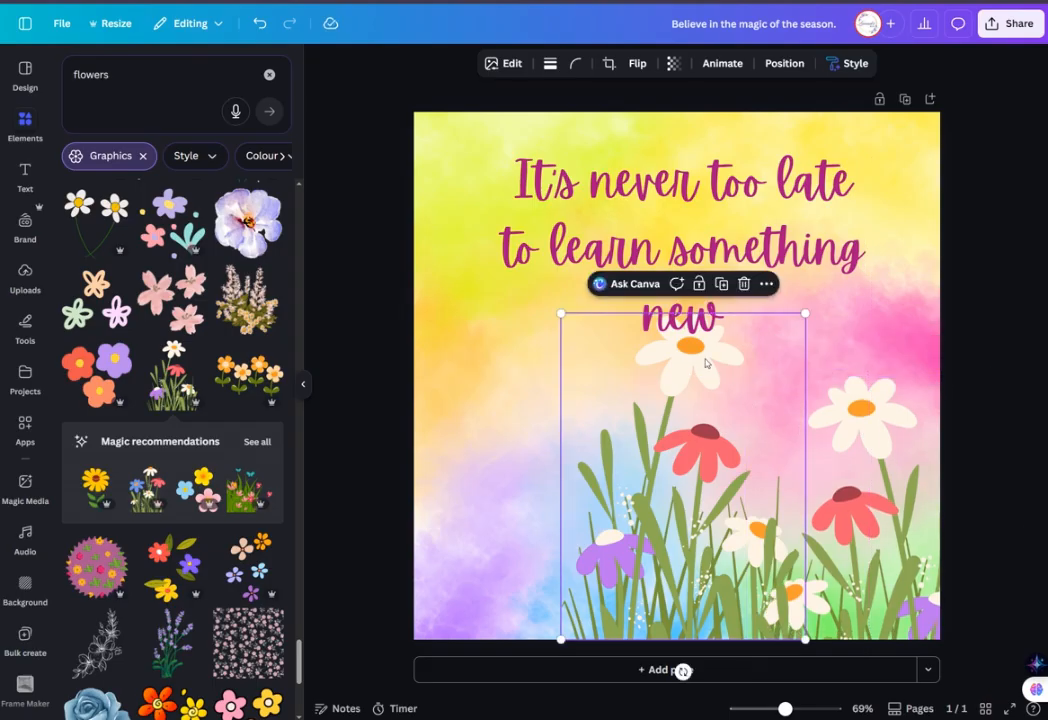
{"action": "left_click", "coordinate": [717, 290]}
{"action": "left_click_drag", "start_coordinate": [704, 371], "coordinate": [499, 429]}
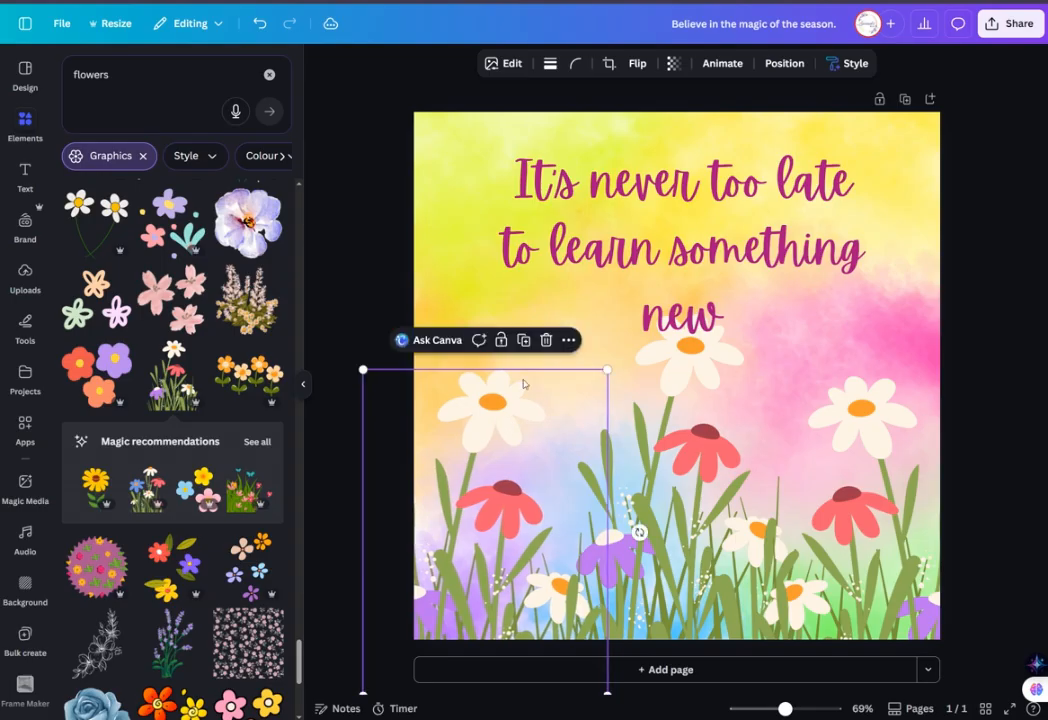
{"action": "left_click", "coordinate": [636, 66]}
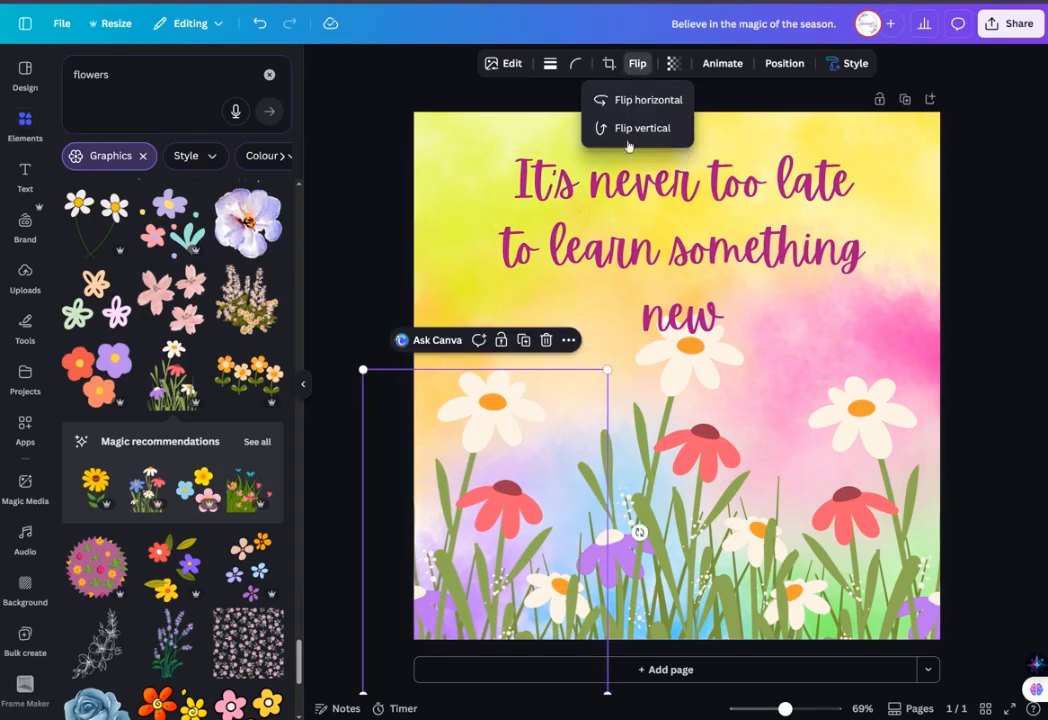
{"action": "left_click", "coordinate": [600, 100]}
Lower the central wildflower graphic clear of the word "new" and select the quote's text box.
{"action": "left_click_drag", "start_coordinate": [496, 424], "coordinate": [690, 406]}
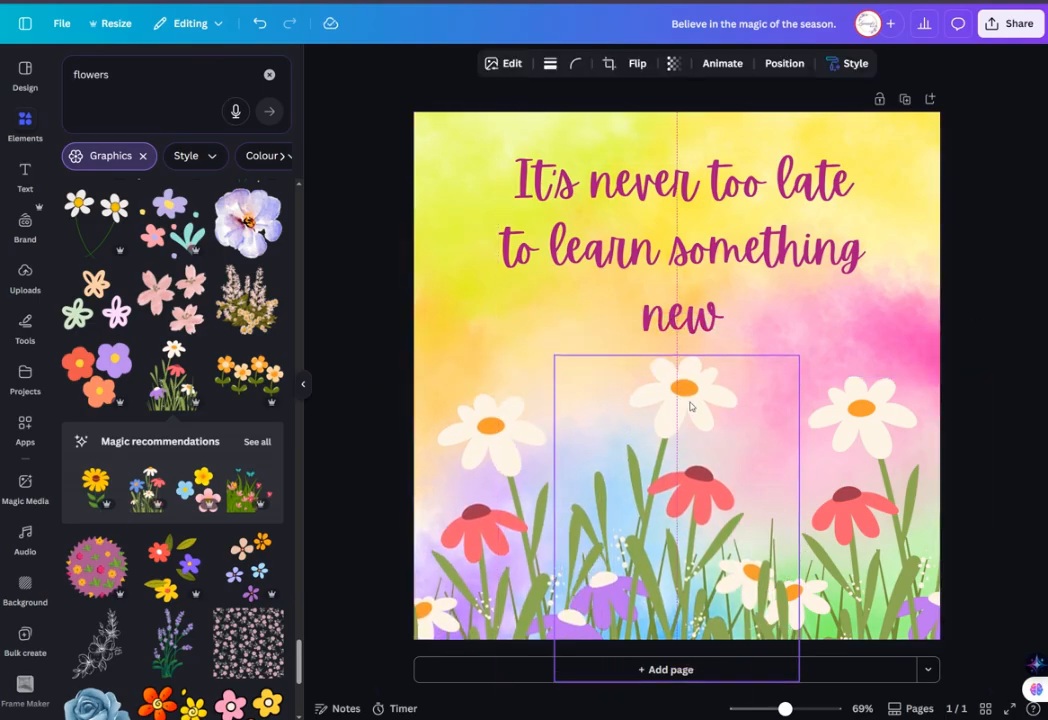
{"action": "left_click", "coordinate": [955, 290]}
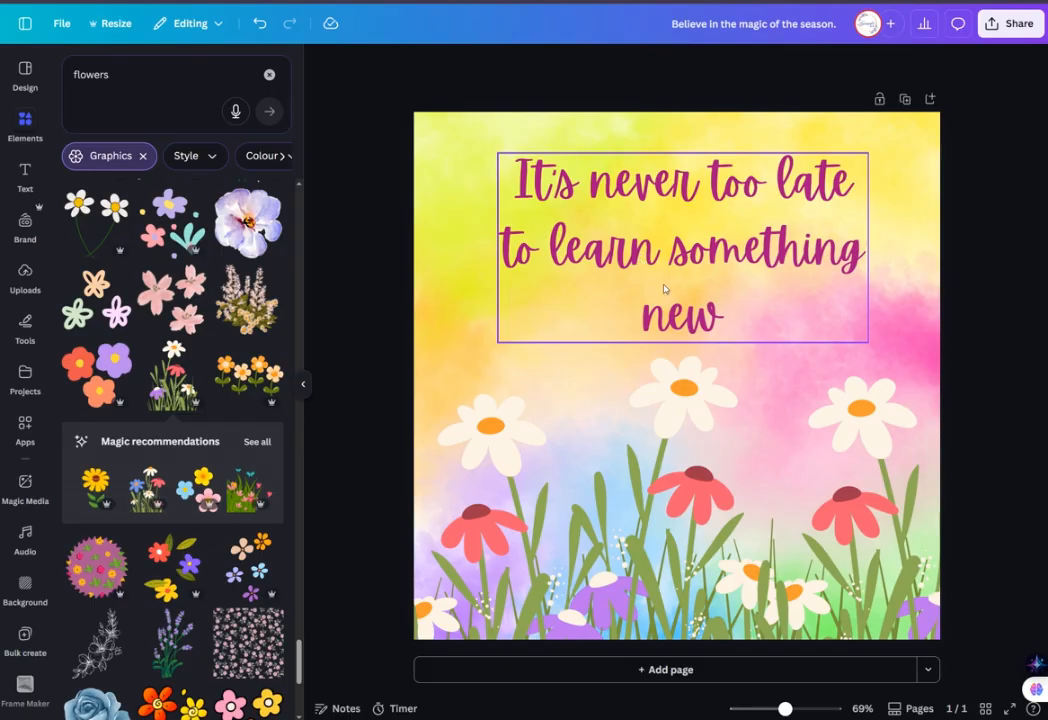
{"action": "left_click", "coordinate": [730, 275]}
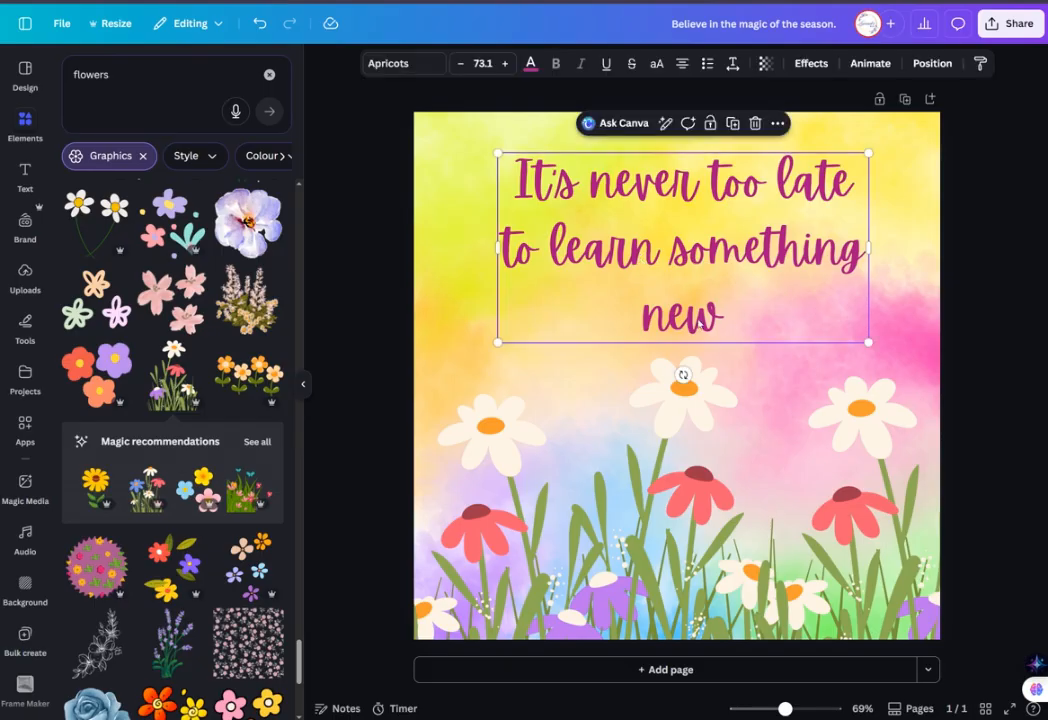
Recolour the quote text with pastel magenta #f2a5de and deepen it to the custom solid colour #F55DCE.
{"action": "left_click", "coordinate": [440, 310]}
{"action": "left_click", "coordinate": [636, 245]}
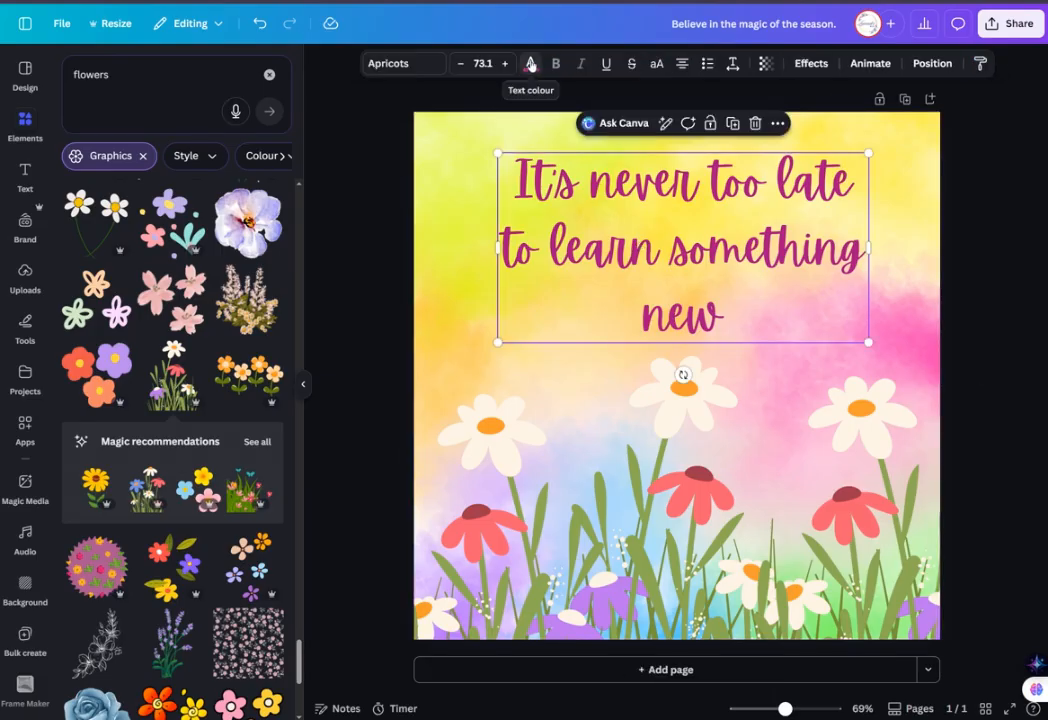
{"action": "left_click", "coordinate": [531, 65]}
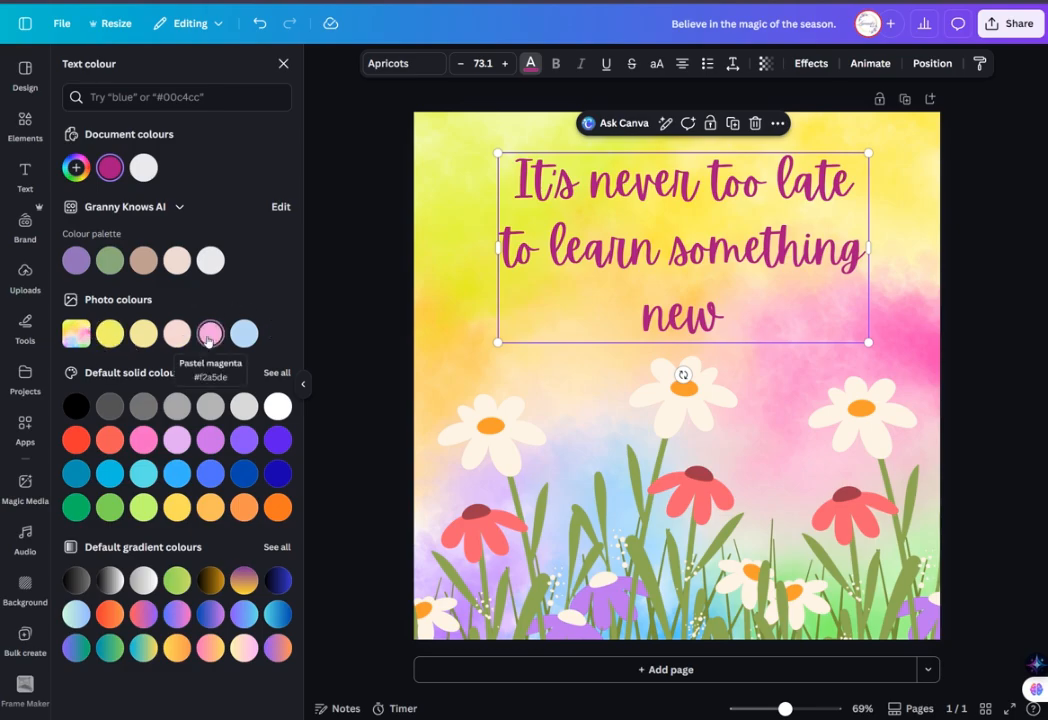
{"action": "left_click", "coordinate": [209, 334]}
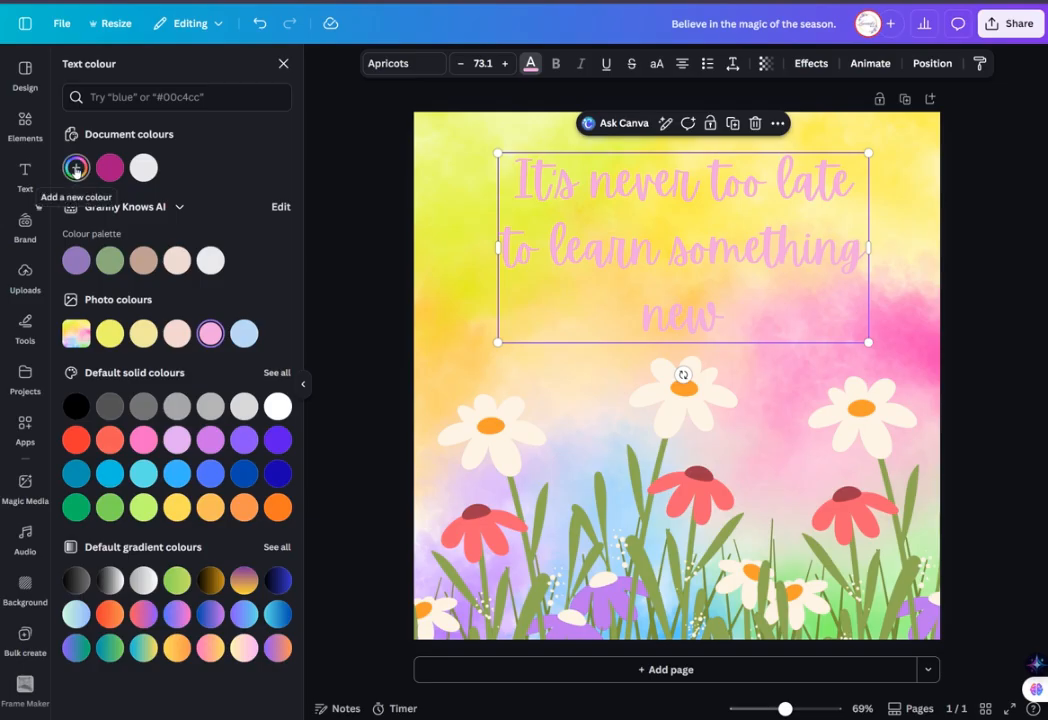
{"action": "left_click", "coordinate": [76, 170]}
{"action": "left_click_drag", "start_coordinate": [137, 241], "coordinate": [195, 239]}
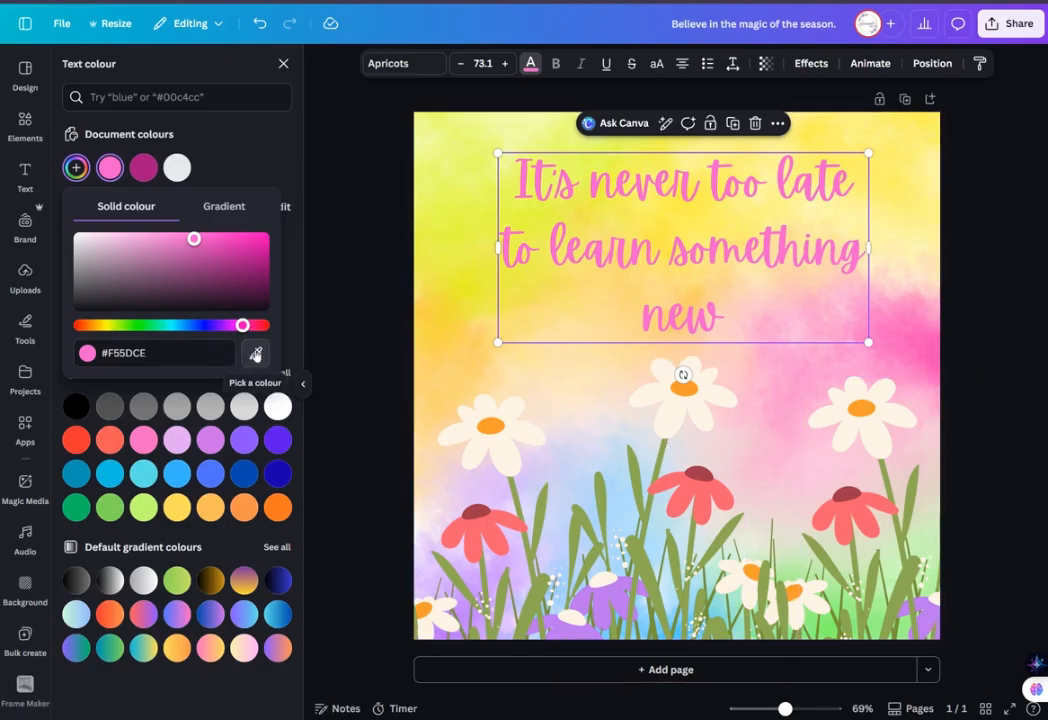
Recolour the quote text with the coral red sampled from the central red flower's petals, and clear the selection.
{"action": "left_click", "coordinate": [256, 353]}
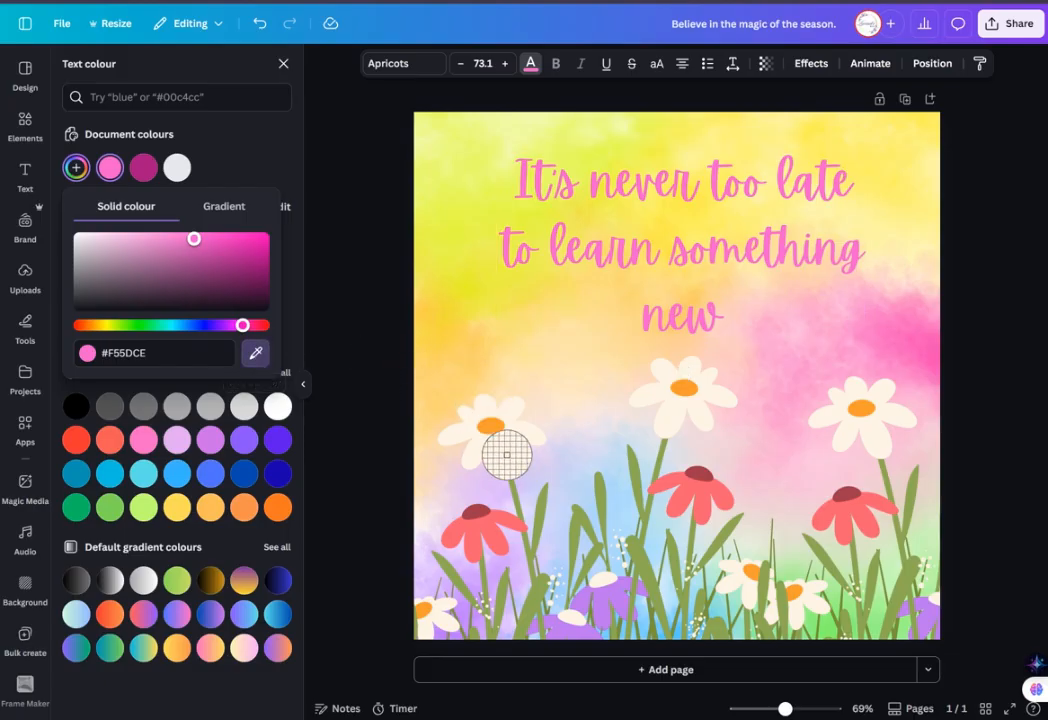
{"action": "left_click", "coordinate": [688, 495]}
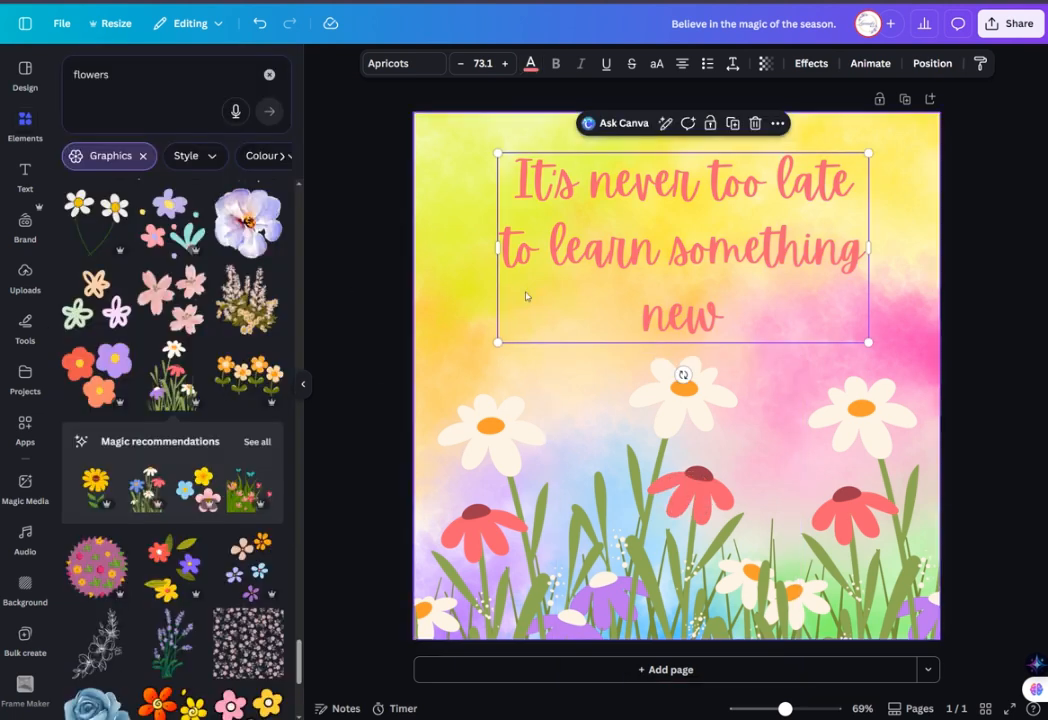
{"action": "left_click", "coordinate": [903, 220]}
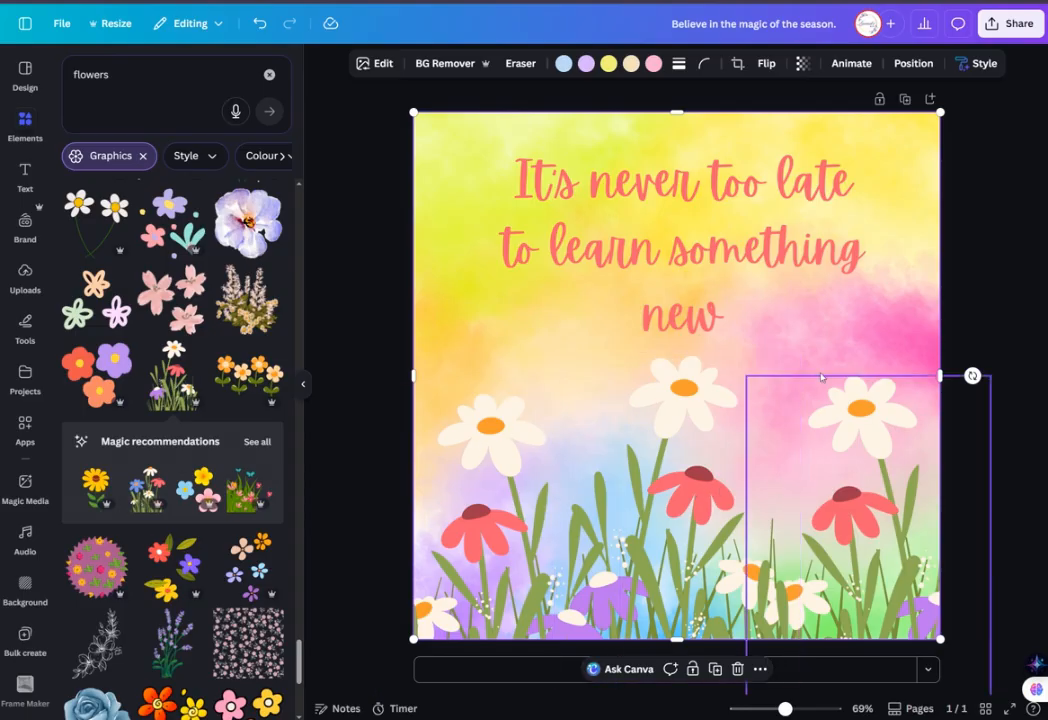
{"action": "left_click", "coordinate": [1002, 218]}
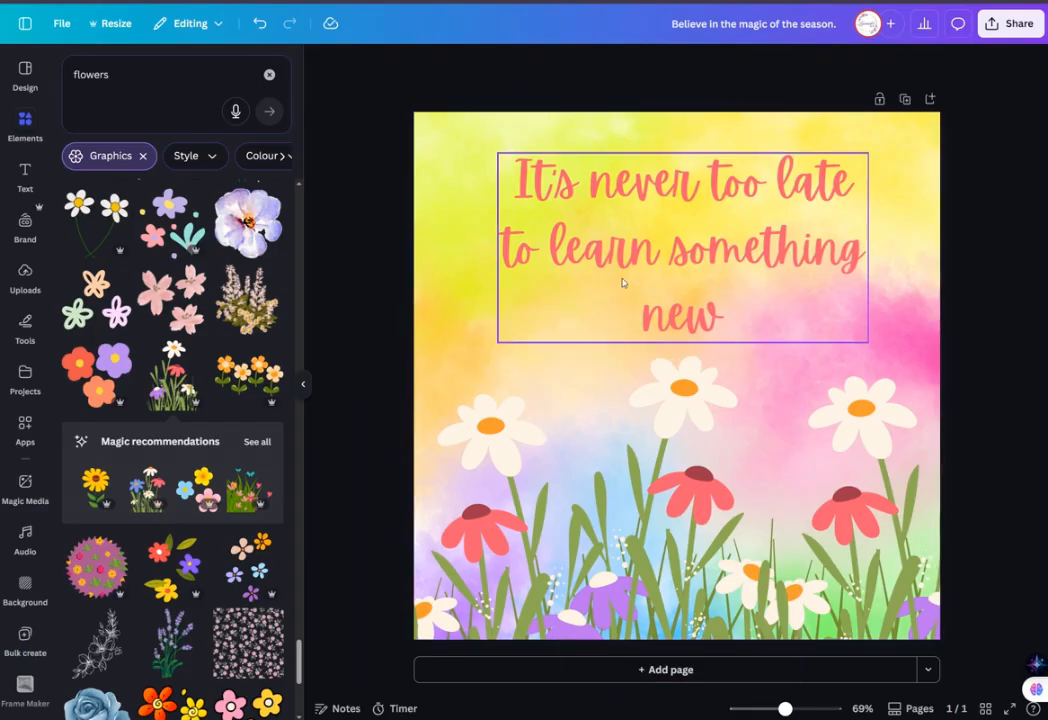
Open the design's download settings and try the PDF Print and JPG file types.
{"action": "left_click", "coordinate": [1016, 24]}
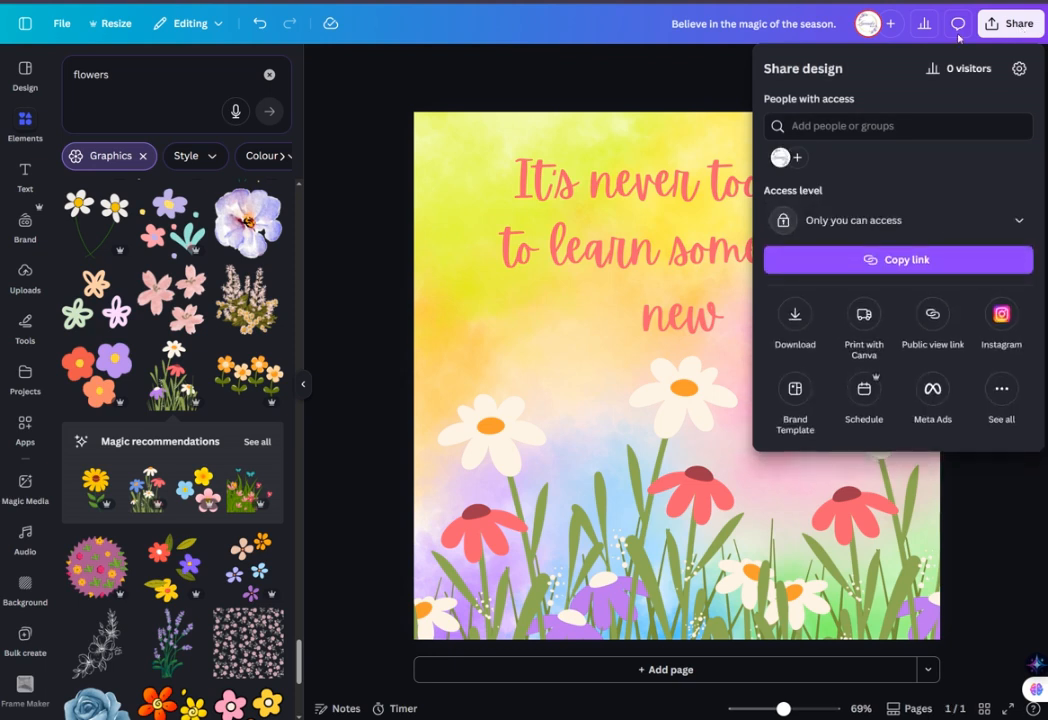
{"action": "left_click", "coordinate": [796, 316]}
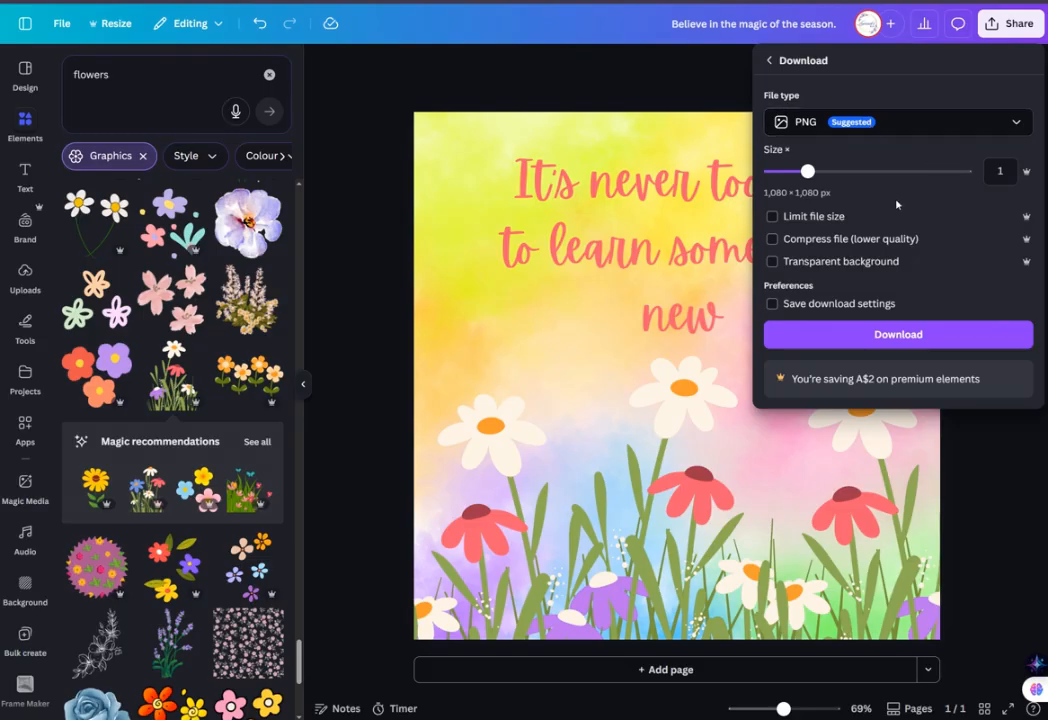
{"action": "left_click", "coordinate": [889, 125]}
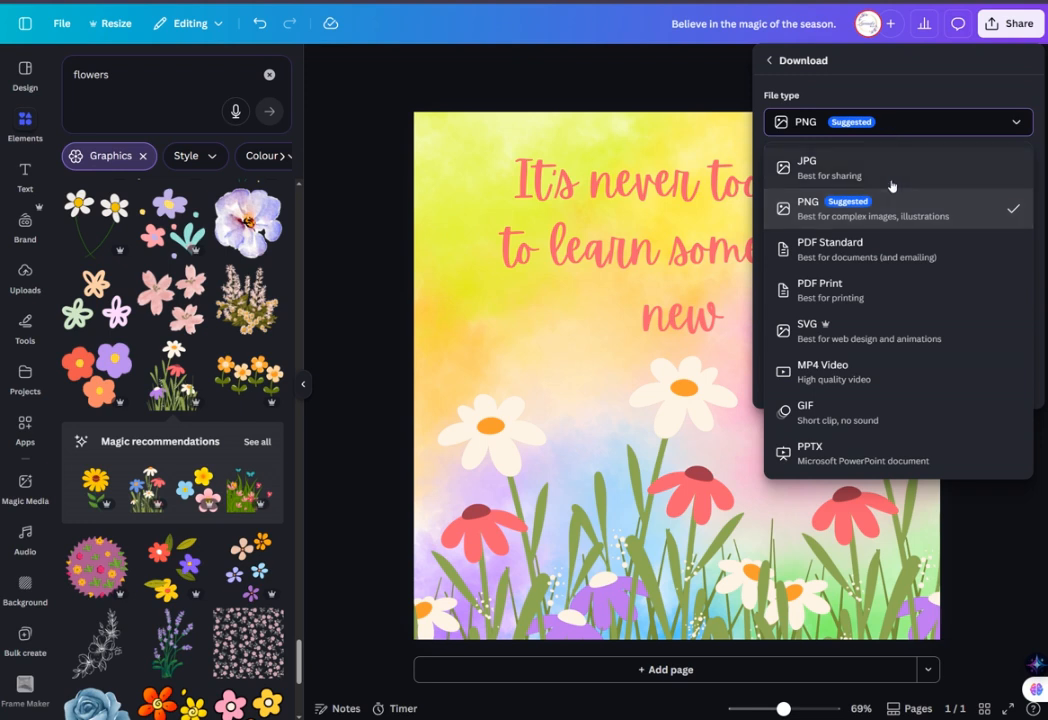
{"action": "left_click", "coordinate": [844, 296]}
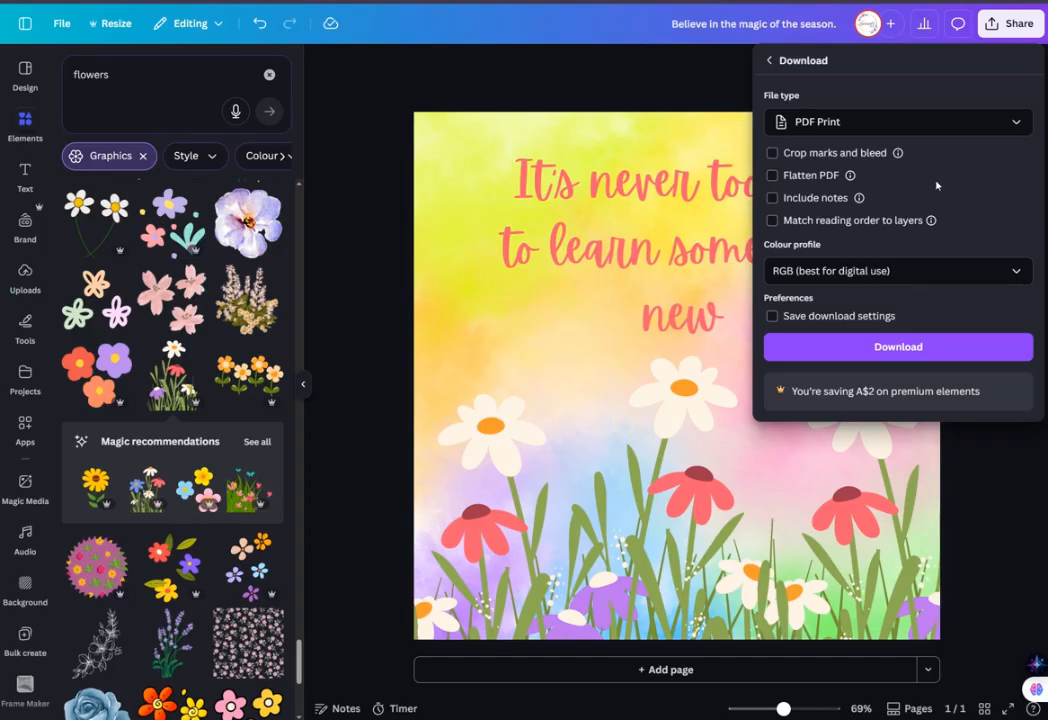
{"action": "left_click", "coordinate": [914, 127]}
{"action": "left_click", "coordinate": [844, 169]}
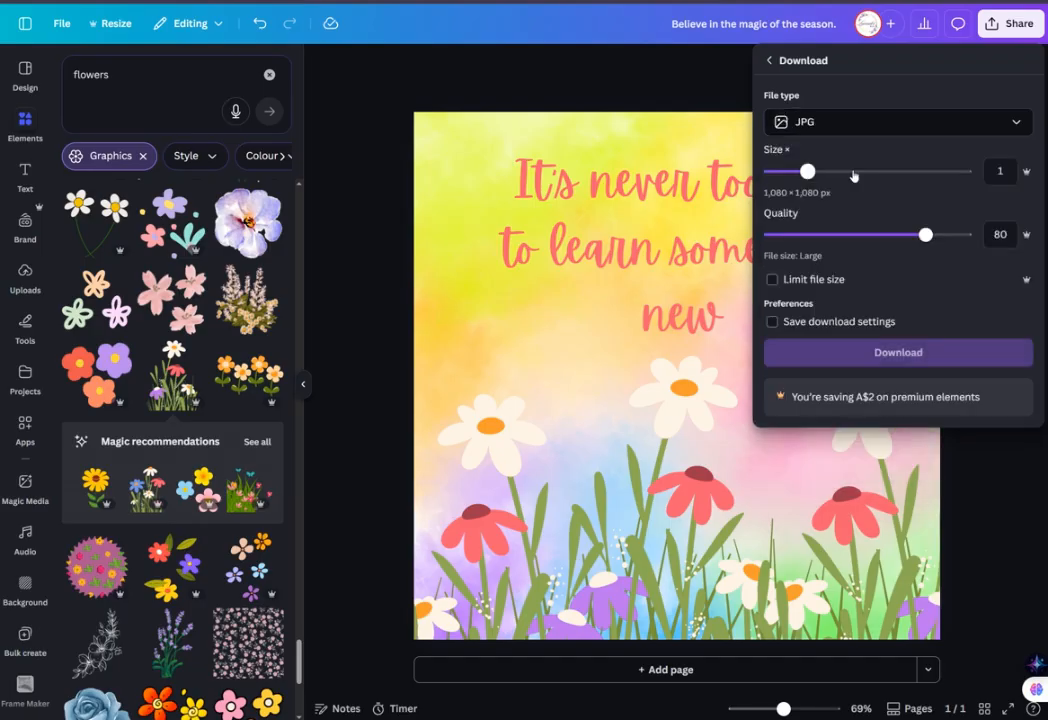
Download the design as a PNG at size 1 and save it as "Believe in the magic of the season..png".
{"action": "left_click", "coordinate": [893, 131]}
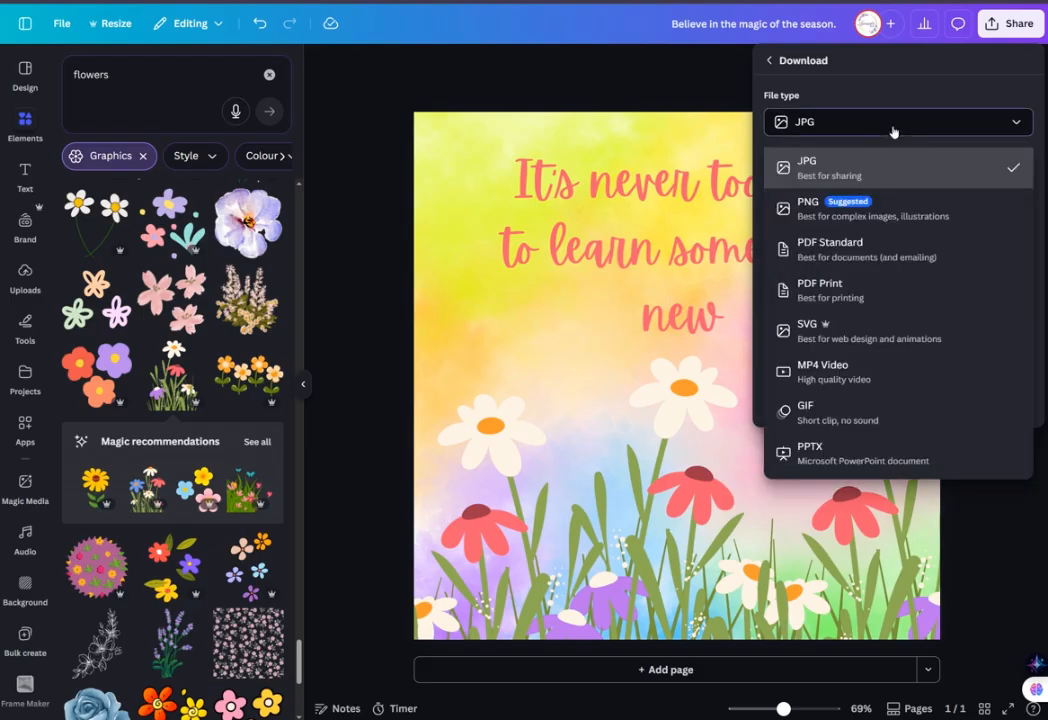
{"action": "left_click", "coordinate": [860, 208]}
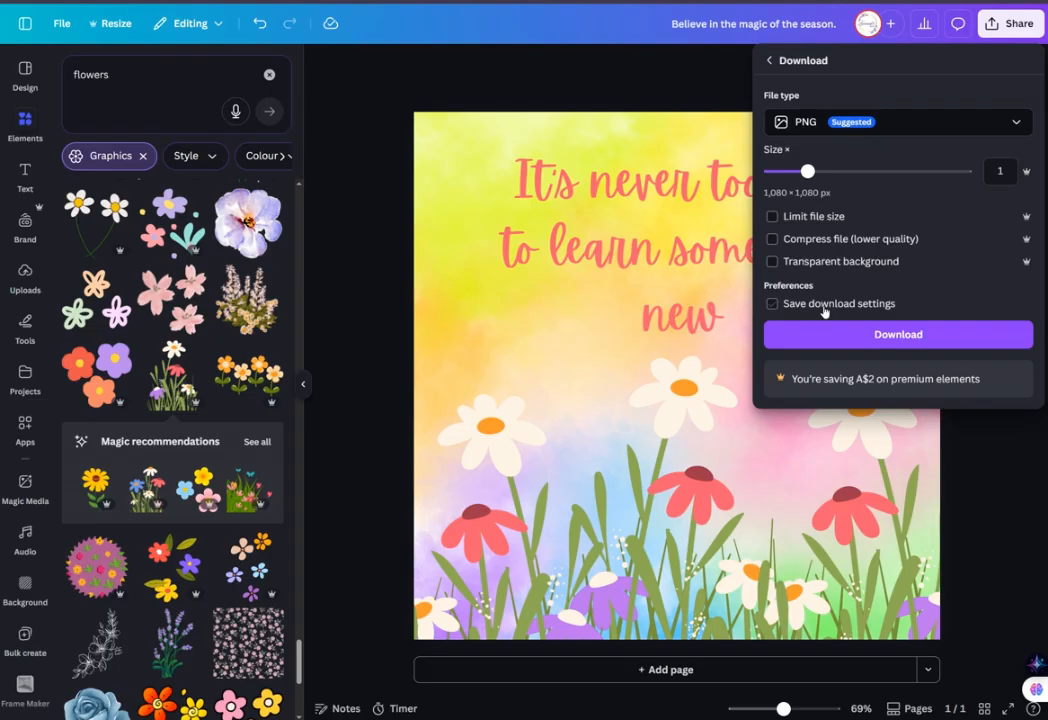
{"action": "left_click", "coordinate": [897, 336]}
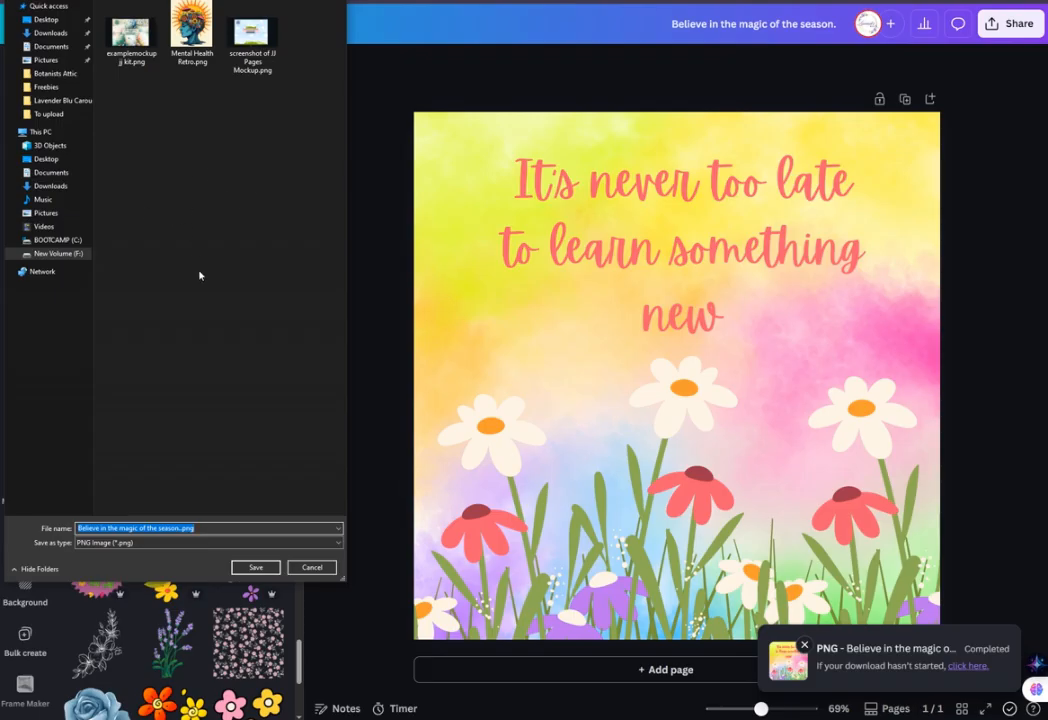
{"action": "left_click", "coordinate": [262, 570]}
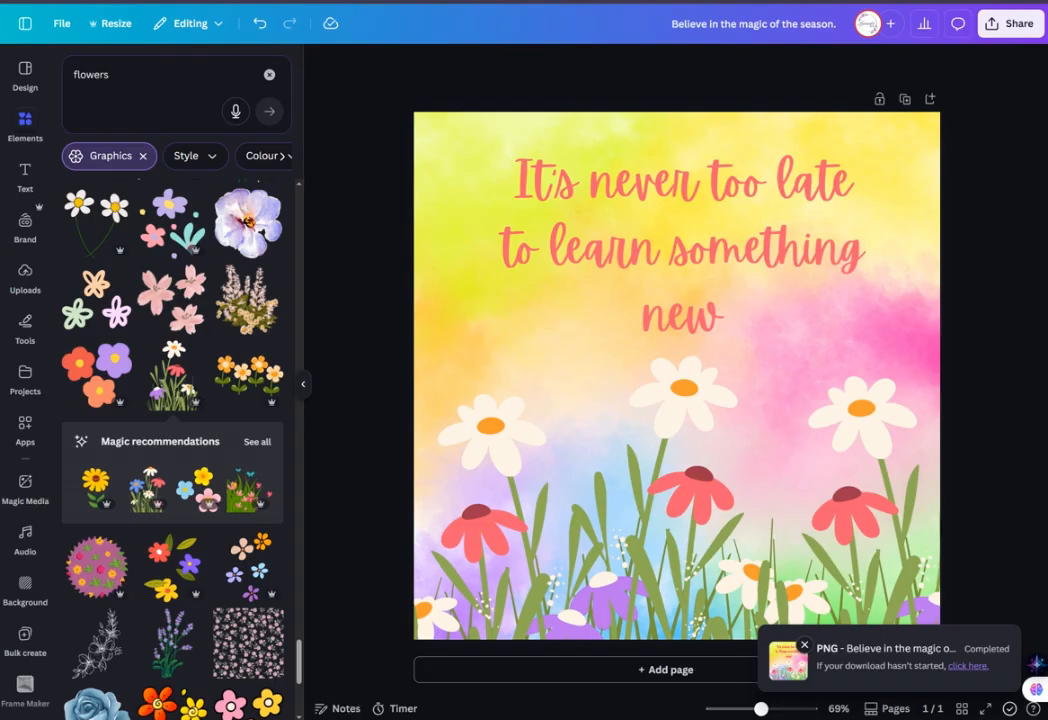
Switch to File Explorer and open the Freebies folder inside GrannyKnowsAI on New Volume (F:).
{"action": "key", "text": "super+e"}
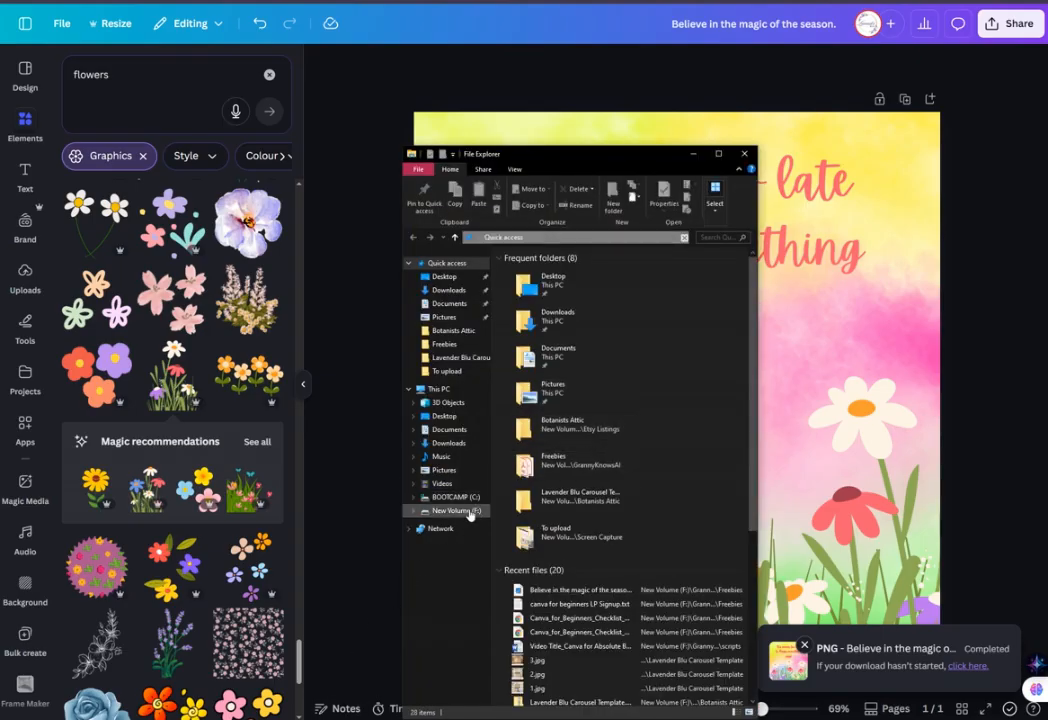
{"action": "left_click", "coordinate": [468, 511]}
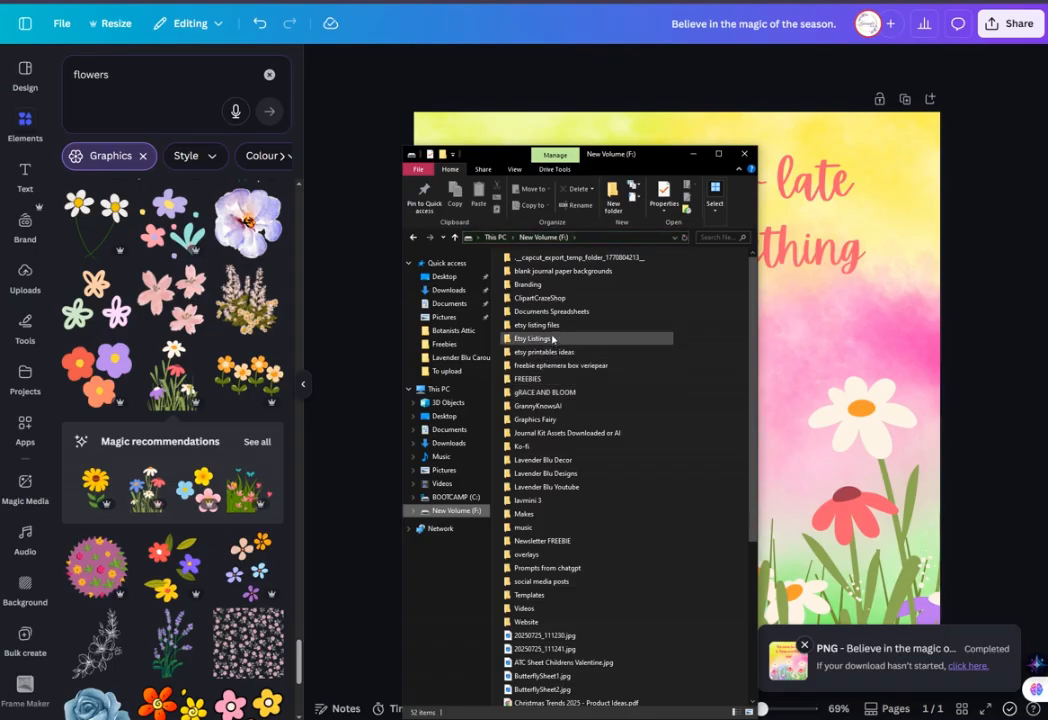
{"action": "double_click", "coordinate": [545, 408]}
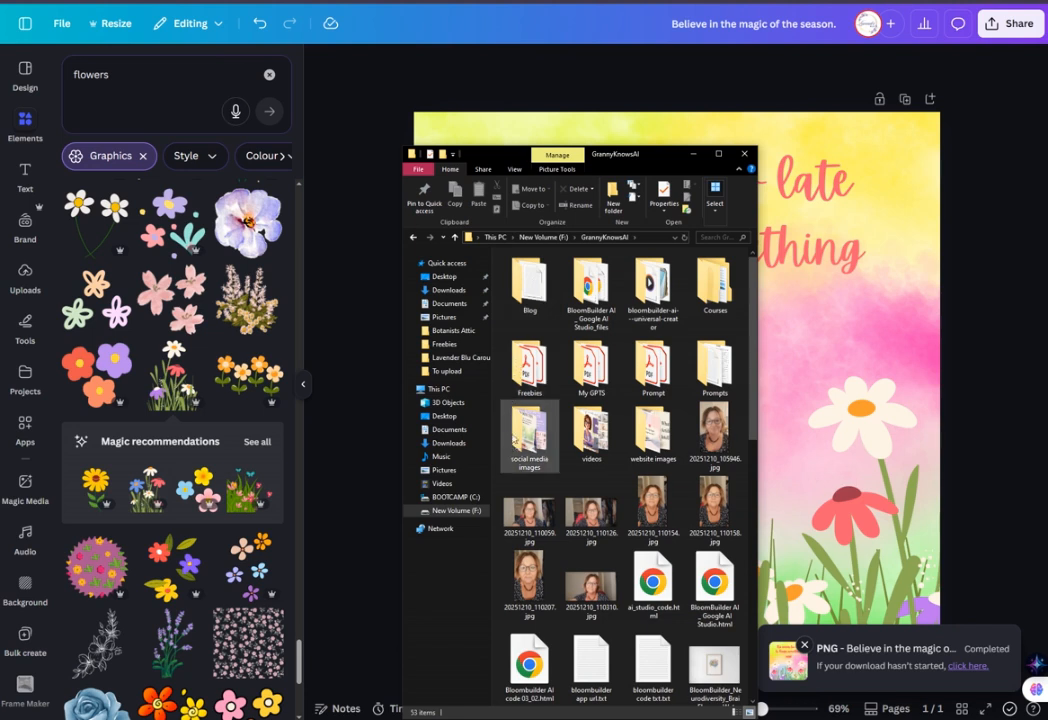
{"action": "double_click", "coordinate": [529, 383]}
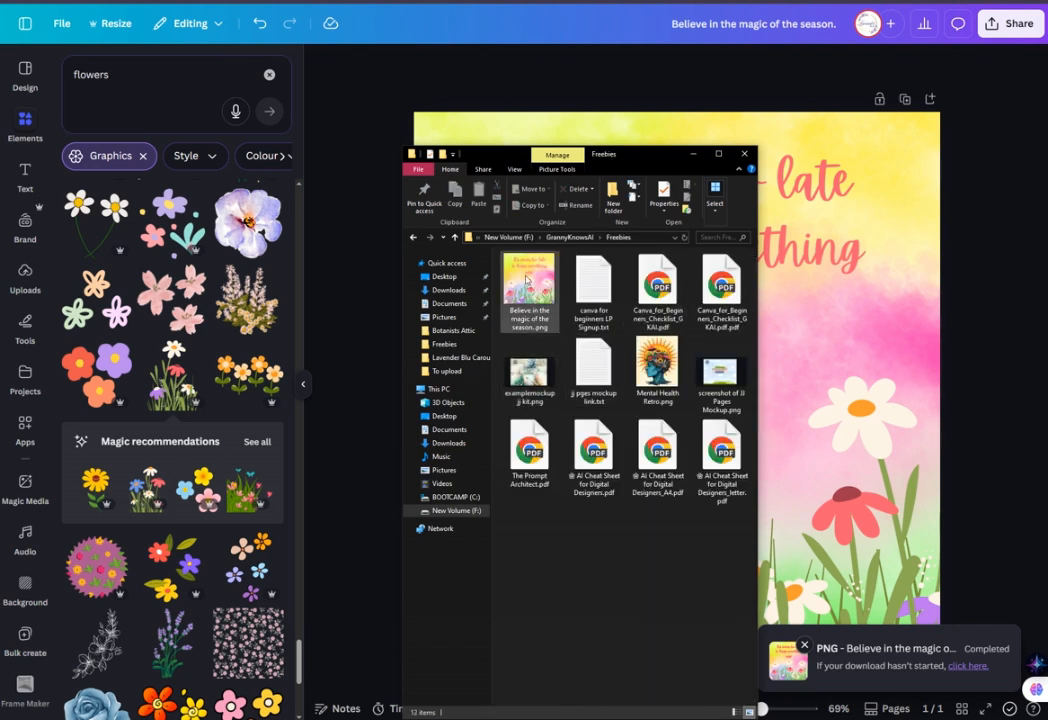
View the saved image "Believe in the magic of the season..png" and close both the image viewer and File Explorer.
{"action": "left_click", "coordinate": [532, 292]}
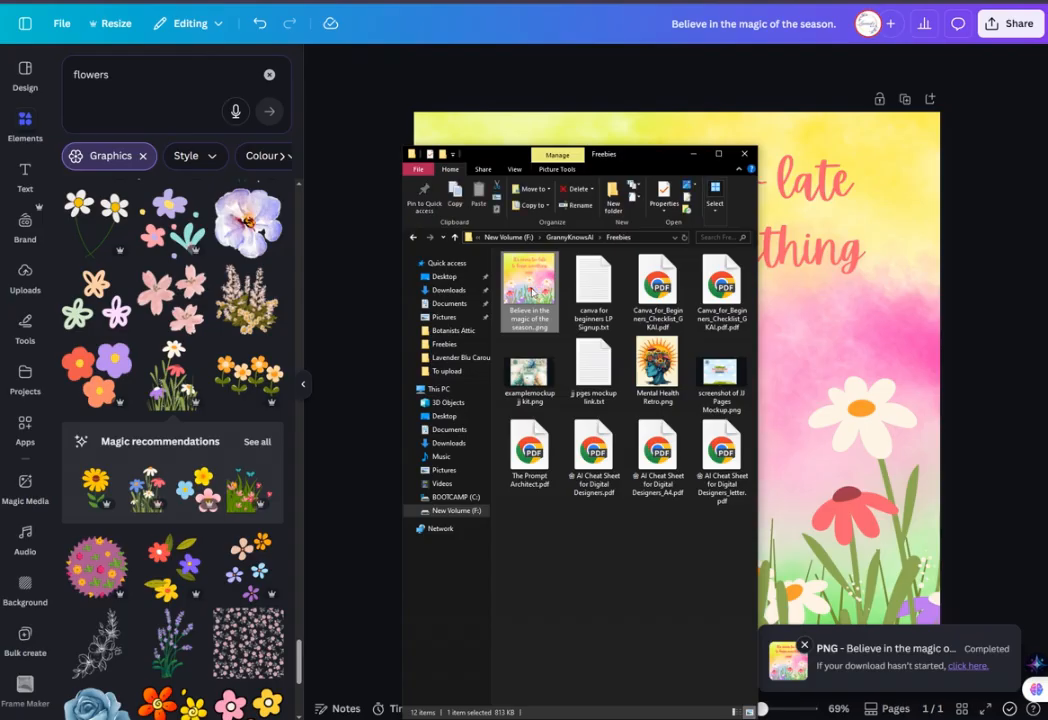
{"action": "double_click", "coordinate": [532, 292]}
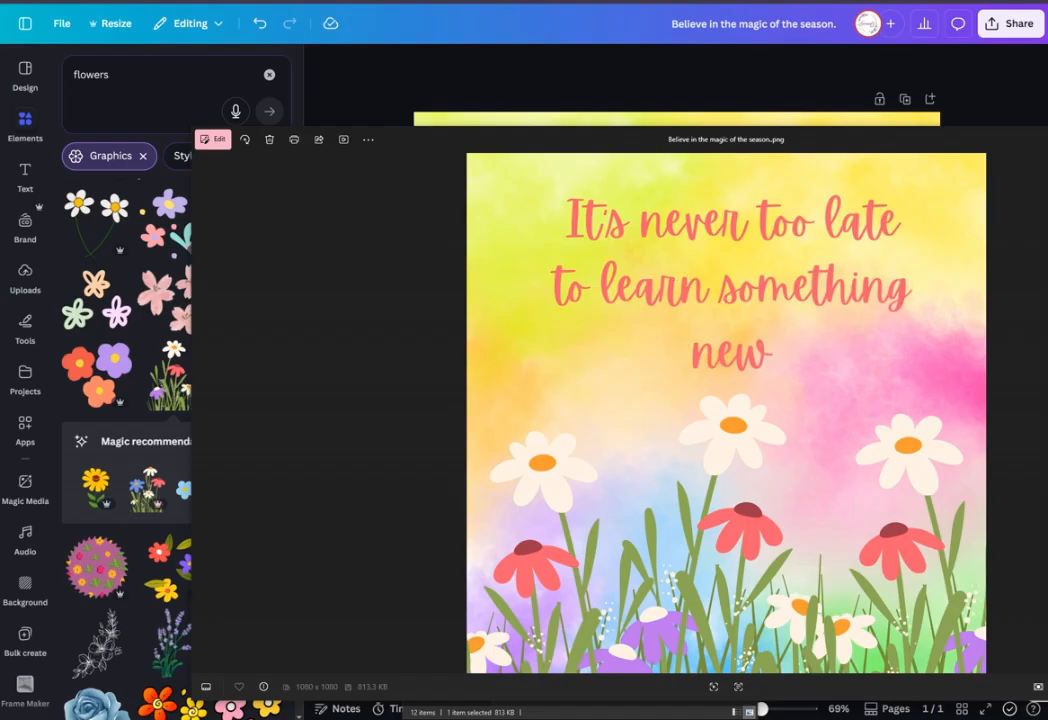
{"action": "left_click", "coordinate": [1045, 139]}
{"action": "left_click", "coordinate": [745, 155]}
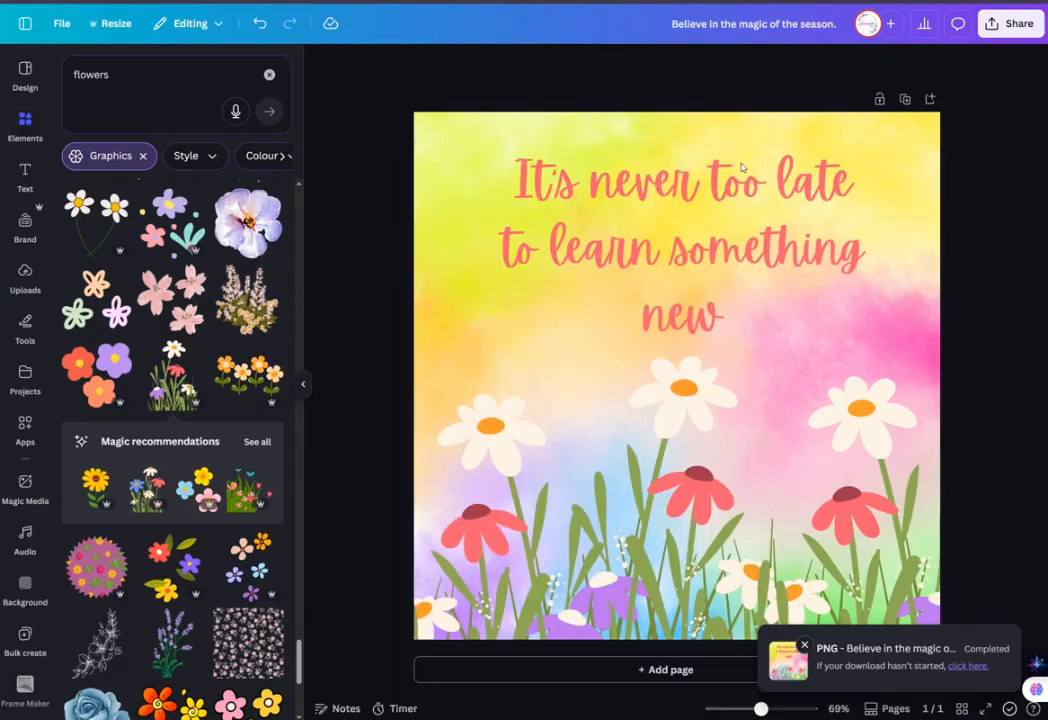